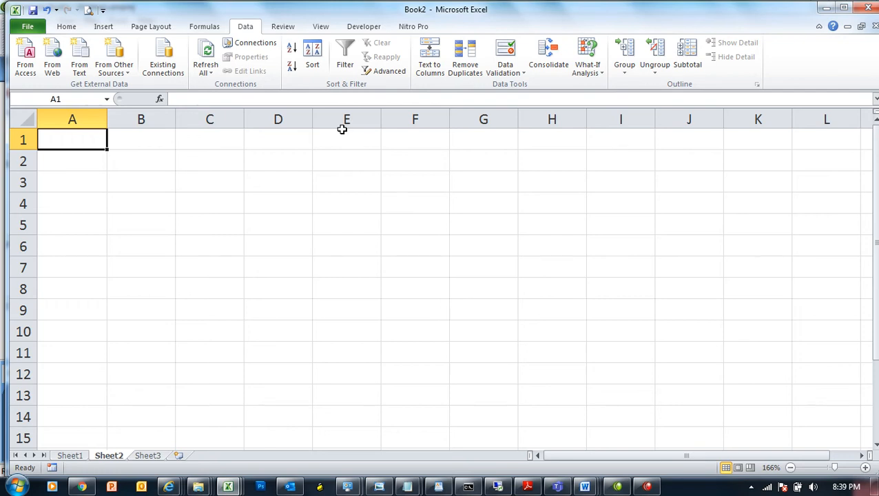
Step: Look through the Home tab's Sort & Filter options, then return to the Data tab
left_click(63, 27)
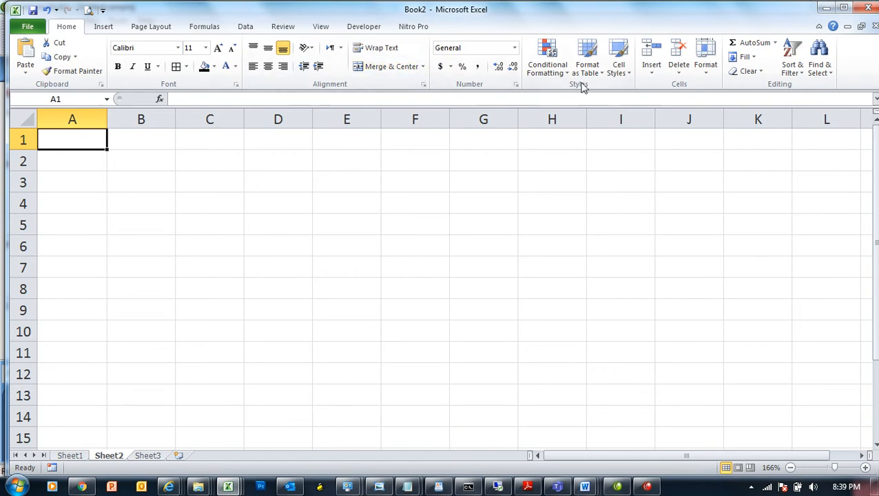
left_click(792, 69)
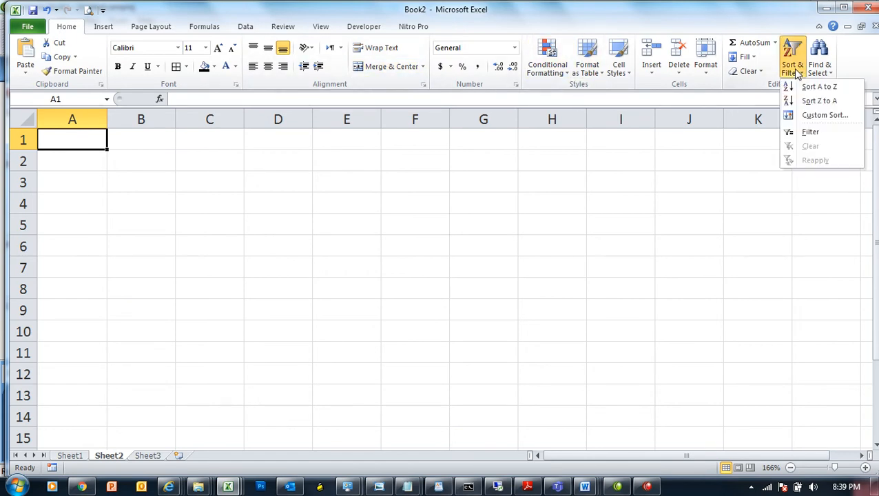
left_click(663, 244)
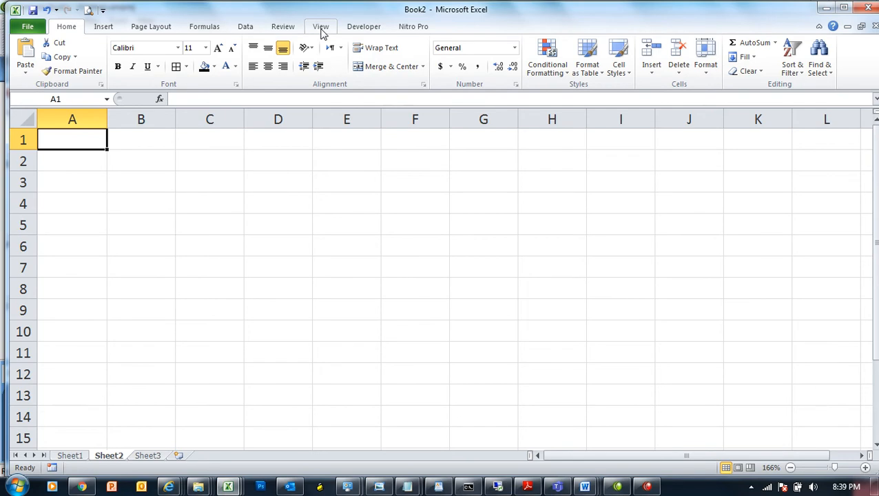
left_click(249, 27)
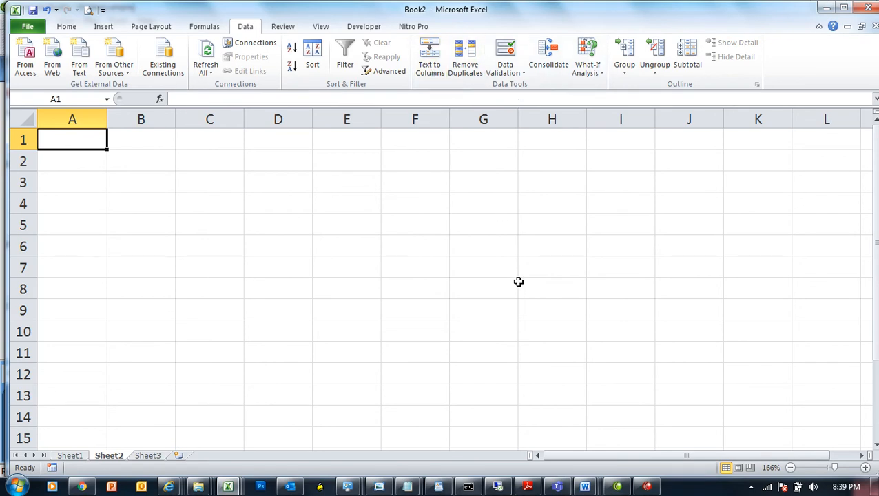
Step: Enter the header line 'Name math bio chem eng urdu Omarks Tmarks' into A1
type("Name math")
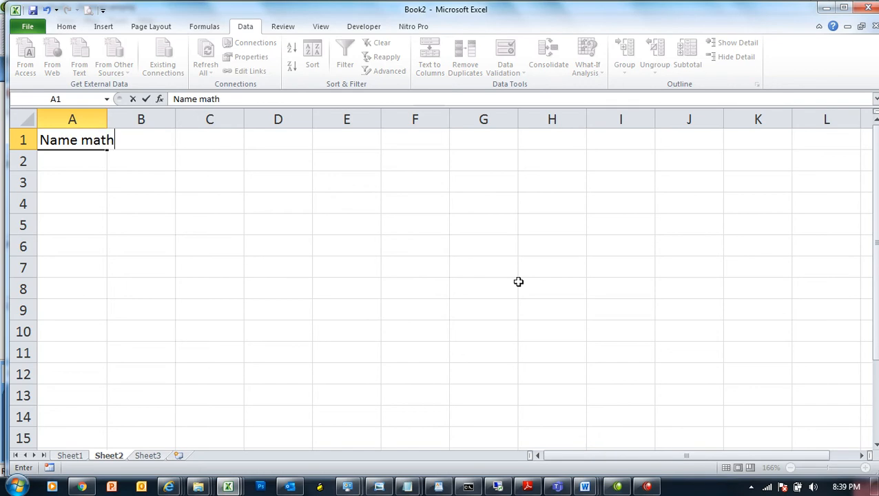
type(" bio chem eng rud")
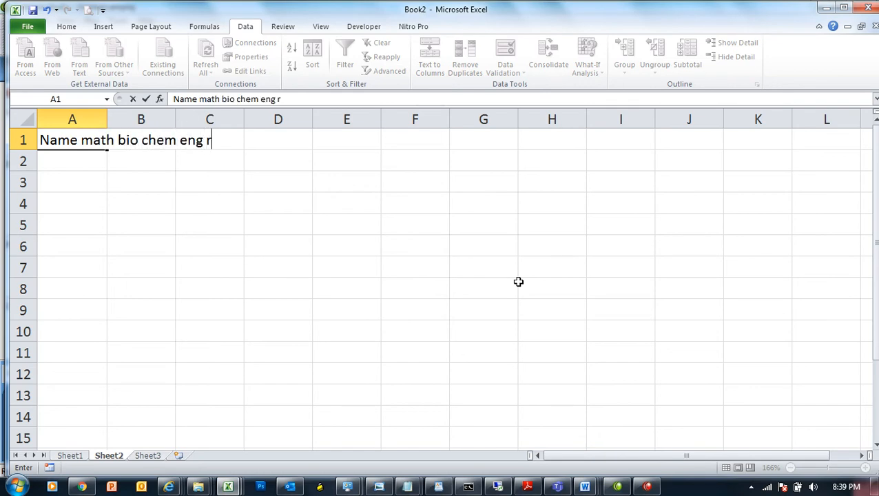
key("BackSpace")
key("BackSpace")
key("BackSpace")
type("urdu ")
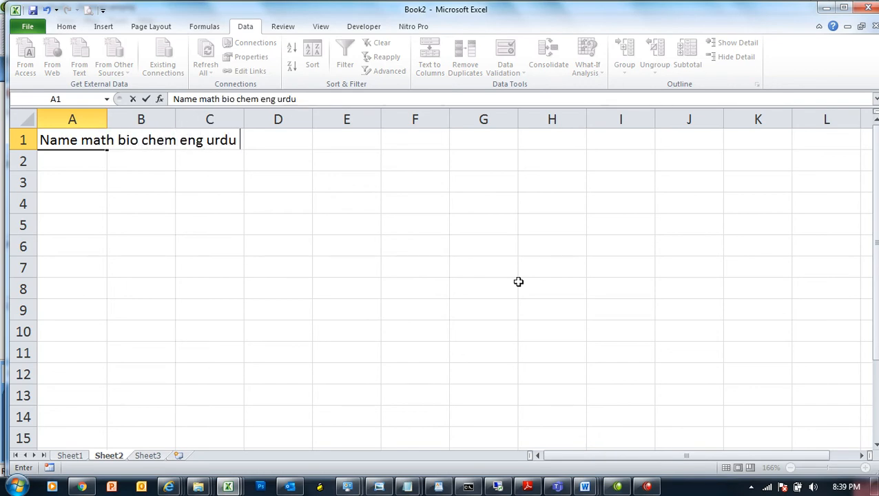
type("Omarks Tmarks")
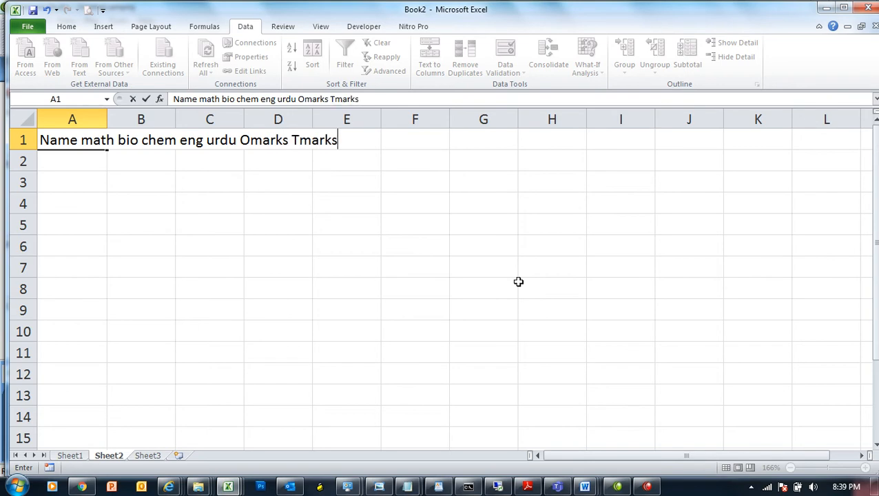
key("ctrl+Return")
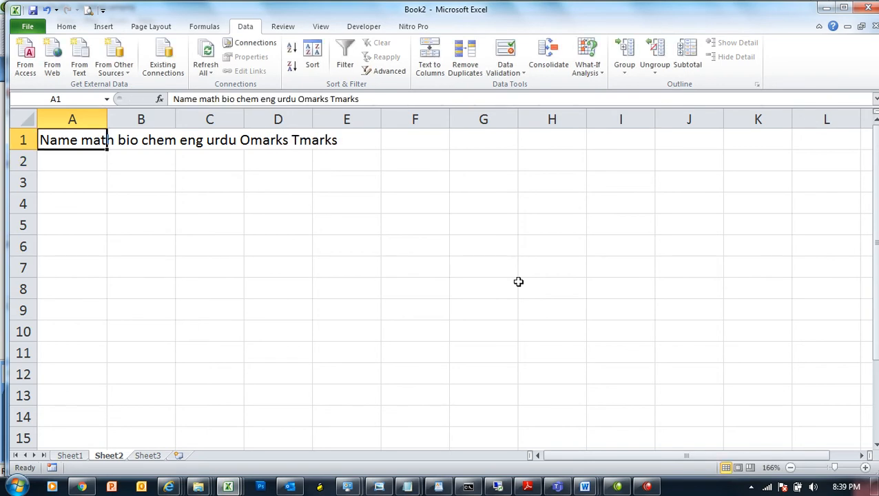
Step: Split A1's headers into columns A–H with Text to Columns, using fixed width
left_click(434, 66)
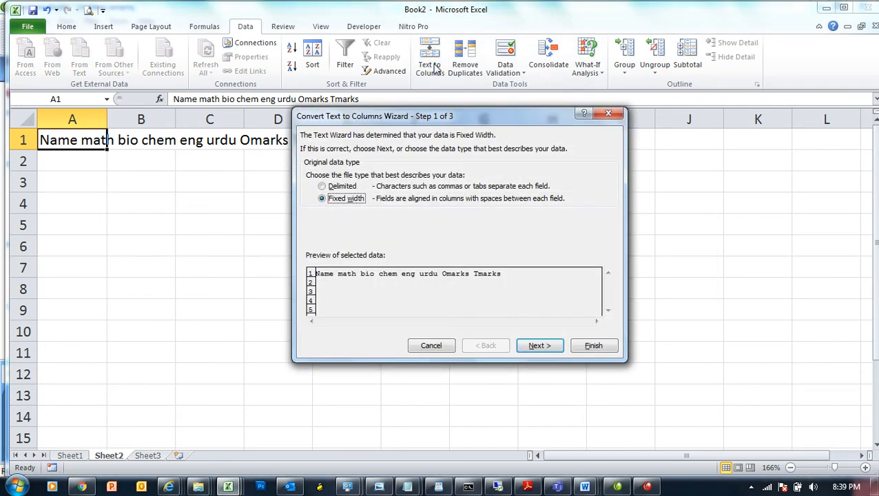
left_click(540, 346)
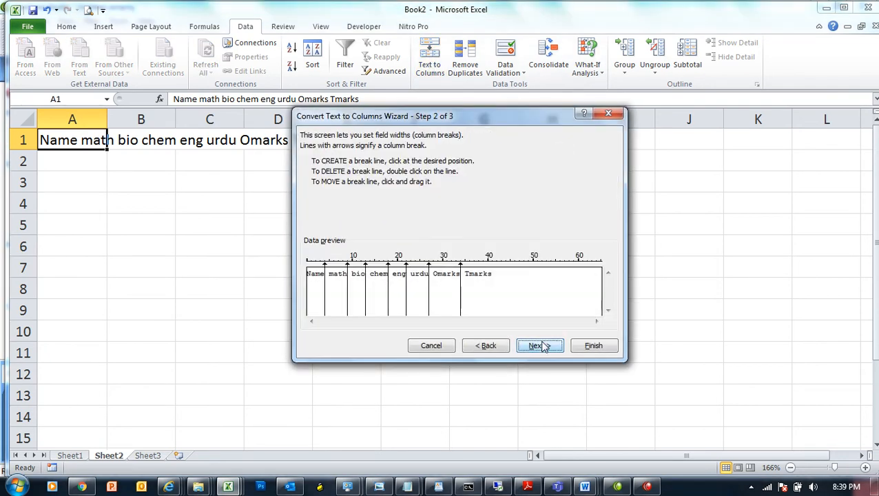
left_click(541, 346)
left_click(593, 345)
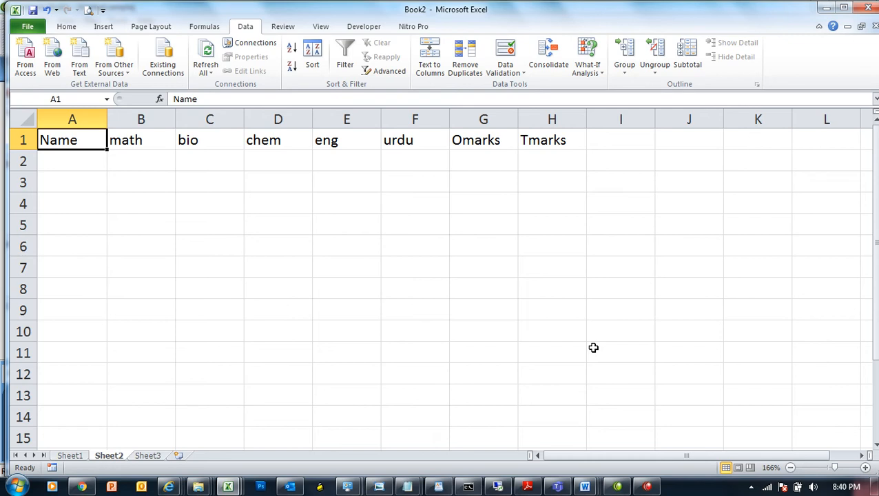
Step: Switch to Sheet3 and set the zoom to 184%
left_click(85, 159)
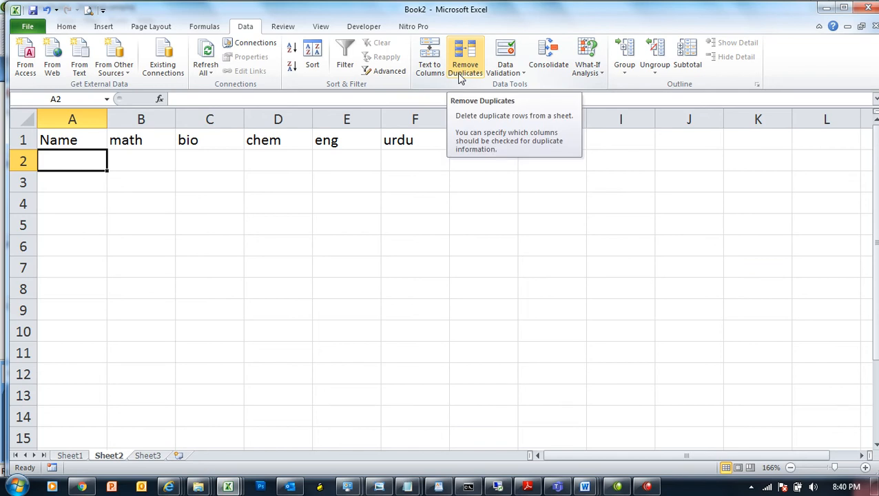
left_click(150, 456)
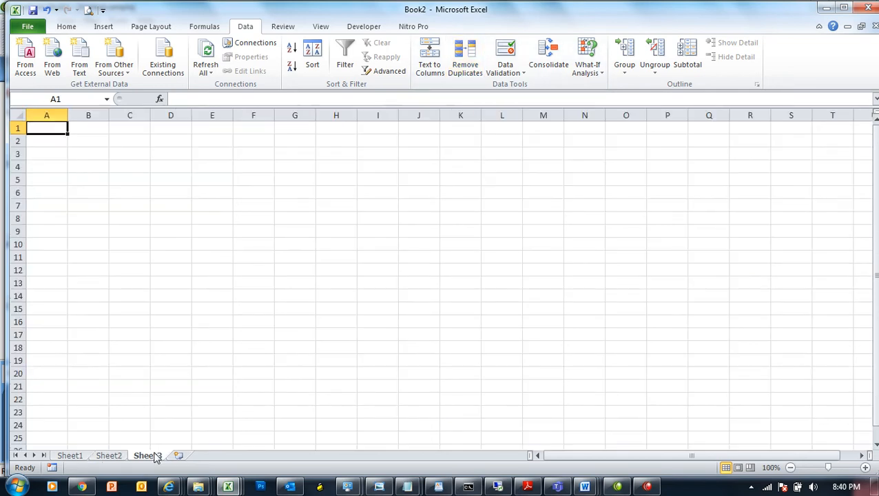
left_click(840, 468)
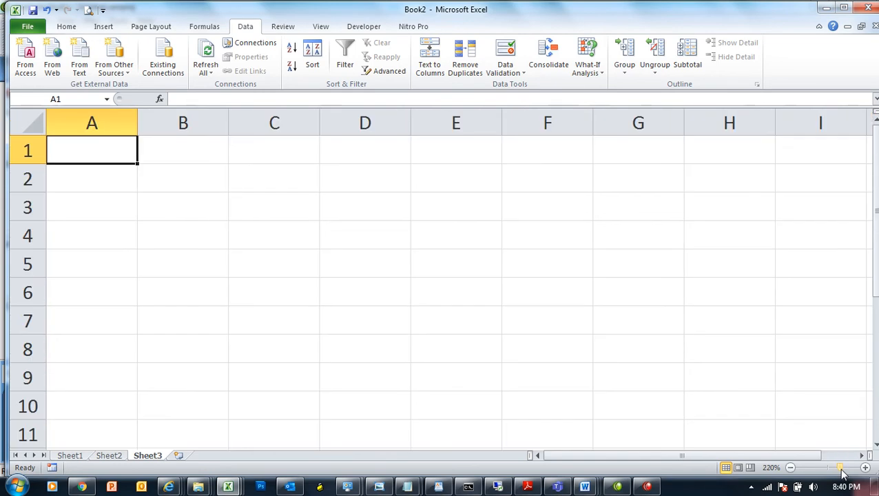
left_click_drag(841, 471, 838, 470)
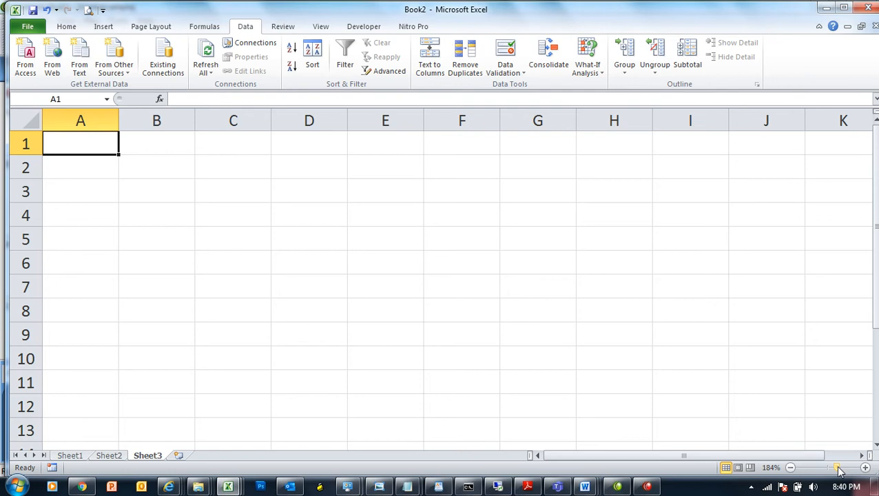
Step: Enter Address, Quetta, Chaman, Pishin and Quetta down A1:A5
type("Address")
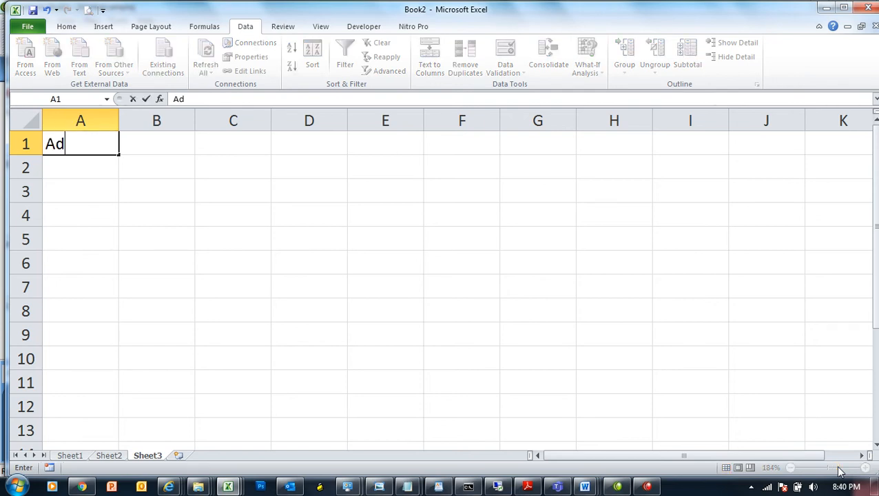
key("Return")
type("Quetta")
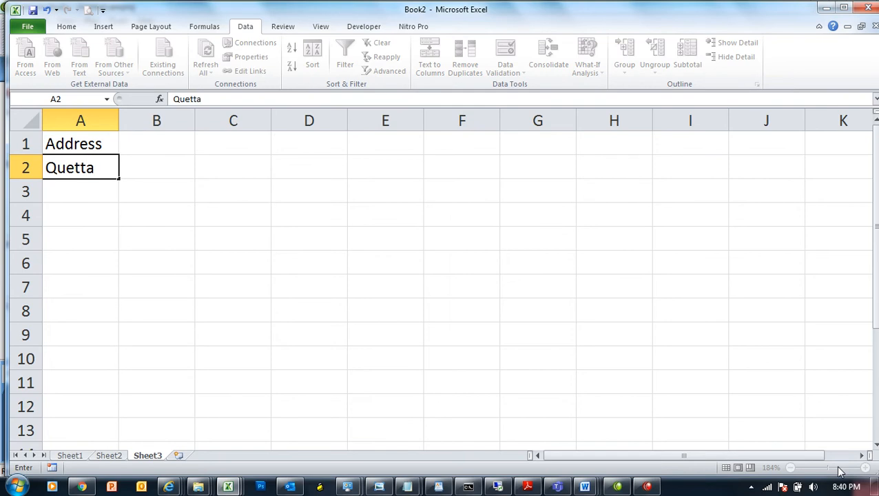
key("Return")
type("Chaman")
key("Return")
type("Pishin")
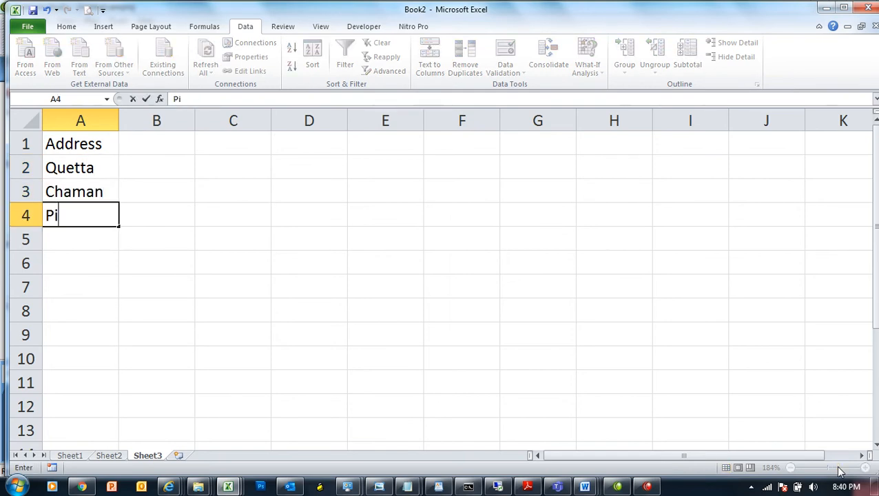
key("Return")
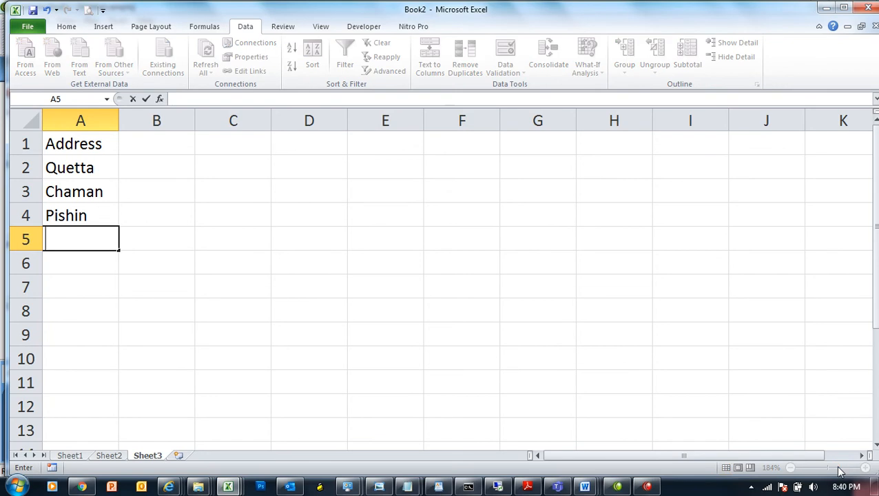
type("Quetta")
key("Return")
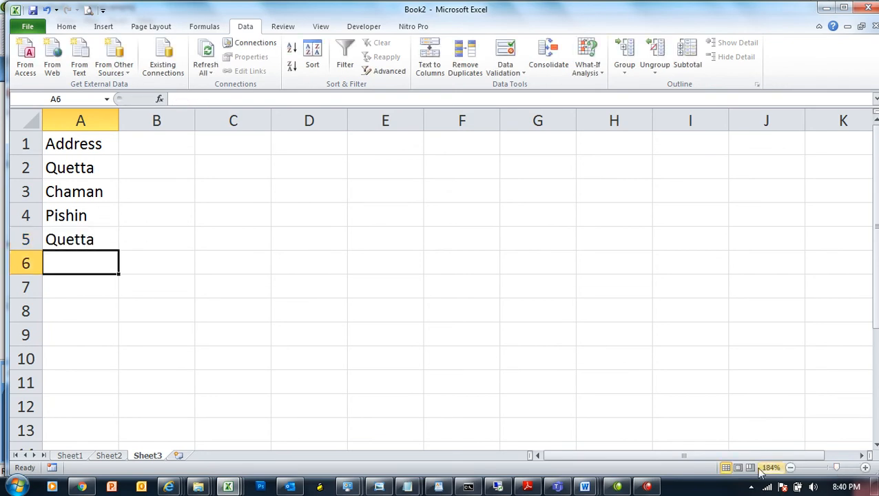
Step: Run Remove Duplicates on A2:A5 to drop the second Quetta, then select C2
left_click_drag(92, 170, 96, 235)
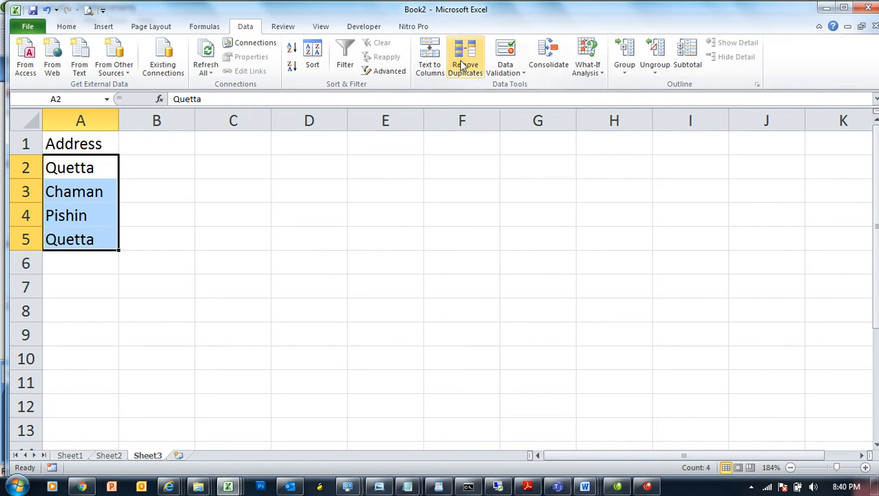
left_click(463, 65)
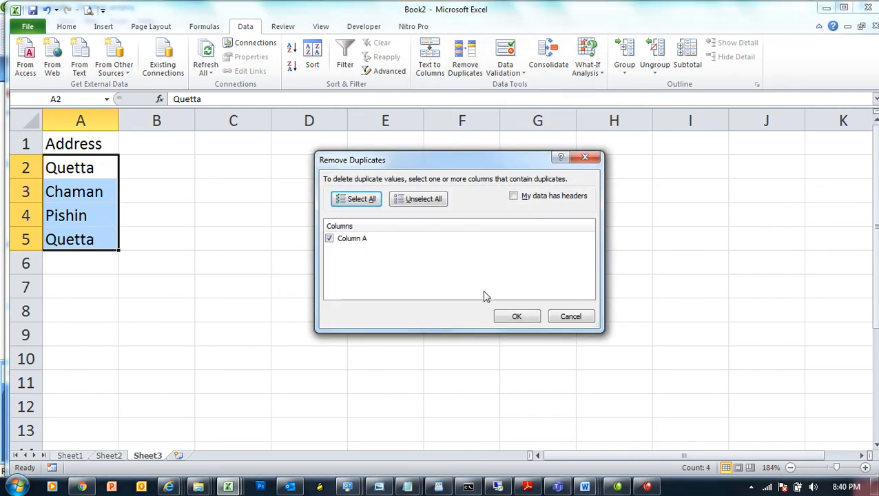
left_click(518, 316)
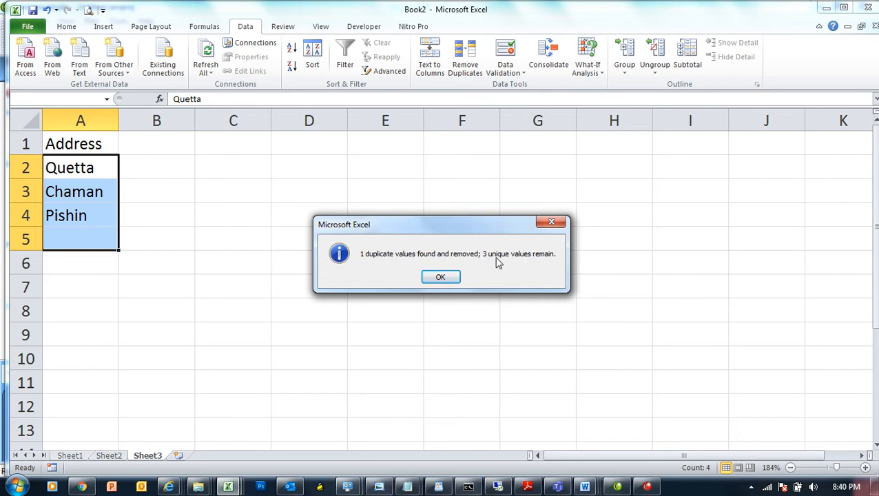
left_click(444, 276)
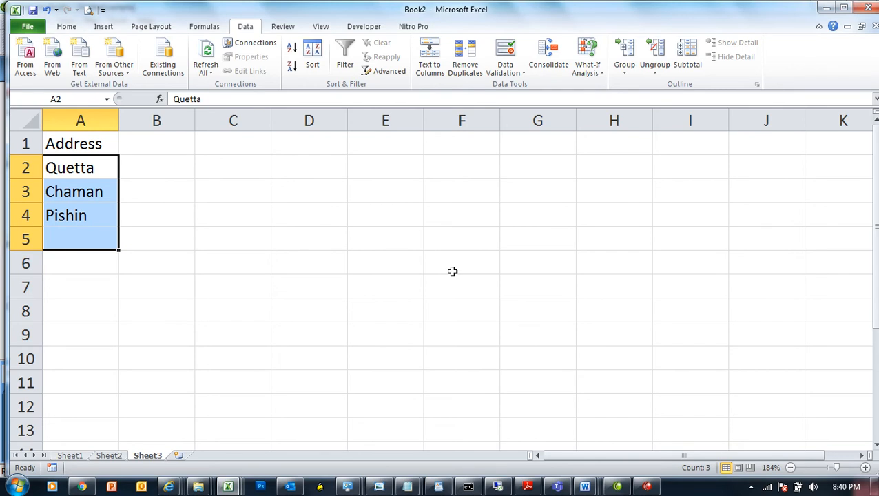
left_click(255, 164)
type("54")
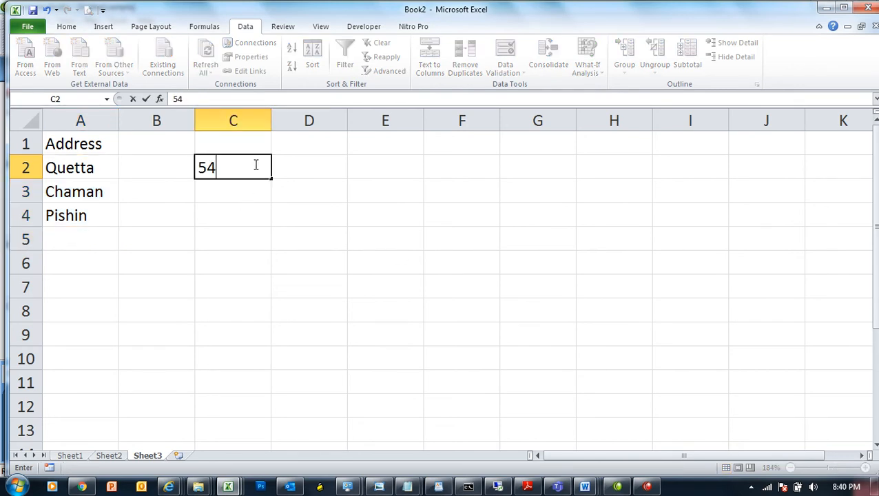
type("006970")
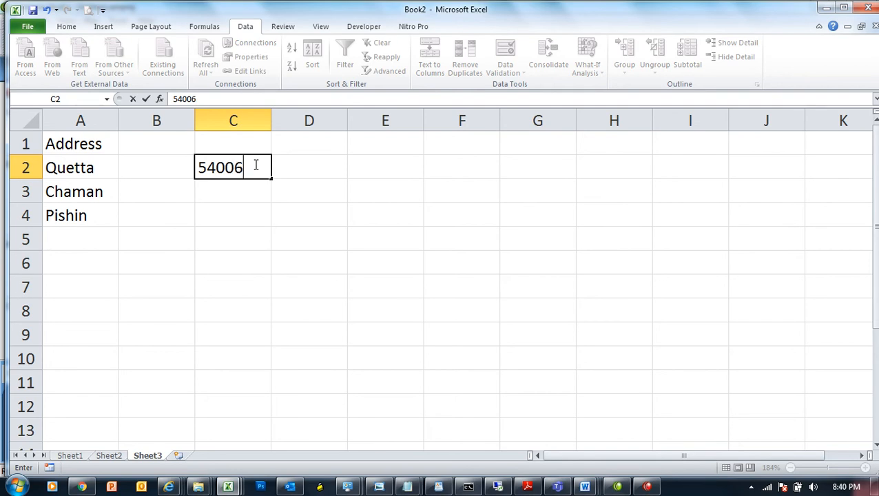
key("Return")
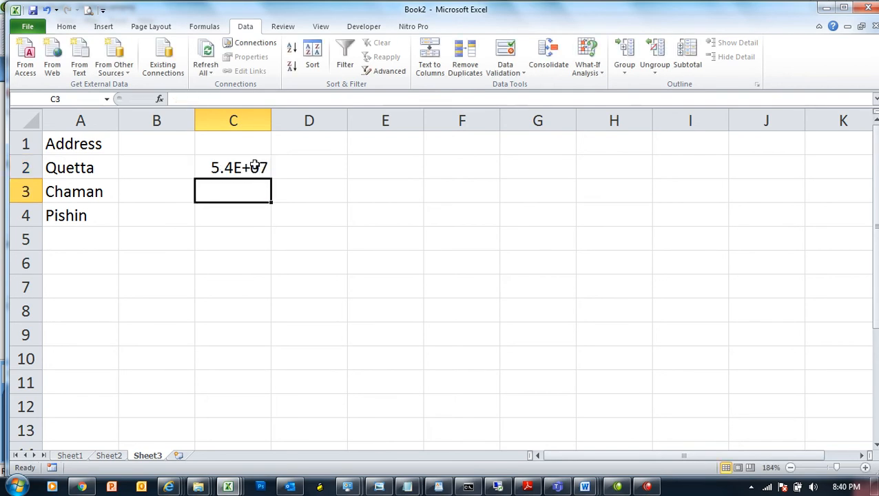
left_click(255, 165)
left_click_drag(271, 113, 292, 123)
left_click(254, 183)
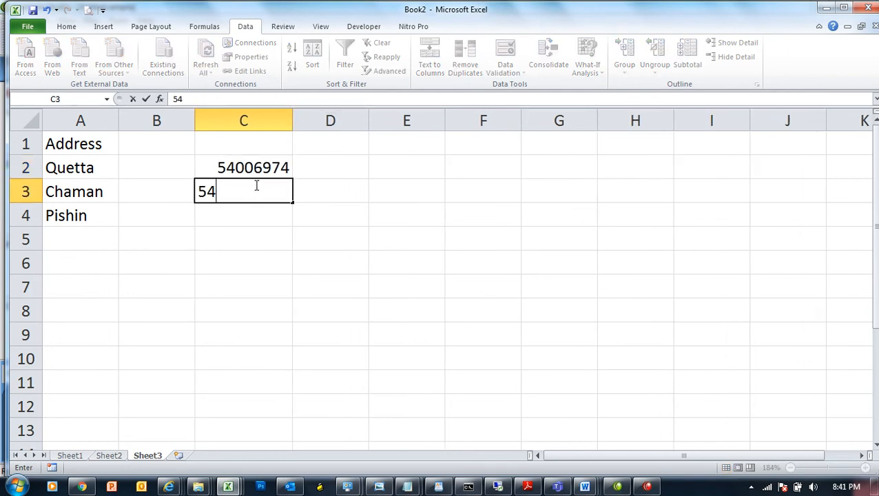
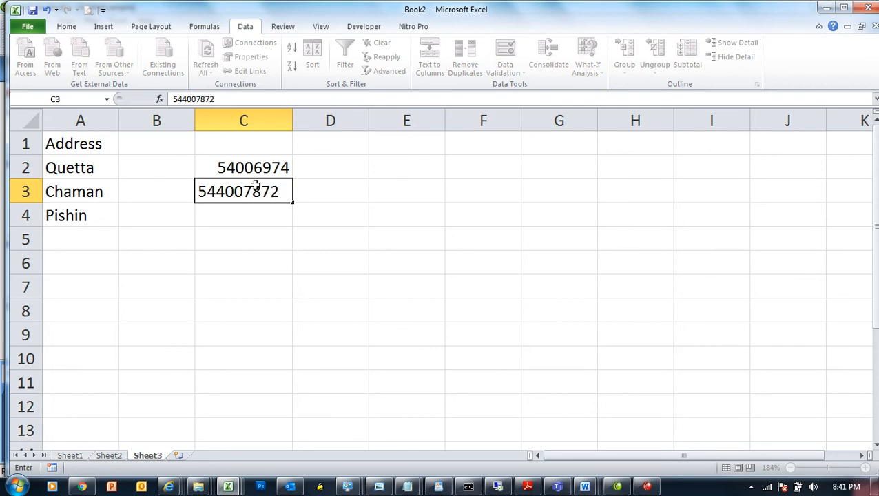
key("Return")
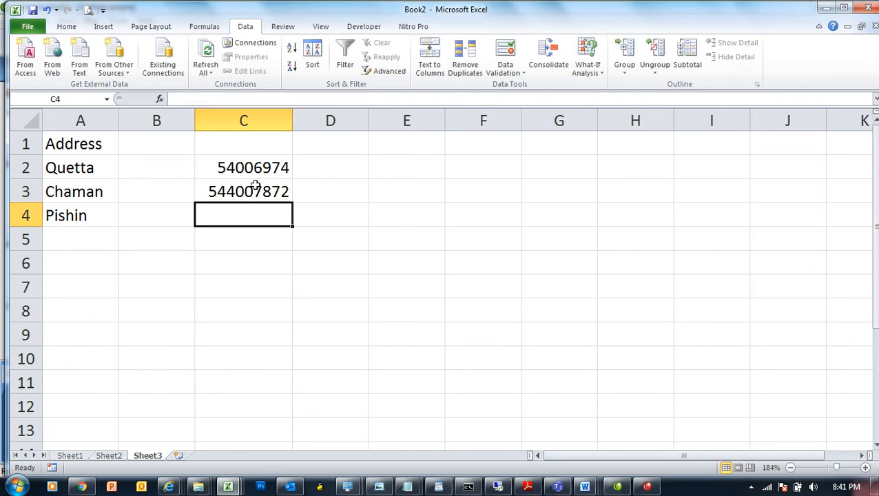
left_click(255, 186)
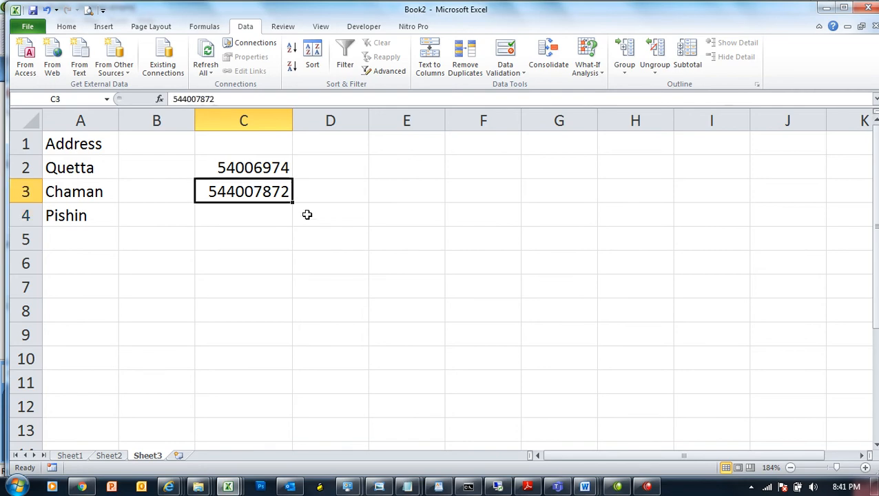
double_click(236, 170)
key("Return")
key("Return")
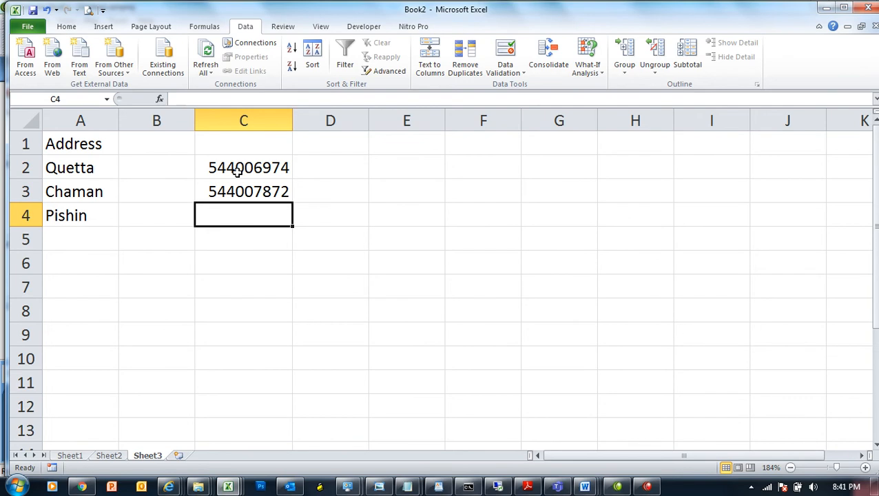
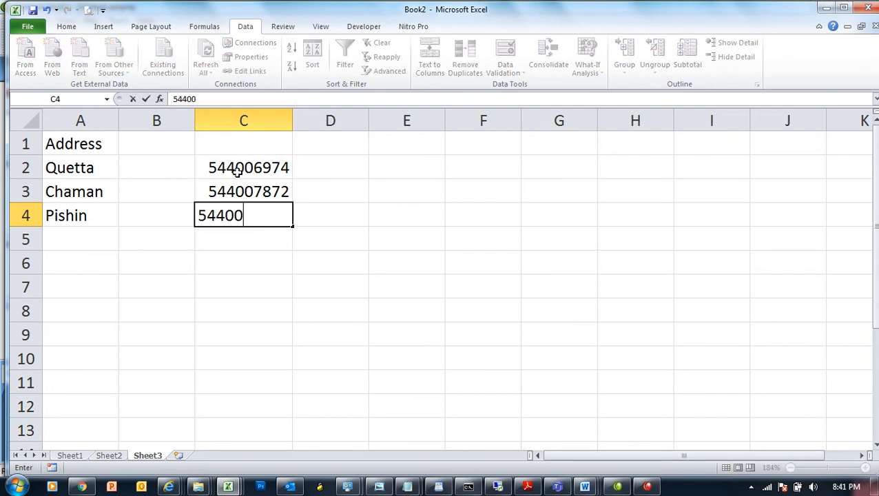
key("Return")
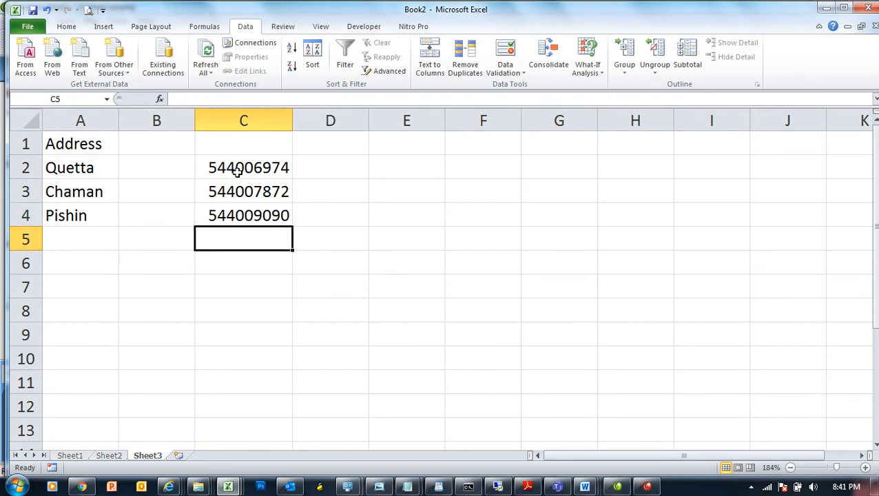
key("BackSpace")
key("BackSpace")
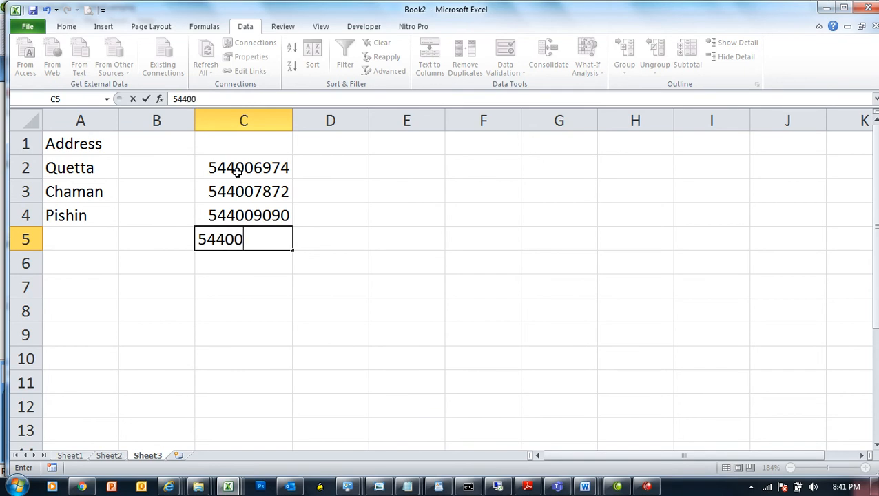
key("Return")
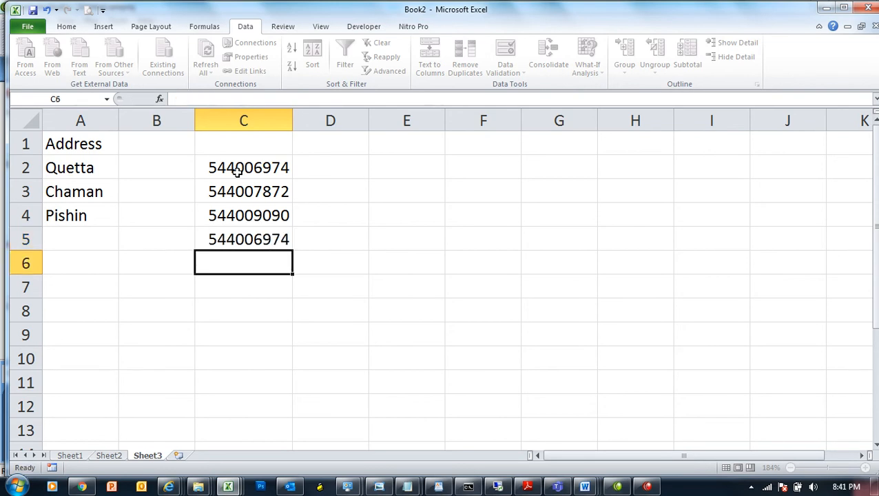
Step: Remove the duplicate number from C2:C5, then clear the entire sheet
left_click_drag(236, 172, 235, 234)
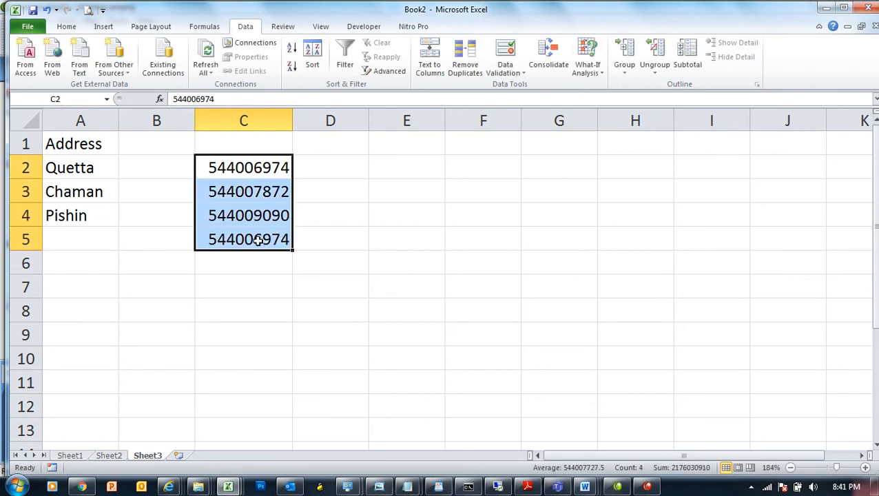
left_click(474, 62)
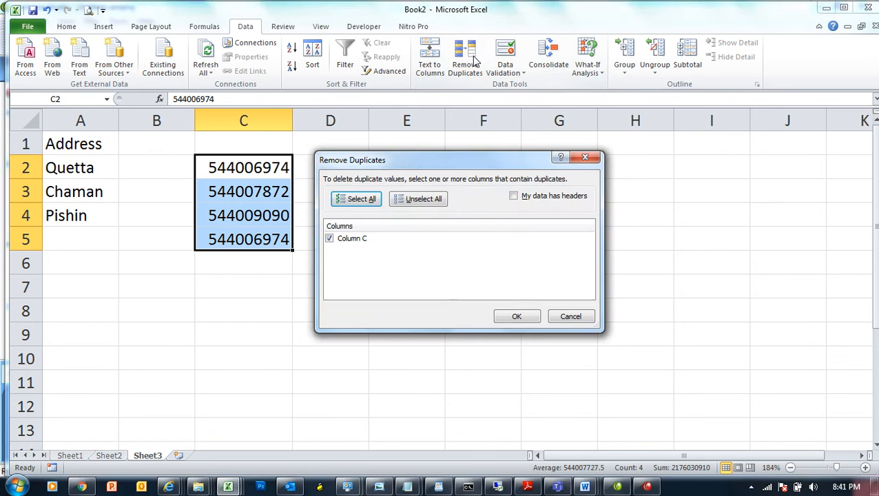
left_click(526, 315)
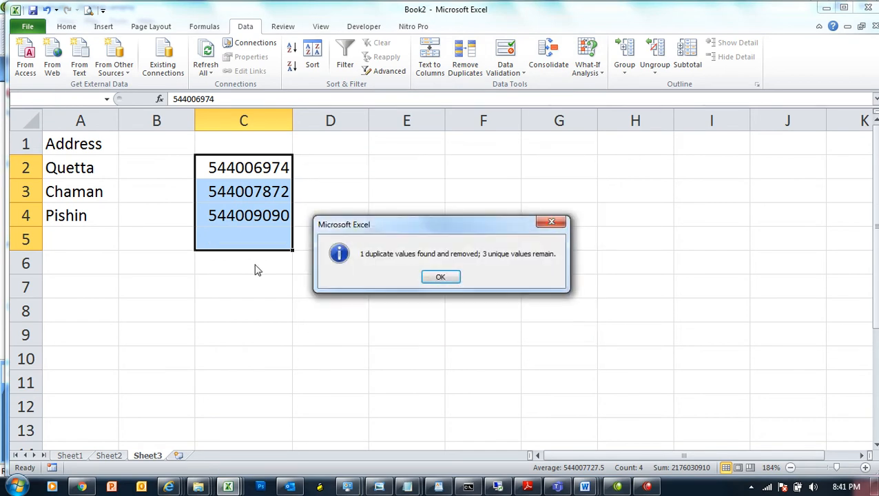
left_click(452, 277)
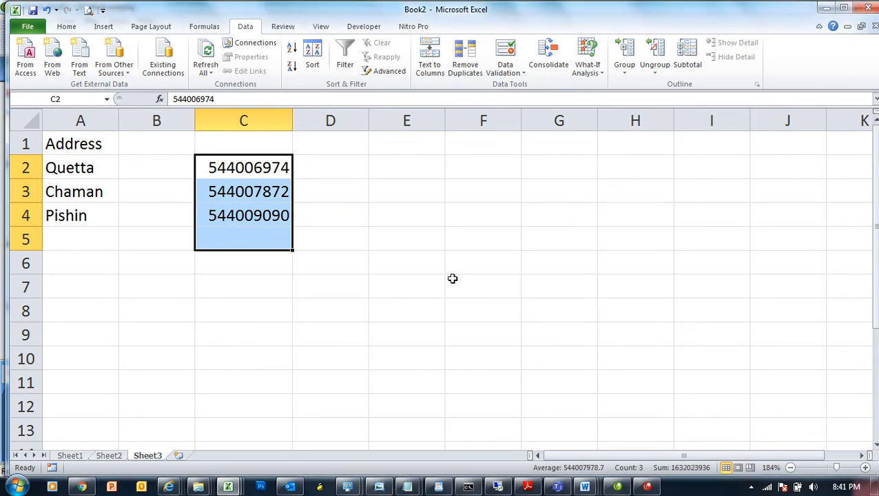
key("ctrl+a")
key("Delete")
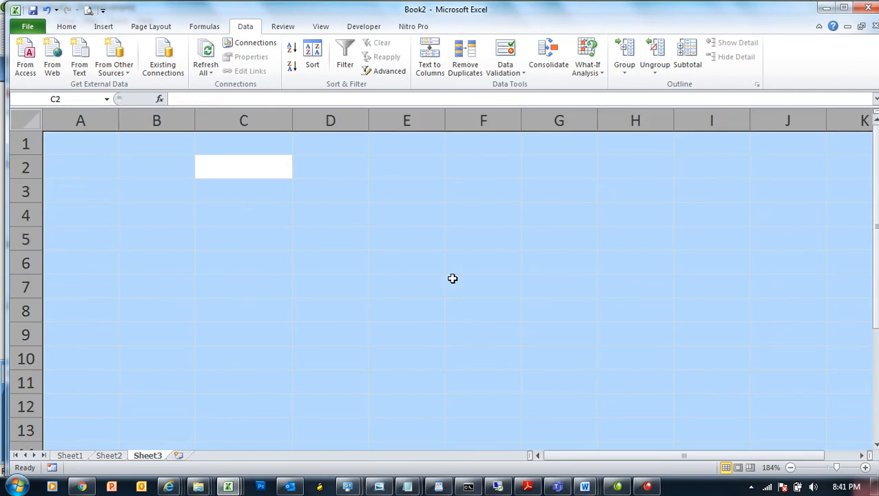
Step: Enter 1 and 2 in A1:B1 and fill the series into a block of identical 1–10 rows
left_click(90, 142)
type("1")
key("Tab")
type("2")
key("Tab")
left_click_drag(90, 144, 833, 428)
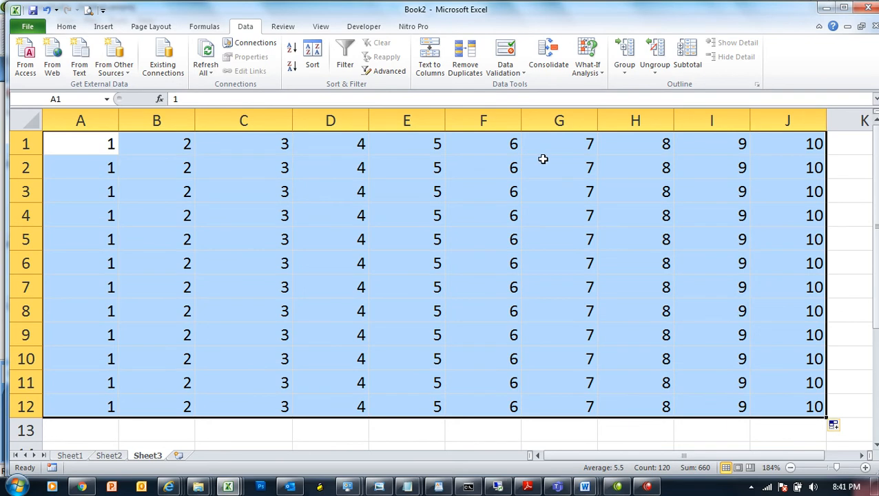
Step: Remove the duplicate rows across all columns, then clear the whole sheet
left_click(461, 68)
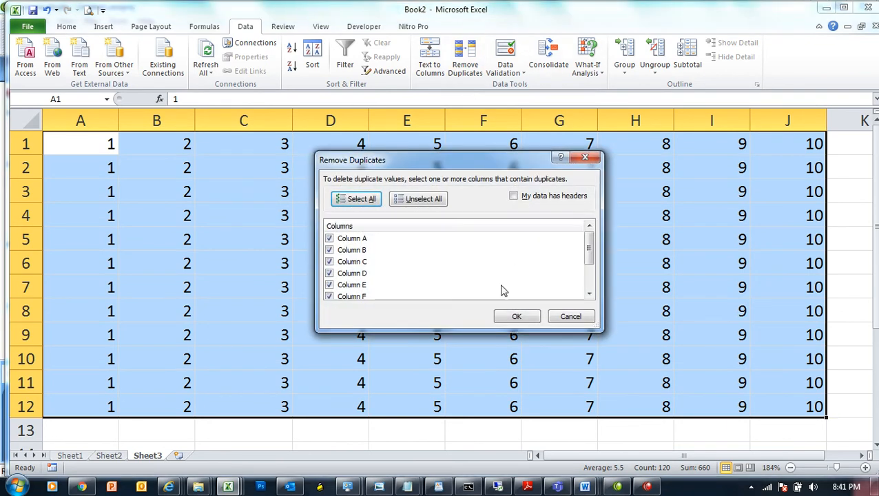
left_click(521, 318)
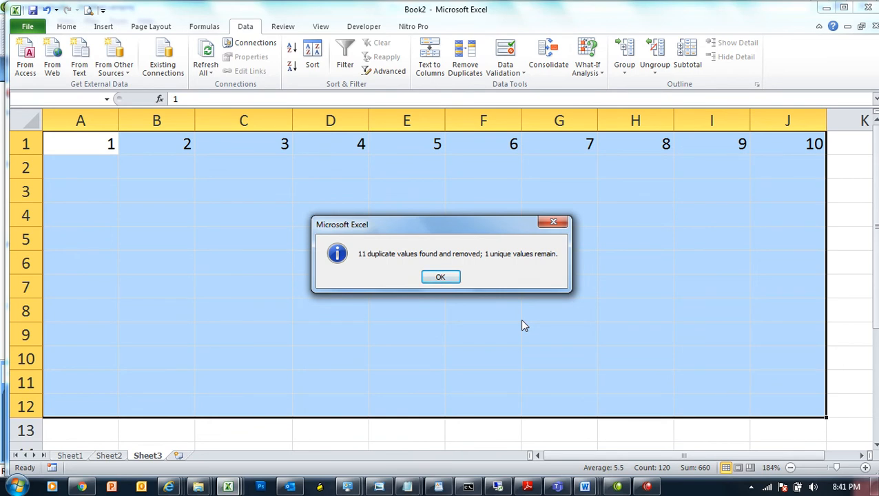
left_click(439, 276)
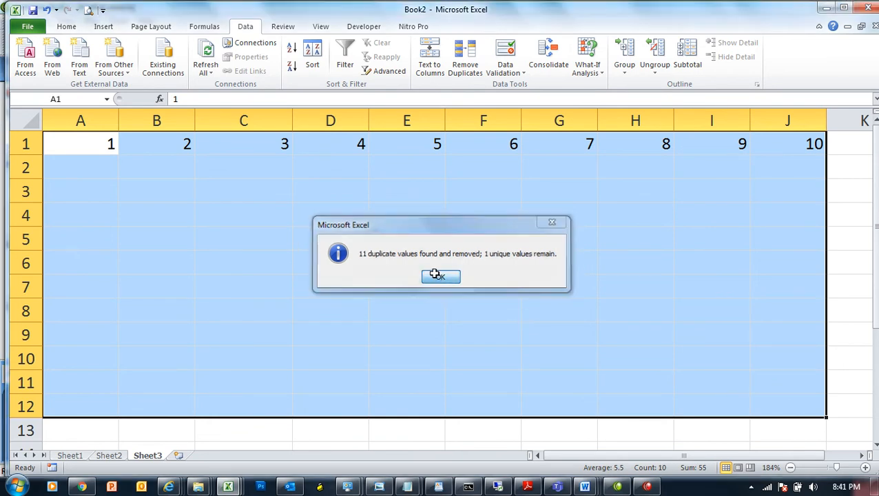
left_click(434, 274)
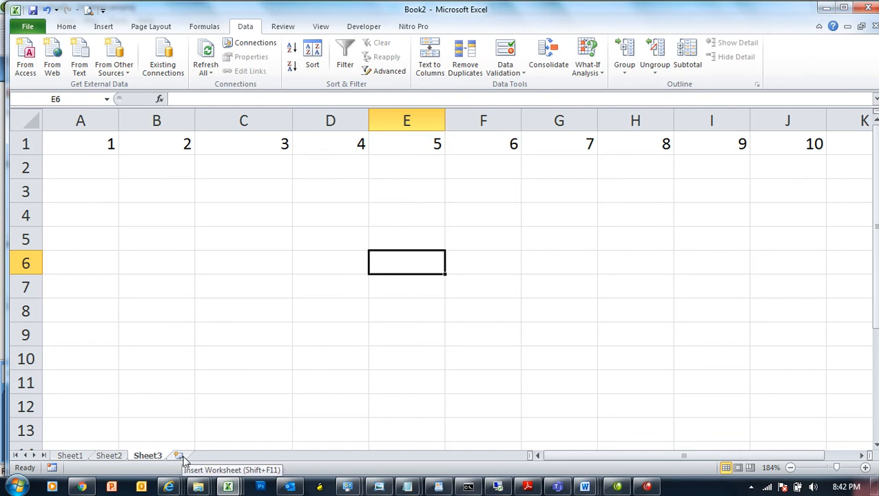
key("ctrl+a")
key("Delete")
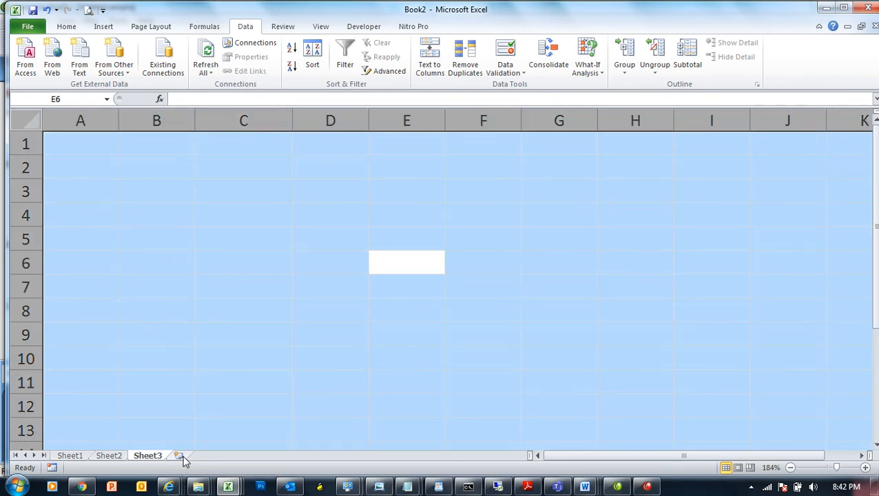
Step: Give C3:G10 all borders and a yellow fill
left_click(243, 315)
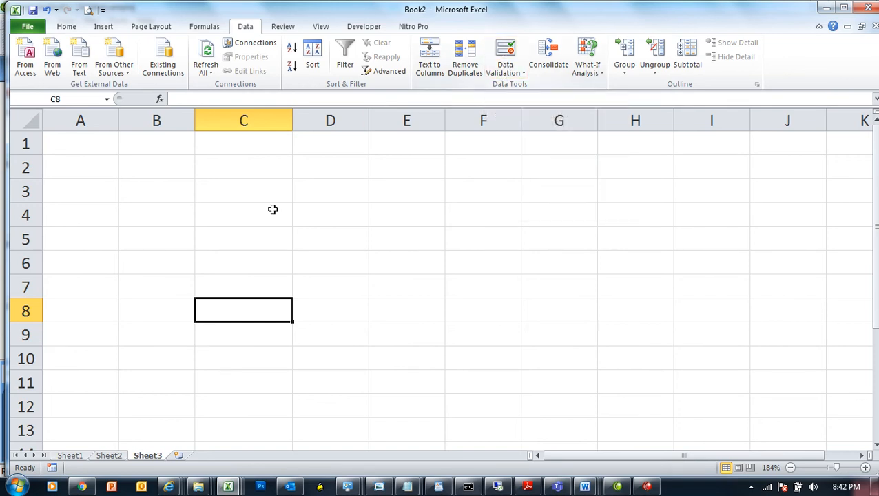
left_click_drag(255, 194, 570, 369)
left_click(69, 29)
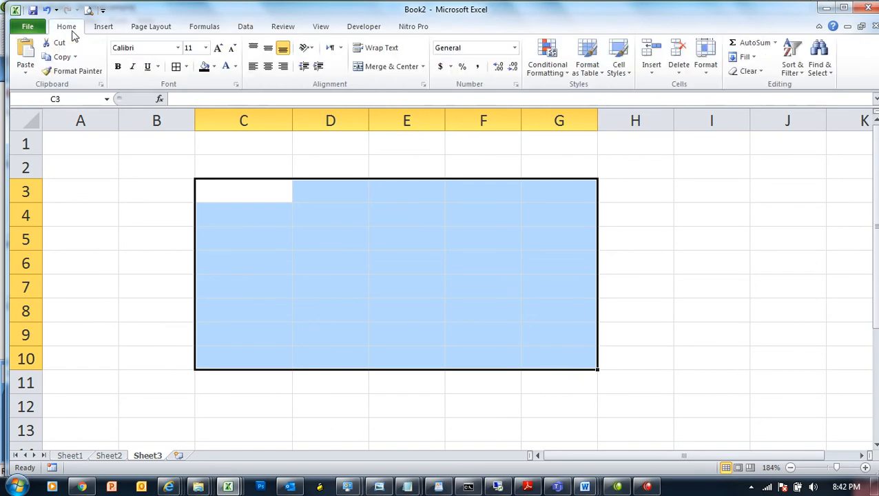
left_click(176, 66)
left_click(215, 67)
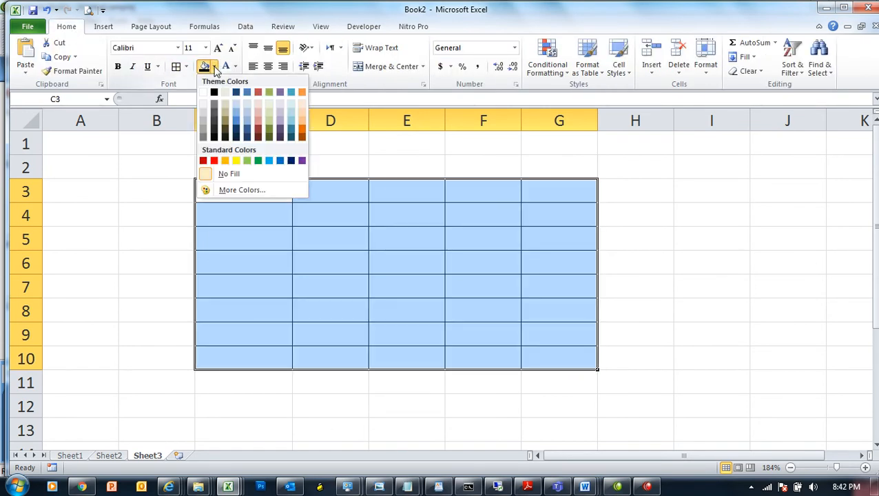
left_click(237, 161)
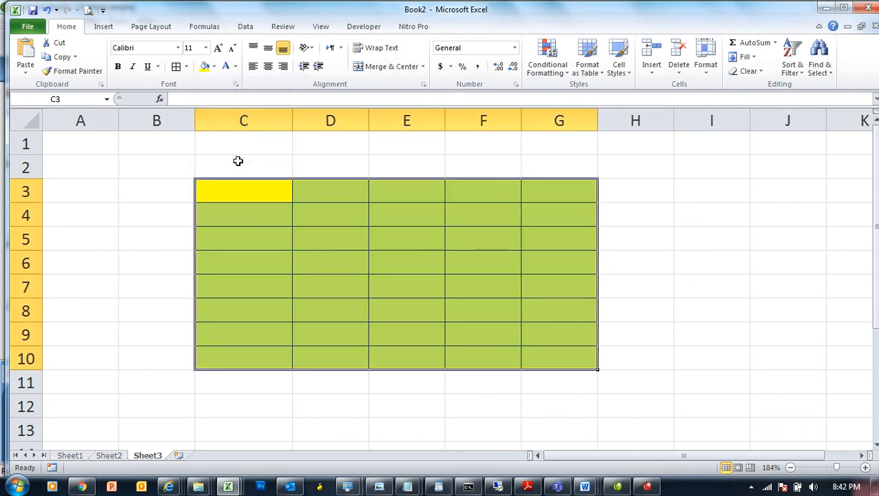
left_click(244, 184)
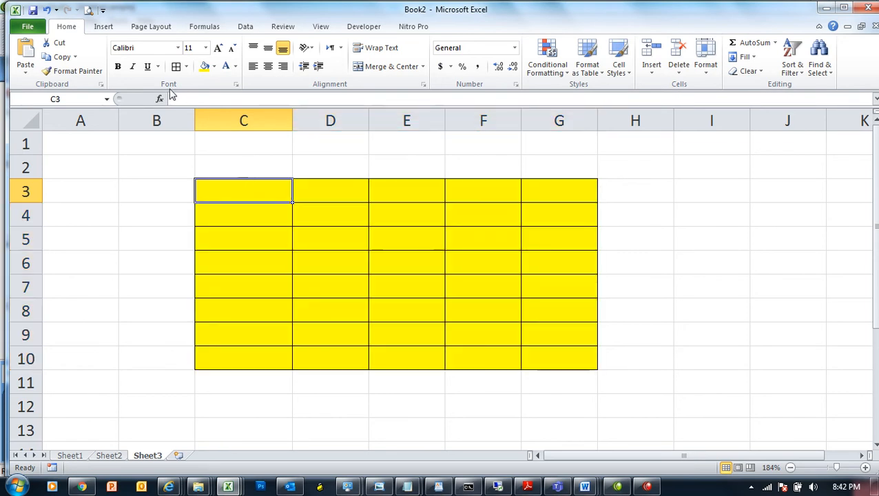
Step: Reselect the yellow block and open Data Validation for it
left_click(234, 28)
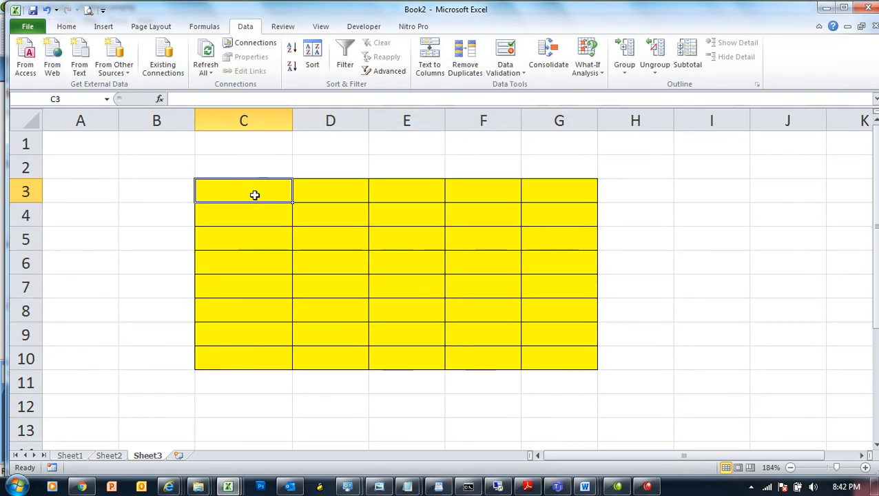
left_click_drag(269, 192, 578, 358)
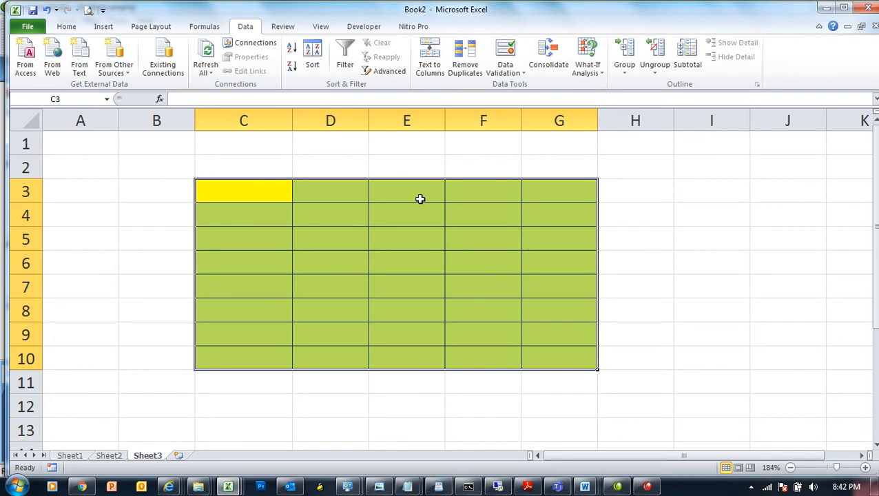
left_click(504, 59)
Step: Set the validation to allow Whole numbers with the between condition
left_click_drag(453, 141, 609, 157)
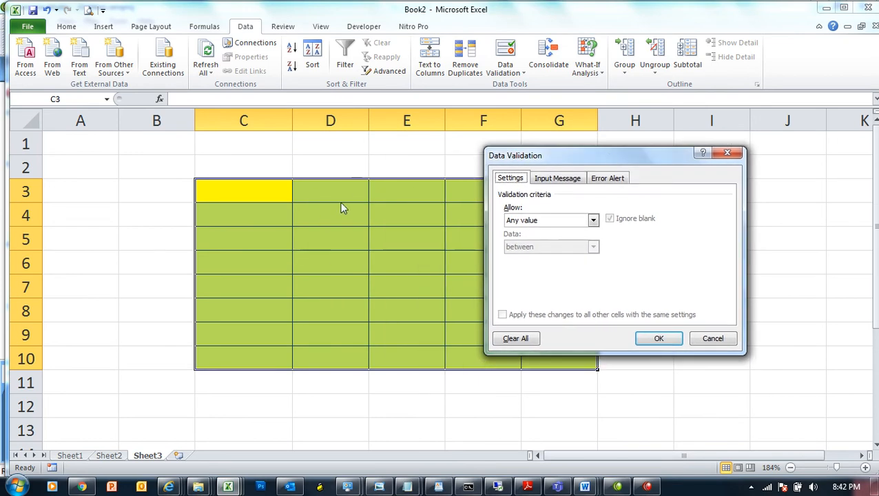
left_click(545, 221)
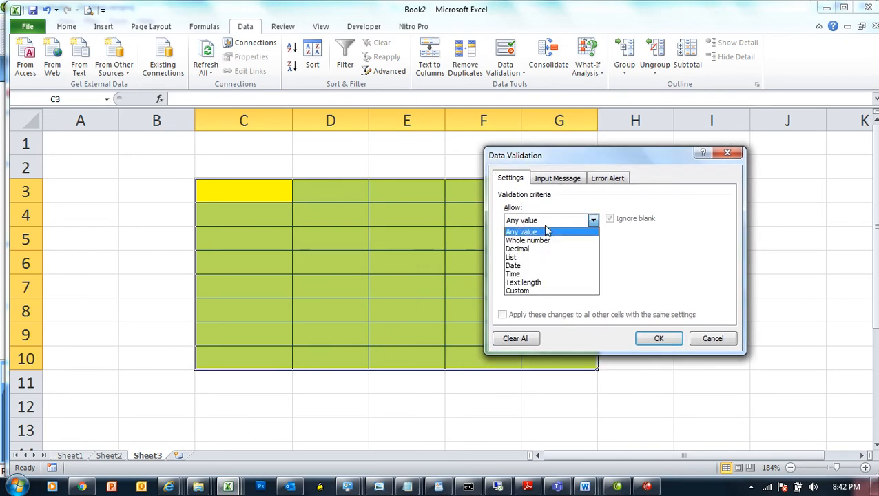
left_click(544, 240)
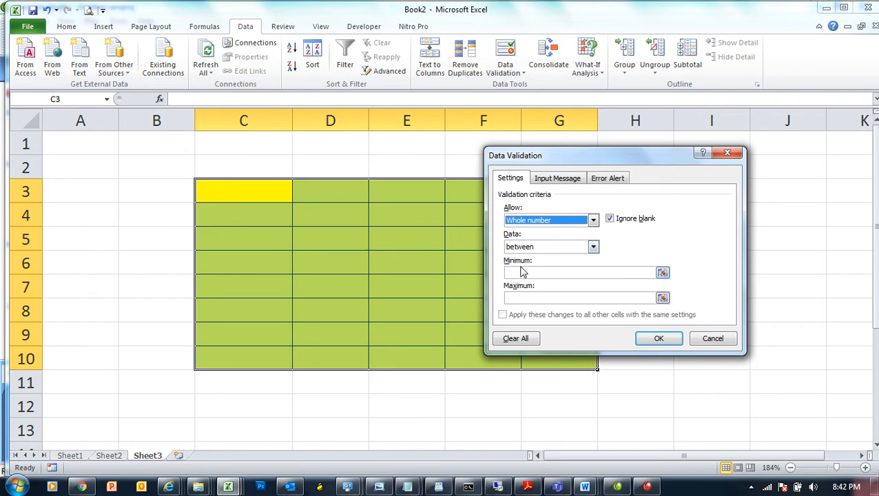
left_click(544, 246)
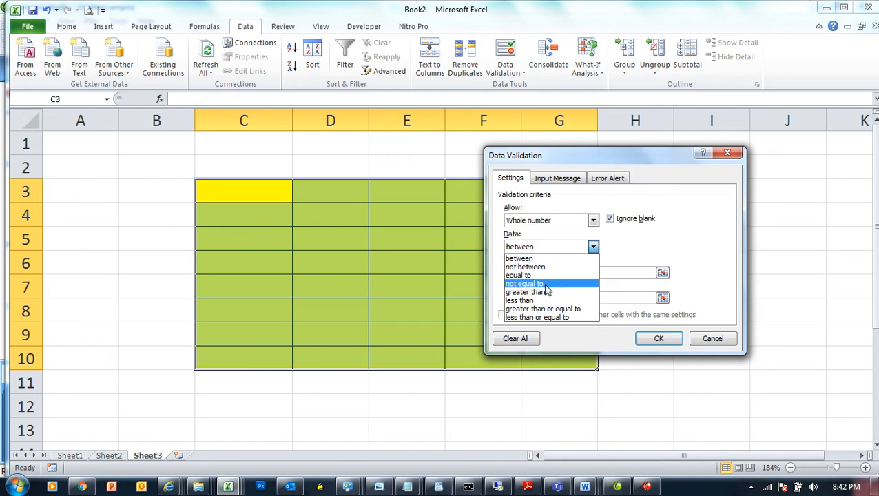
left_click(542, 259)
Step: Enter minimum 10000 and maximum 45000, correcting mistyped values
left_click(540, 271)
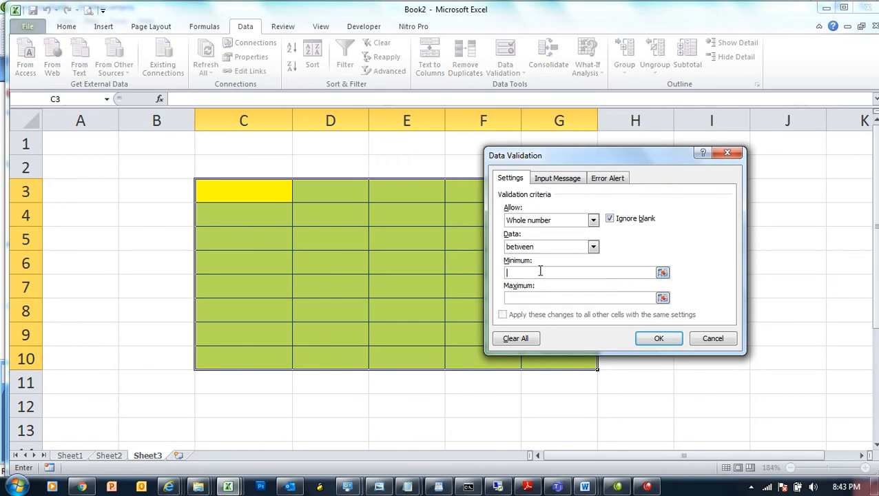
type("1")
type("-")
type("000")
key("Tab")
type("4000")
key("Tab")
key("shift+Tab")
key("shift+Tab")
type("5")
key("BackSpace")
type("10000")
key("Tab")
type("4500")
Step: Check the 10000 and 45000 limits, then bring up the Input Message settings
double_click(540, 271)
left_click_drag(531, 298, 511, 298)
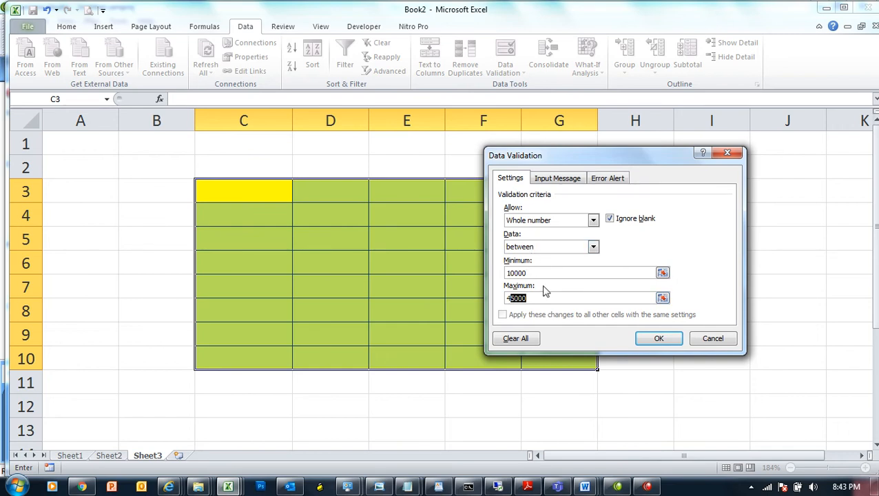
left_click_drag(533, 274, 507, 299)
left_click(518, 301)
left_click_drag(528, 274, 497, 277)
left_click_drag(539, 298, 480, 290)
left_click(555, 179)
left_click_drag(574, 157, 619, 161)
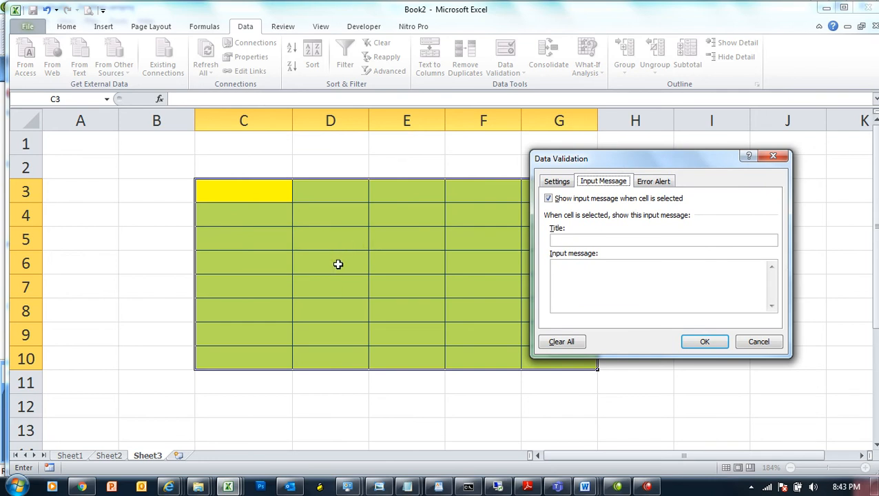
Step: Type the input message title 'CCIE Computeracademy Salary Area'
left_click(580, 239)
type("CCIE Computer academy Salary Are")
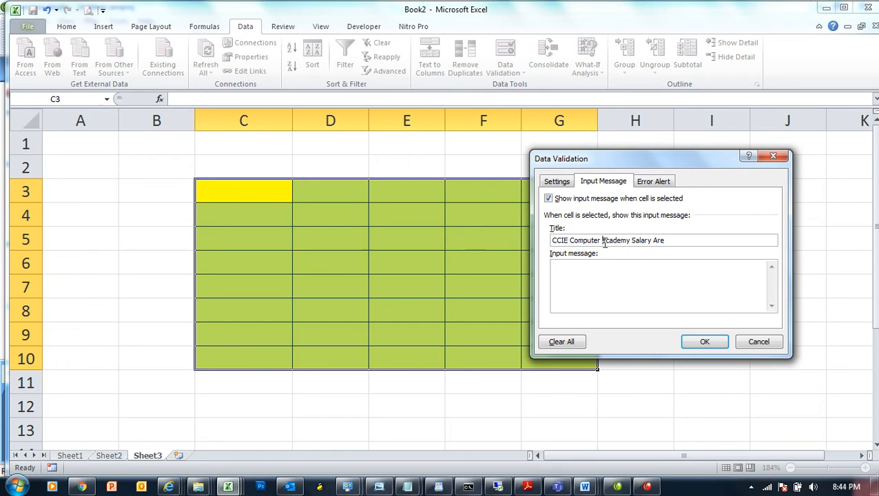
left_click(604, 243)
key("BackSpace")
left_click(664, 240)
type("a")
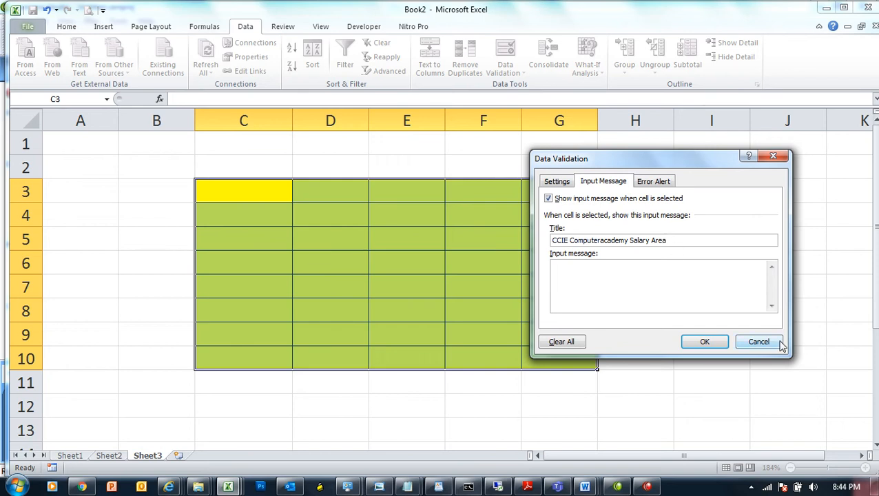
Step: Write 'Only CCIE Teachers Salary area', moving Computeracademy from the title into the message
left_click(595, 274)
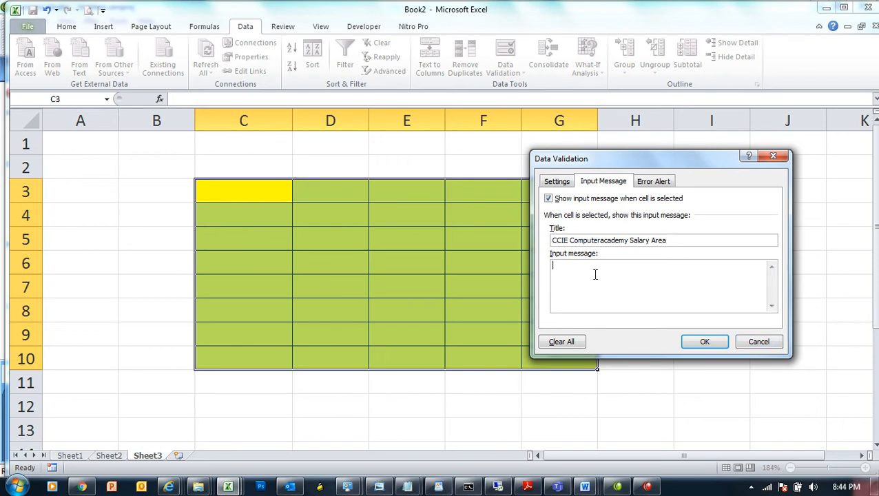
type("Only CCIE Teachers Salary area")
left_click_drag(631, 240, 570, 241)
key("ctrl+c")
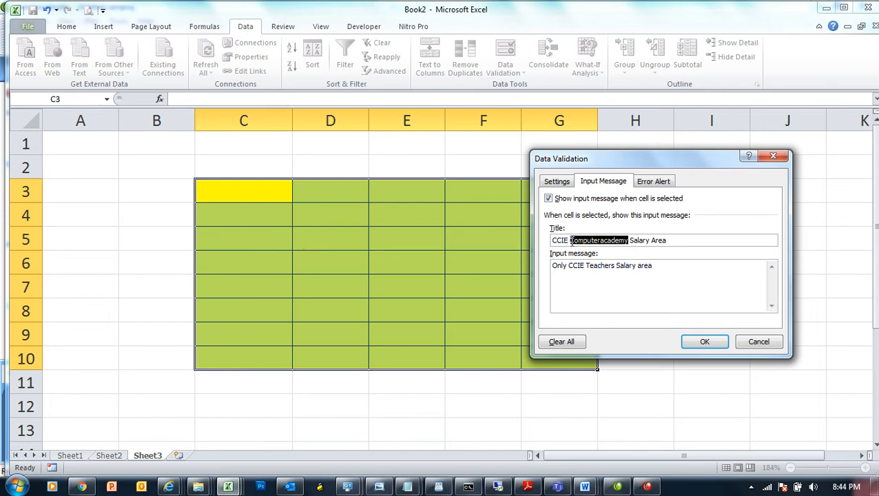
key("Delete")
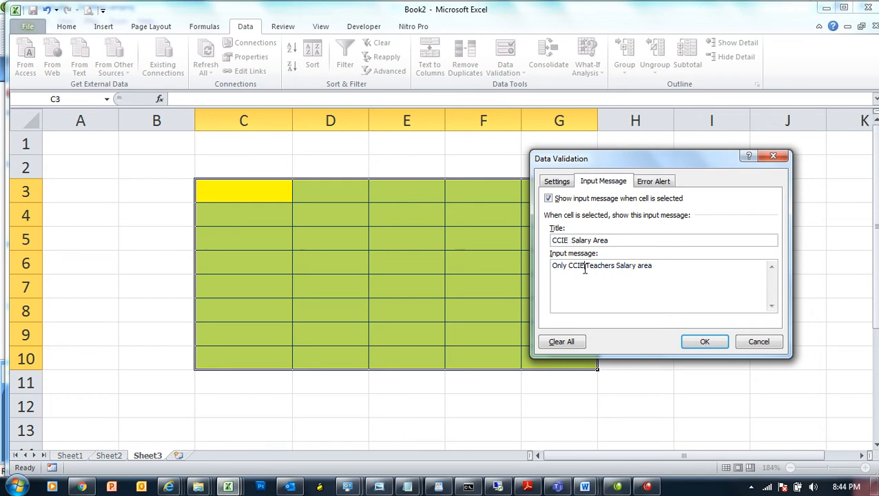
left_click(584, 265)
key("ctrl+v")
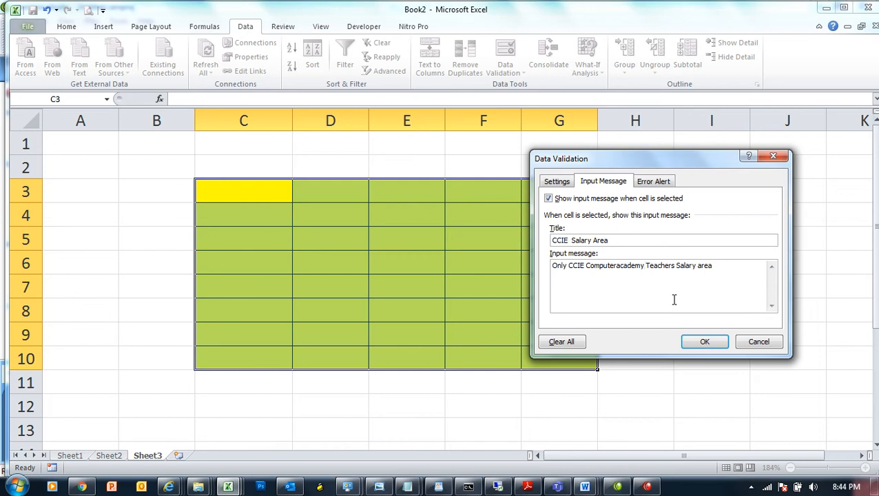
key("Left")
key("Left")
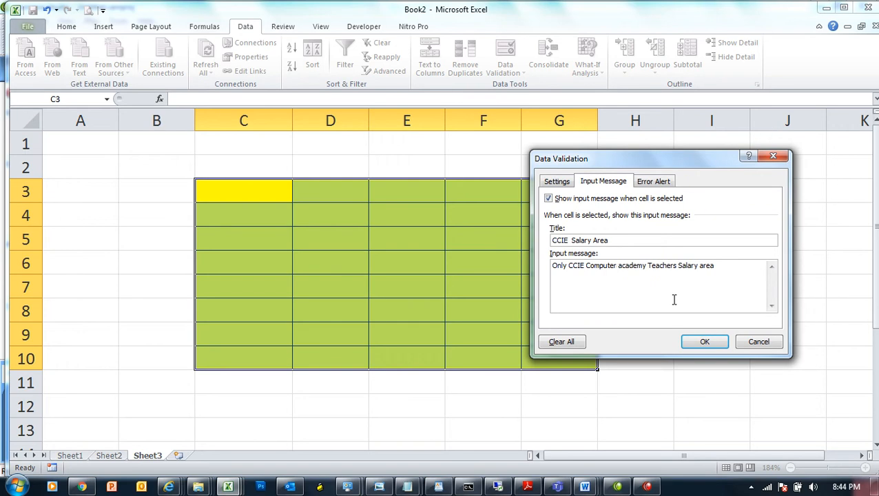
left_click(656, 182)
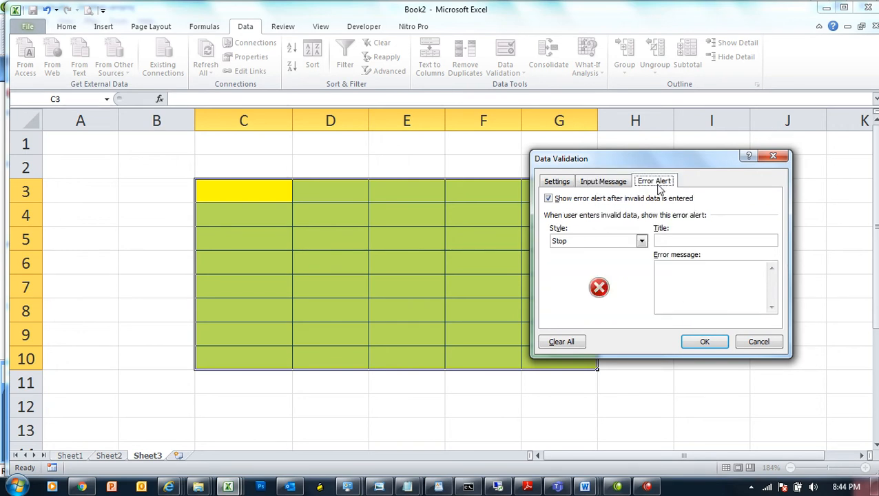
Step: Keep the Stop alert style and title the error alert 'Stoped!!!!!'
left_click(641, 242)
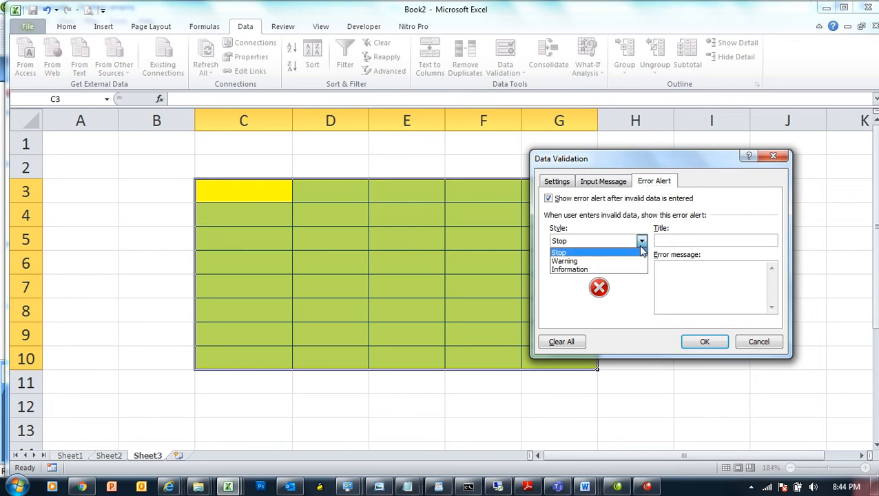
left_click(606, 252)
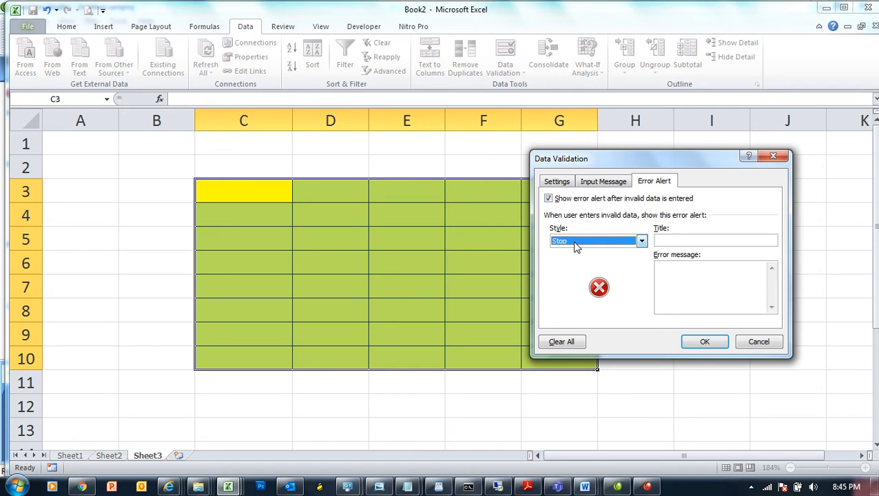
left_click(690, 238)
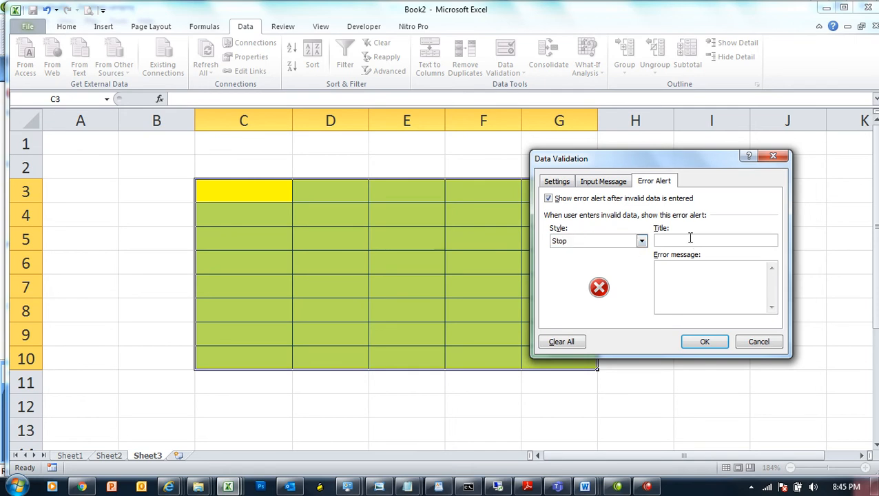
type("Stoped!!!!!!")
Step: Set the error message to 'You should type the correct amount' and apply the validation
left_click(684, 270)
type("You should type ")
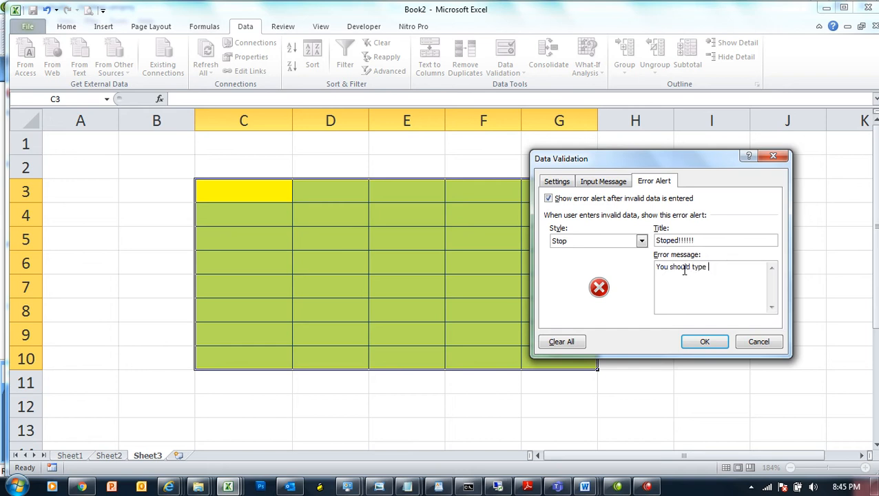
type("the sho")
type("rrect amu")
key("BackSpace")
type("ount")
key("BackSpace")
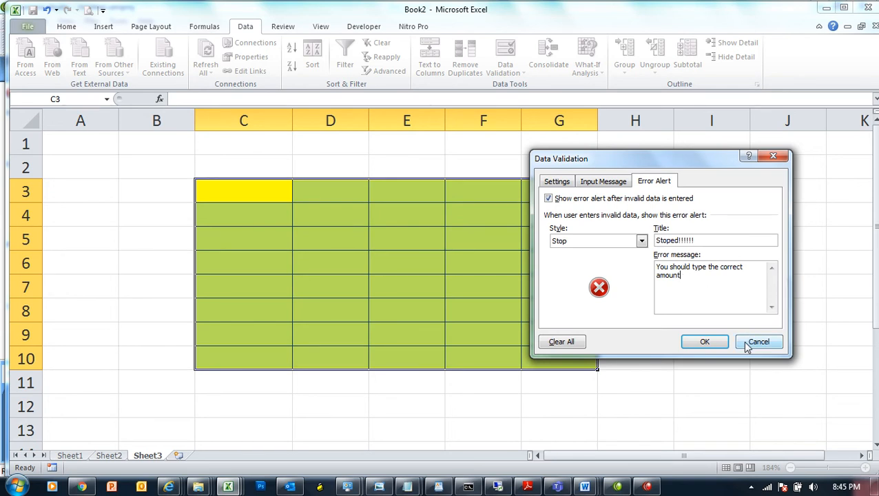
left_click(704, 340)
left_click(733, 283)
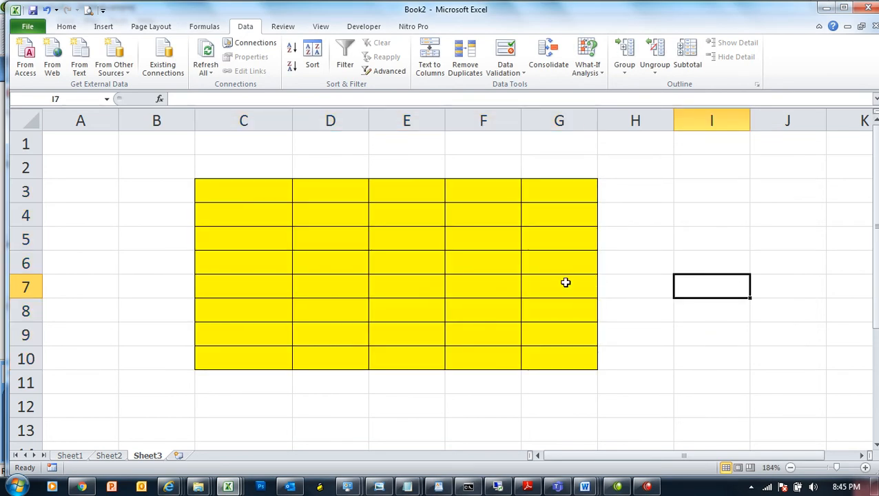
Step: Enter salaries 10000, 20000 and 45000 in E5:E7
left_click(407, 249)
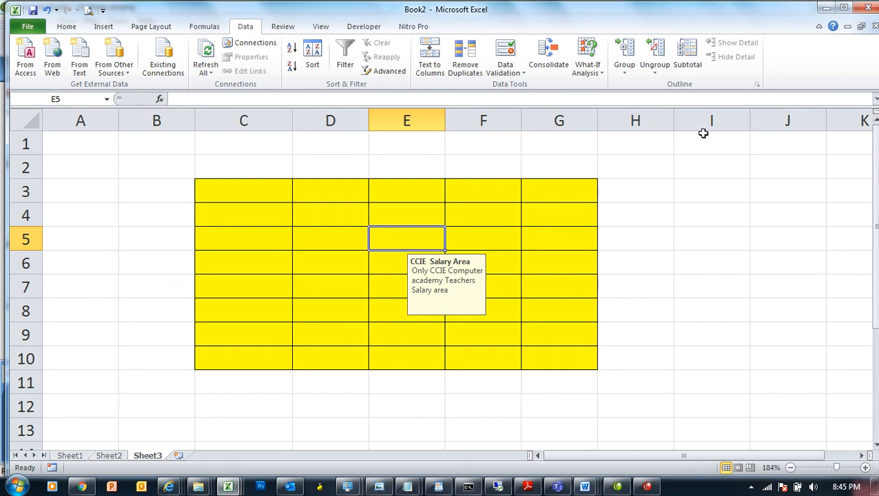
type("10000")
key("Return")
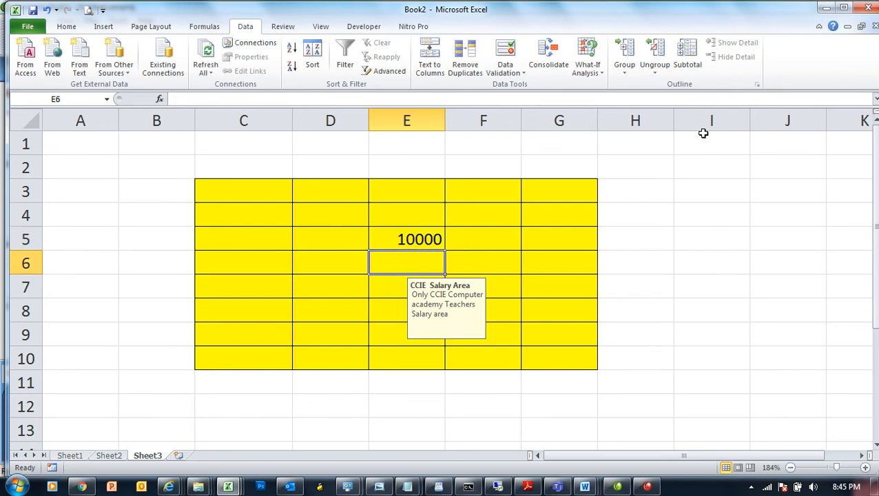
type("2000")
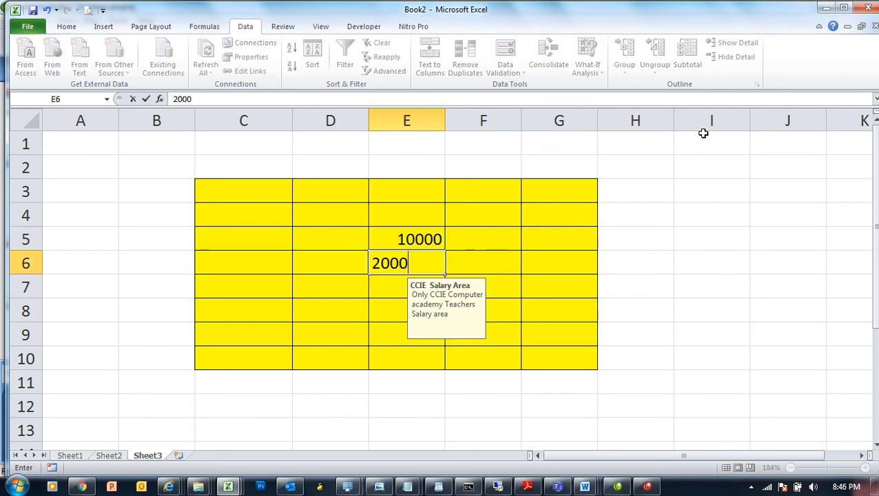
type("0")
key("Return")
type("45000")
key("Return")
Step: Test E8 with 9999 and 45001, confirming both are rejected, then cancel
type("9999")
key("Return")
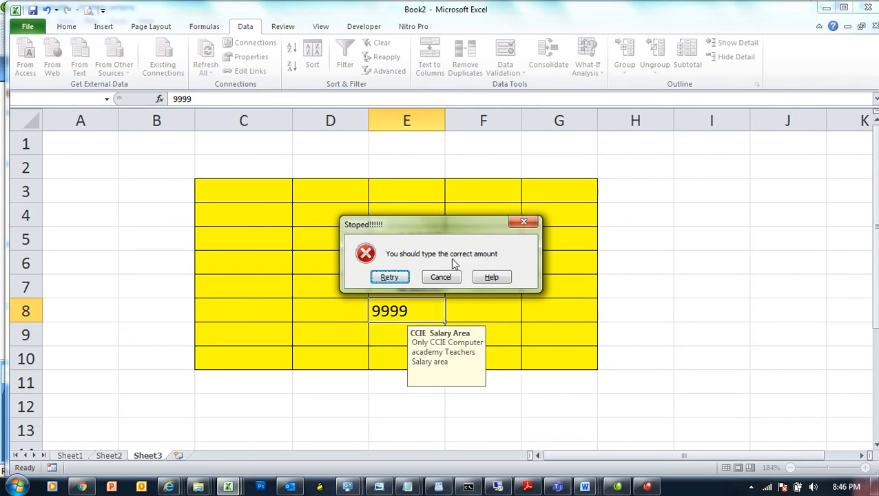
left_click(396, 277)
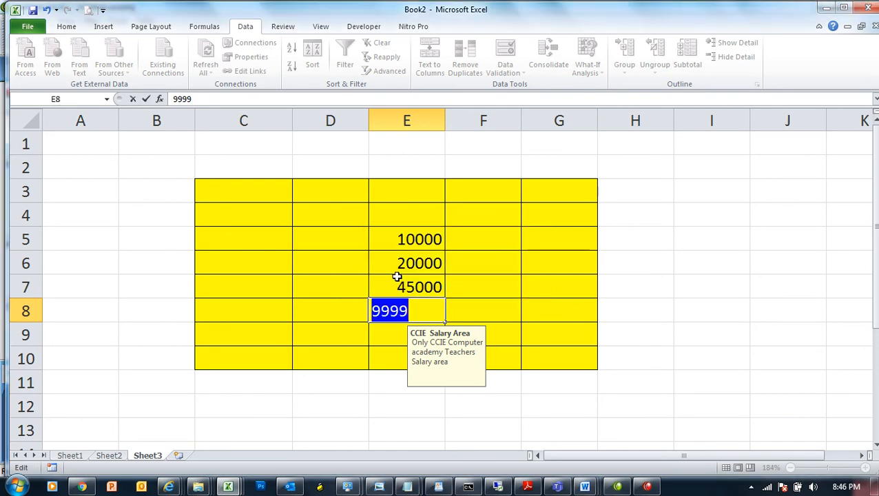
type("45001")
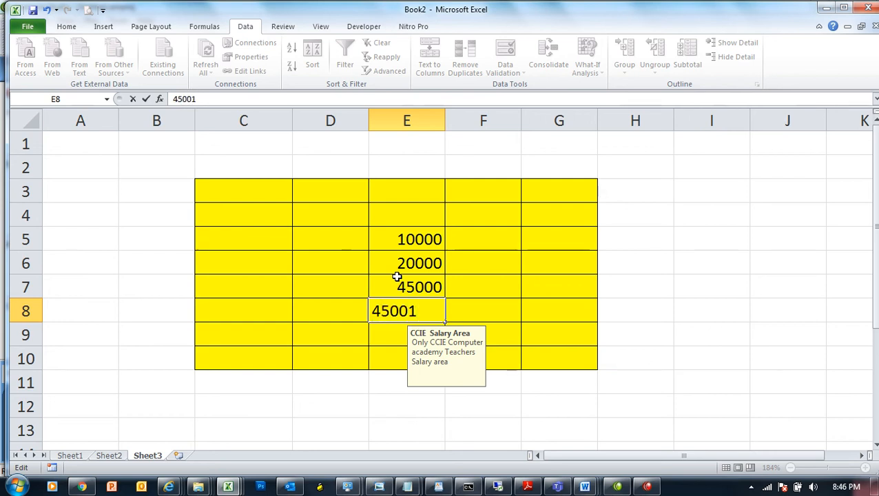
key("Return")
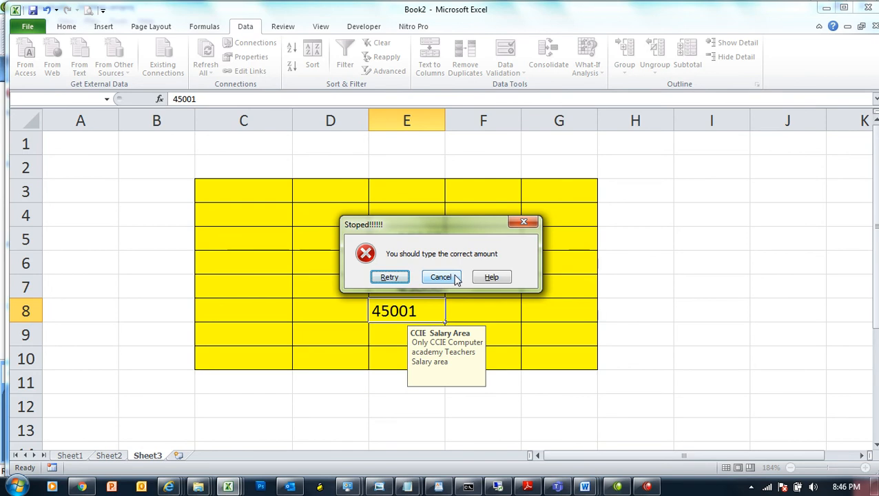
left_click(440, 277)
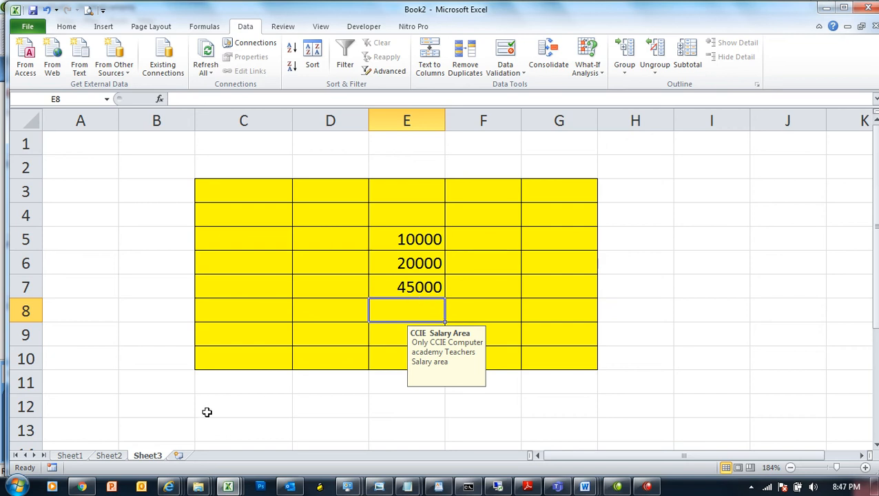
Step: Insert Sheet4, then give the block D3:H10 a yellow fill and all borders
left_click(180, 455)
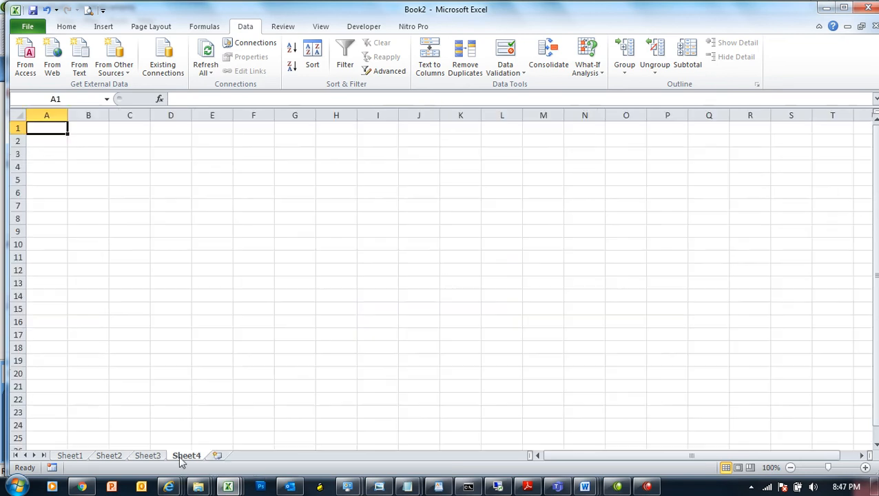
left_click(836, 468)
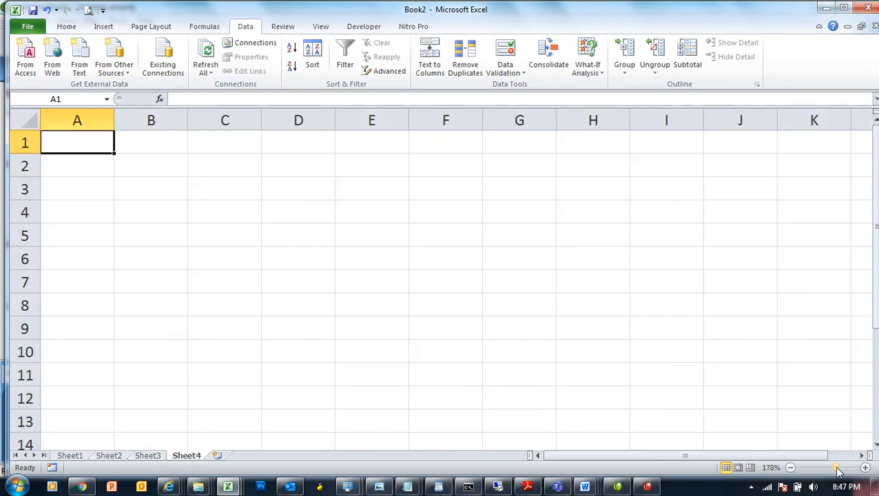
left_click_drag(284, 198, 624, 353)
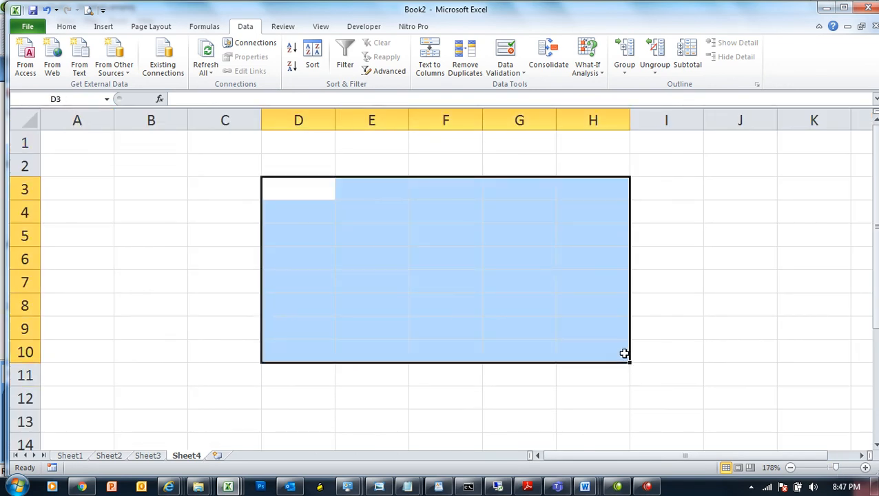
left_click(66, 26)
left_click(203, 67)
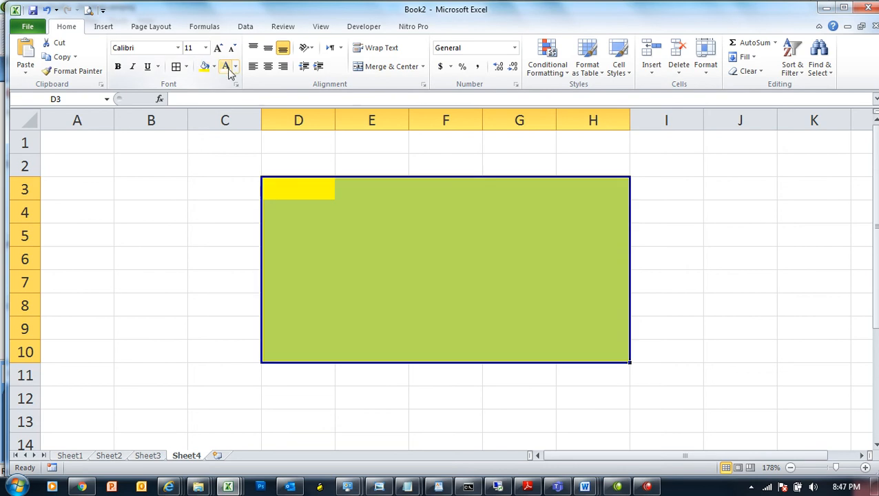
left_click(175, 68)
left_click(248, 27)
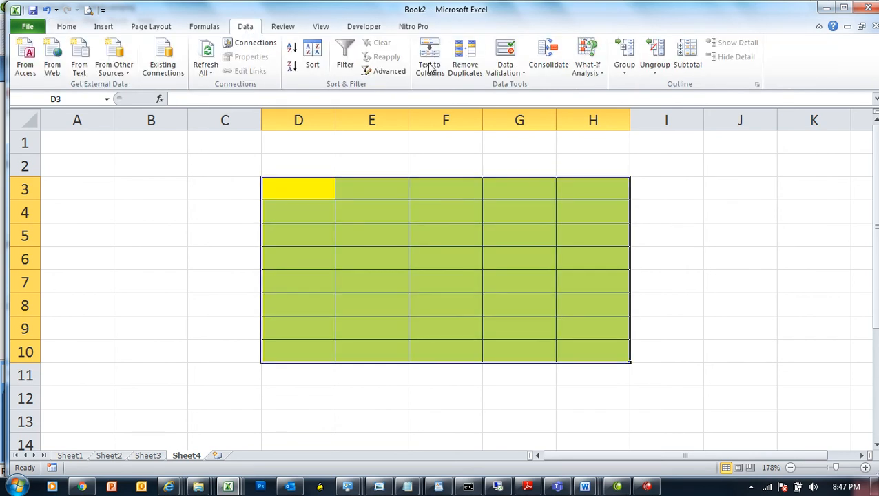
left_click(491, 76)
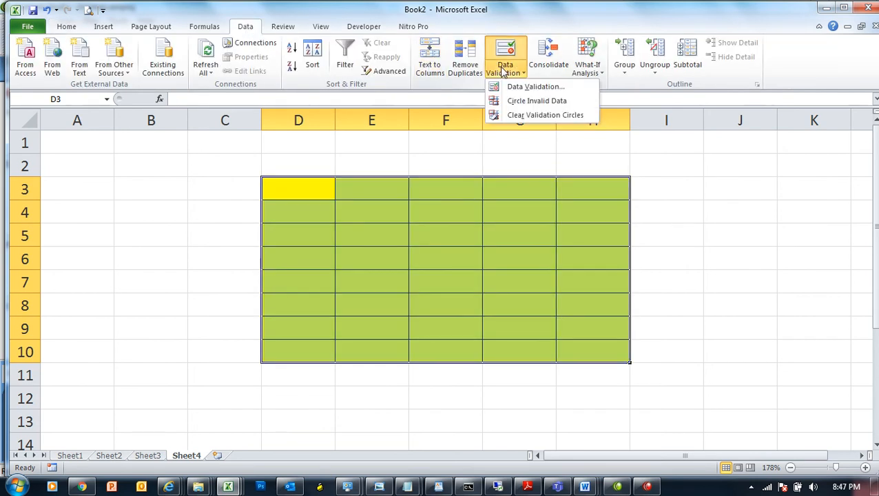
Step: Set D3:H10's validation to allow whole numbers with a not-between condition
left_click(540, 90)
left_click(563, 184)
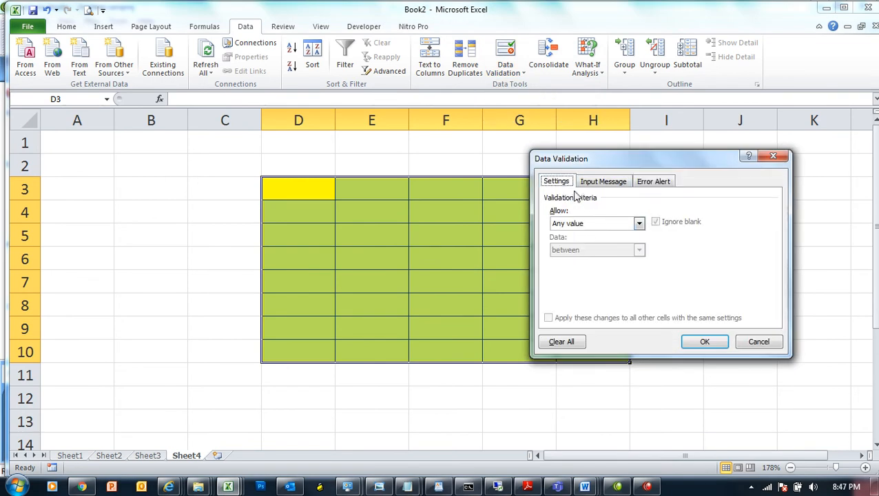
left_click(595, 226)
left_click(588, 252)
left_click(595, 229)
left_click(586, 244)
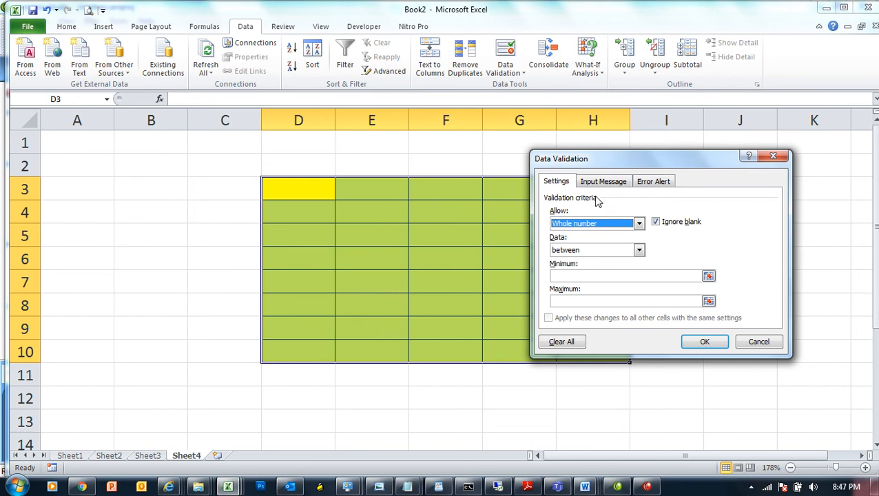
left_click(584, 250)
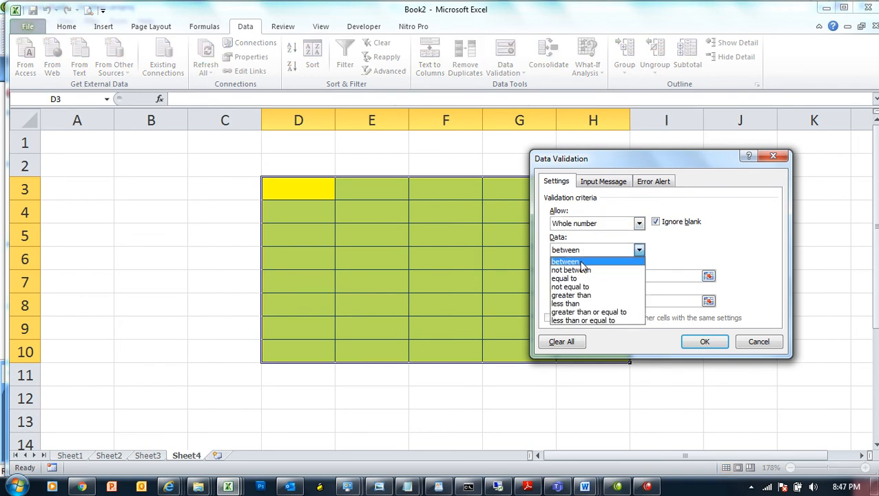
left_click(579, 270)
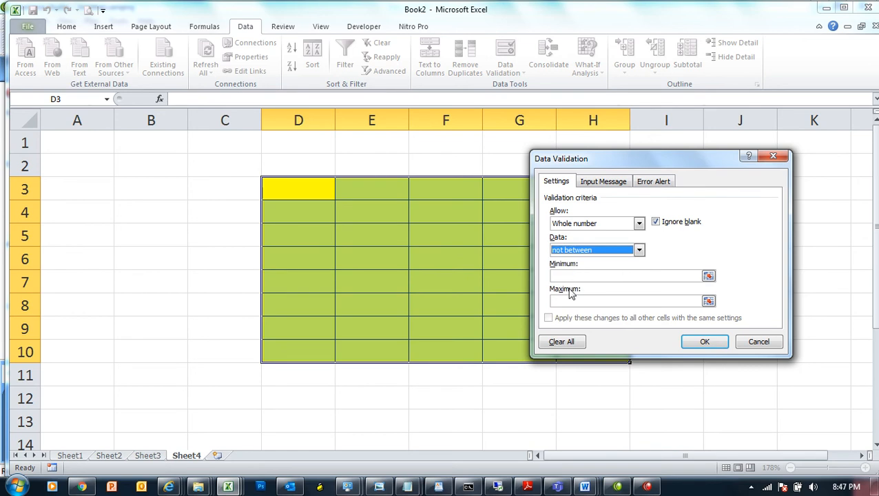
Step: Enter 10000 as the minimum and 45000 as the maximum, then view Input Message settings
left_click(573, 276)
type("10000")
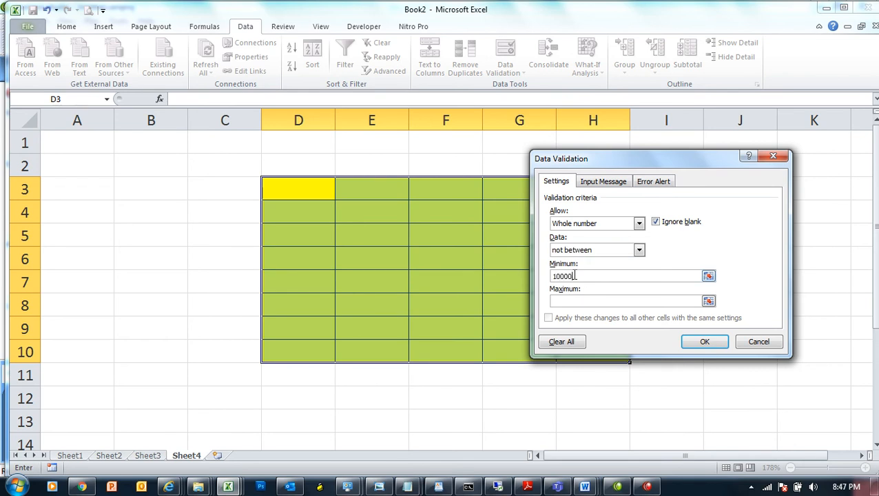
key("BackSpace")
type("0")
left_click(579, 301)
type("45000")
double_click(578, 275)
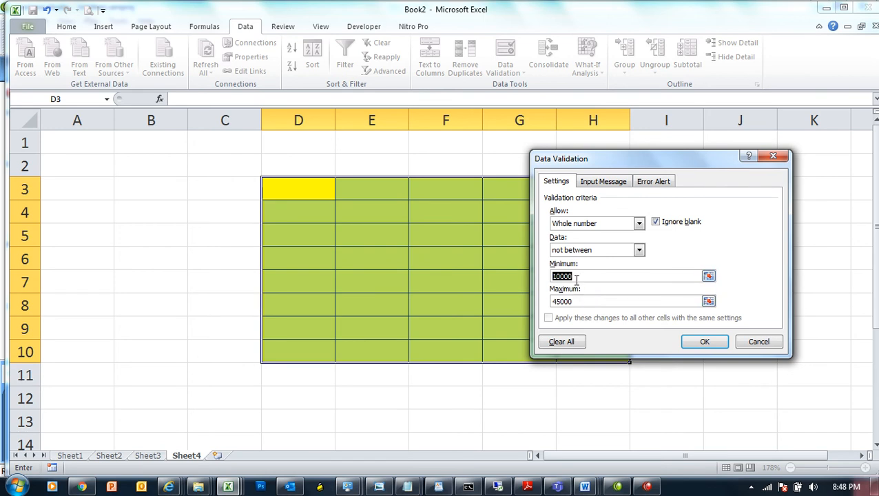
type("1")
double_click(572, 301)
type("9999")
left_click_drag(558, 276, 542, 278)
type("10000")
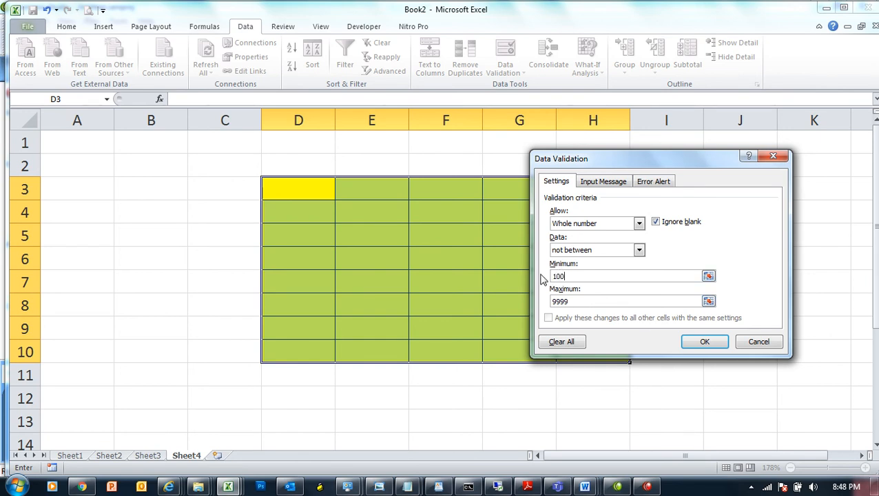
left_click_drag(577, 301, 520, 294)
type("45000")
left_click(603, 182)
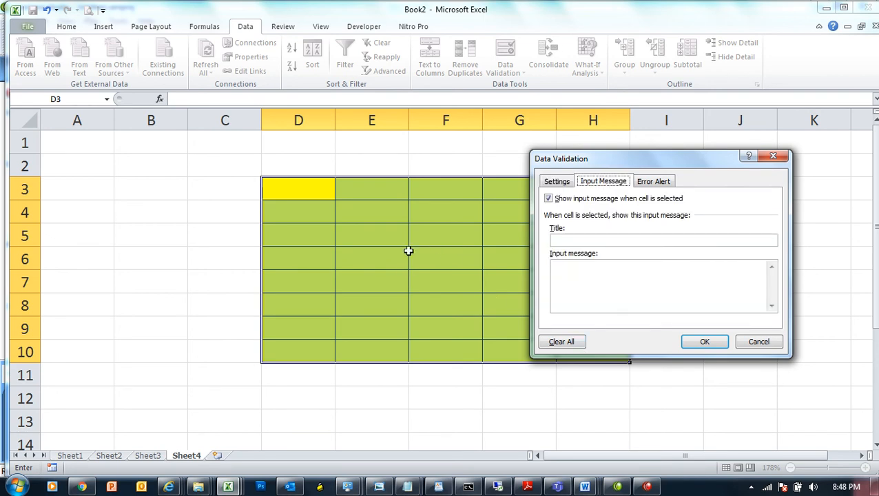
Step: Apply a Warning-style error alert titled 'Warning' with message 'Warrning for every one'
left_click(654, 184)
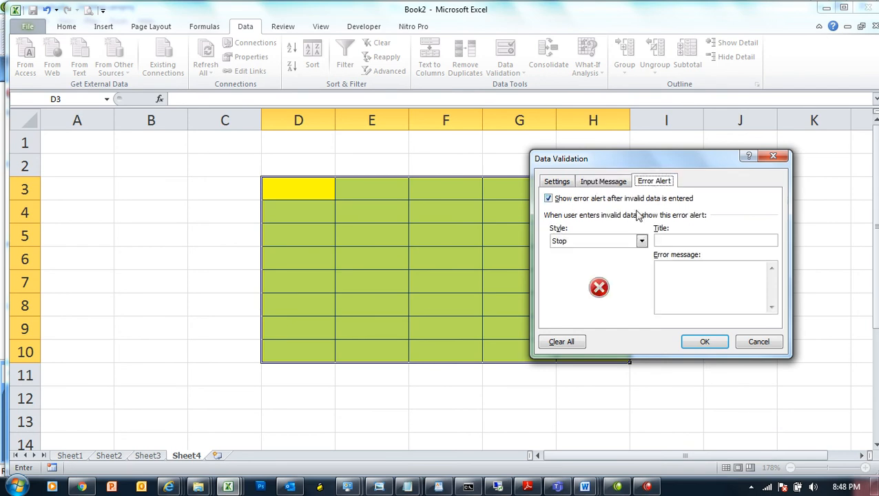
left_click(612, 240)
left_click(595, 262)
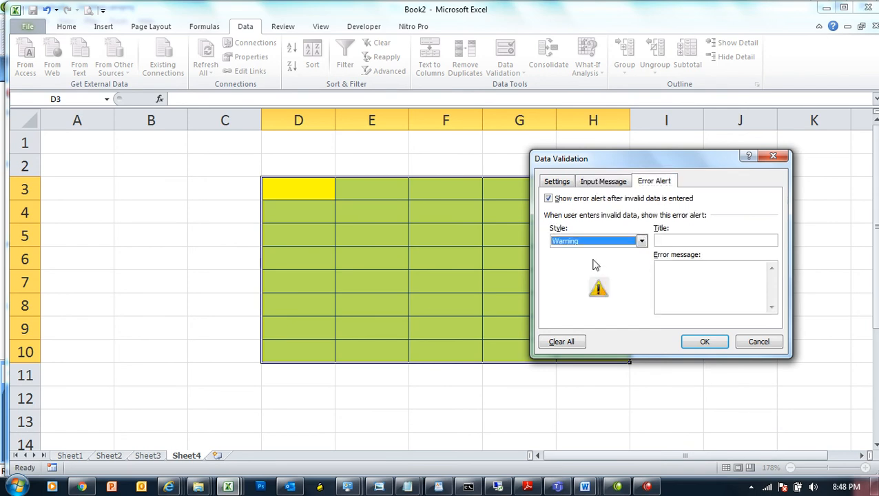
left_click(671, 239)
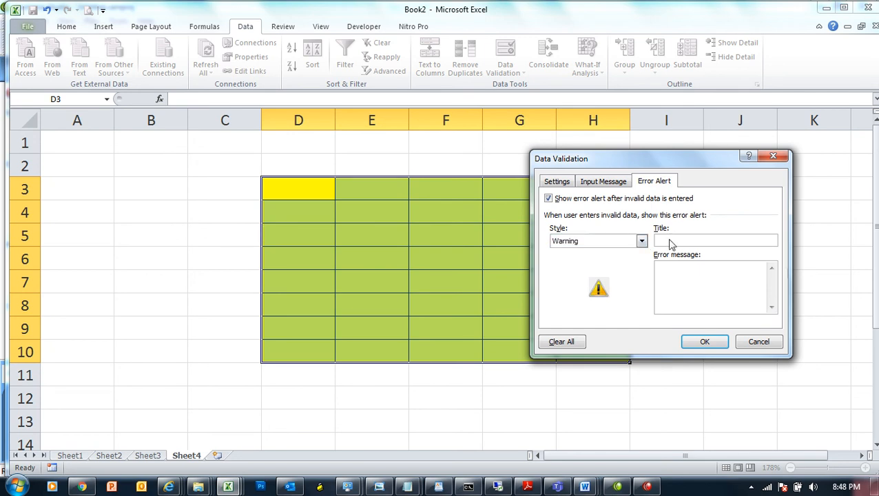
type("WarningF")
key("BackSpace")
type("Warning")
key("BackSpace")
key("BackSpace")
key("BackSpace")
type("rning for  every one")
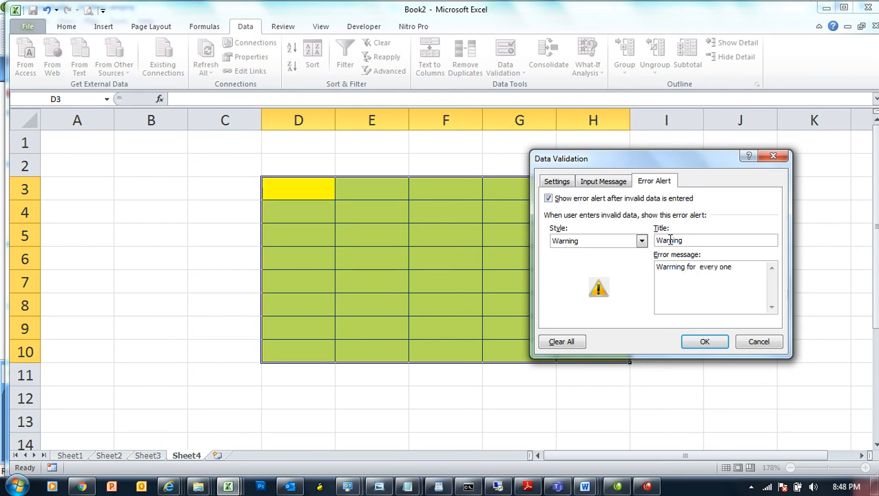
left_click(713, 345)
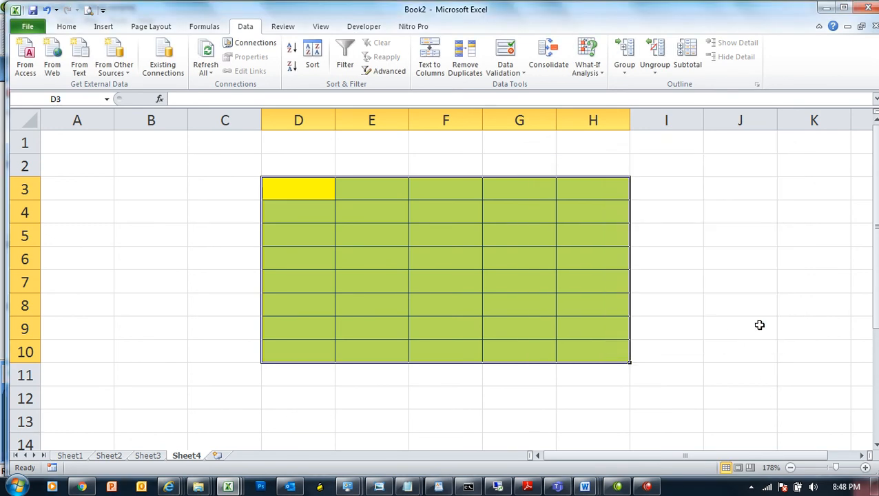
Step: Test 10000 in F5 and cancel it, then give D3:H10 a dark font colour
left_click(758, 323)
left_click(416, 244)
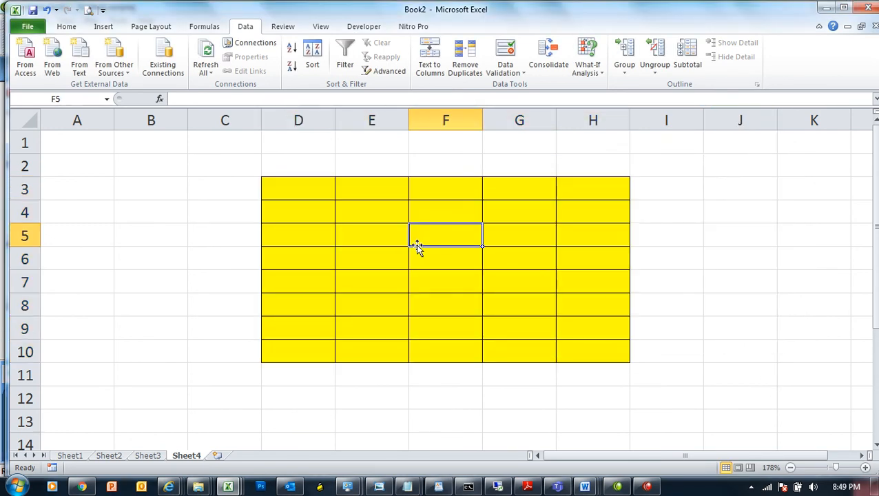
type("100")
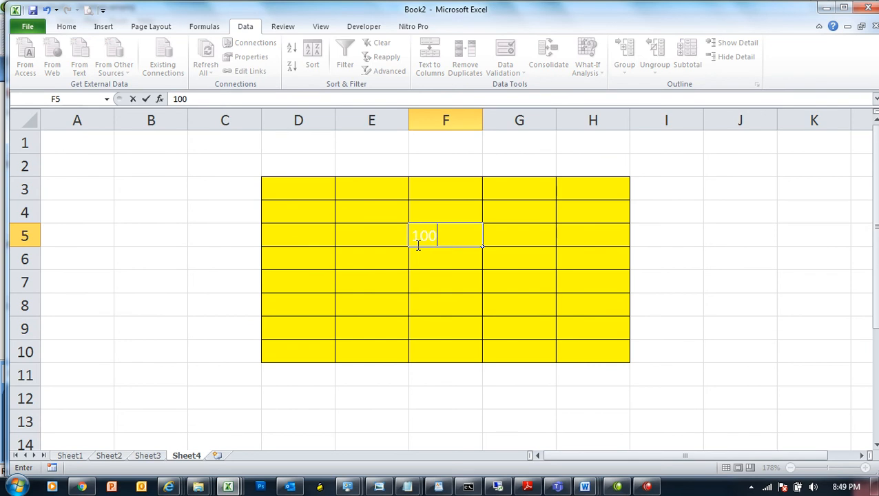
type("00")
key("Return")
key("Escape")
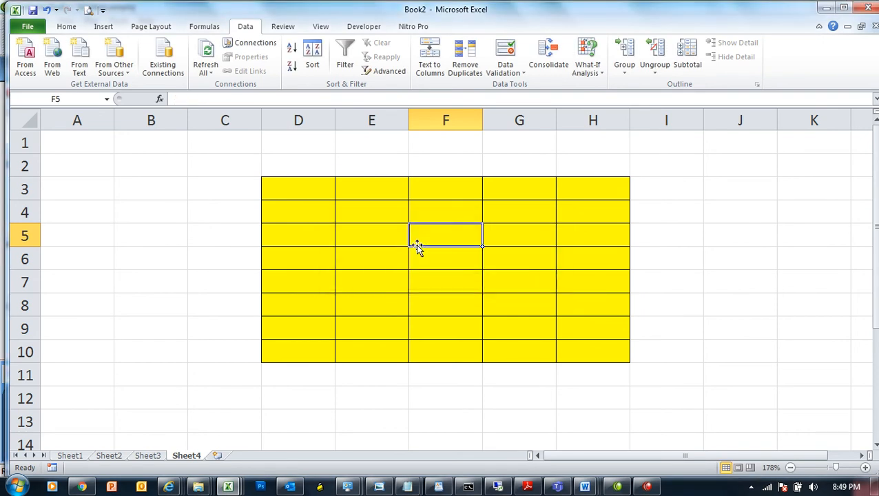
left_click_drag(315, 199, 568, 337)
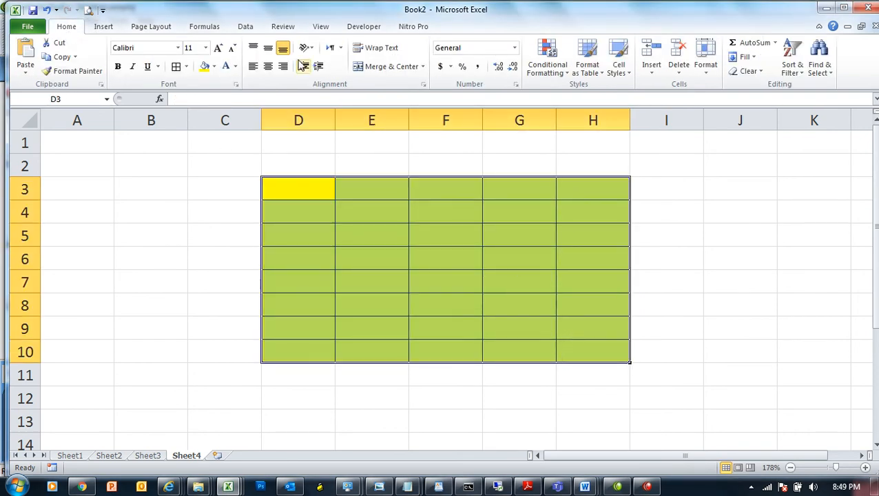
left_click(234, 67)
left_click(236, 108)
Step: Enter 9999, 5900 and 10000 in E4:E6, keeping 10000 past the warning, and add Sheet5
left_click(378, 218)
type("9999")
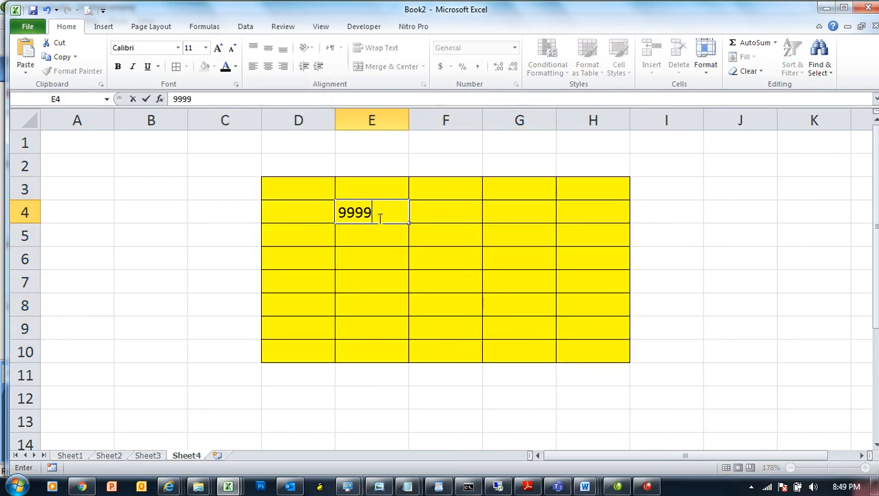
key("Return")
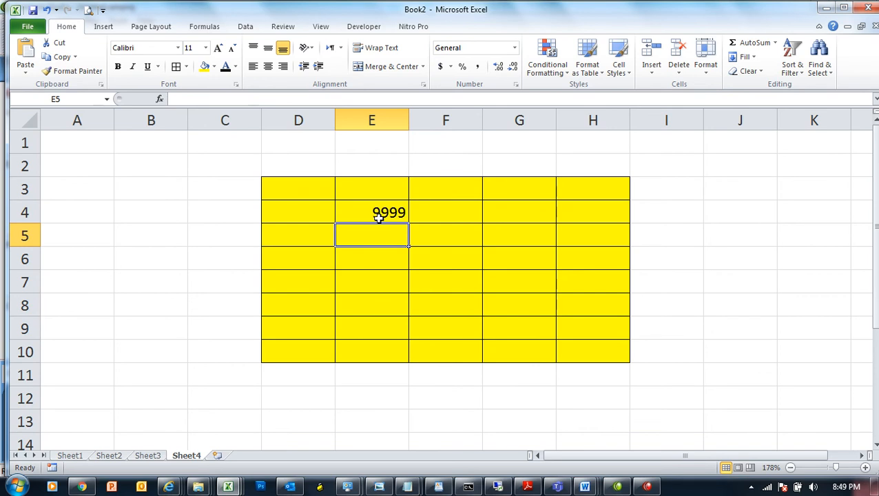
type("59")
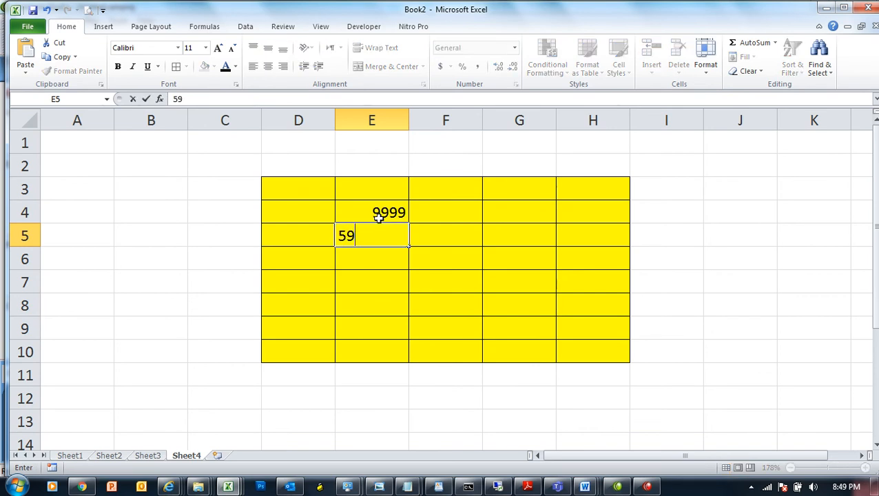
type("00")
key("Return")
type("10000")
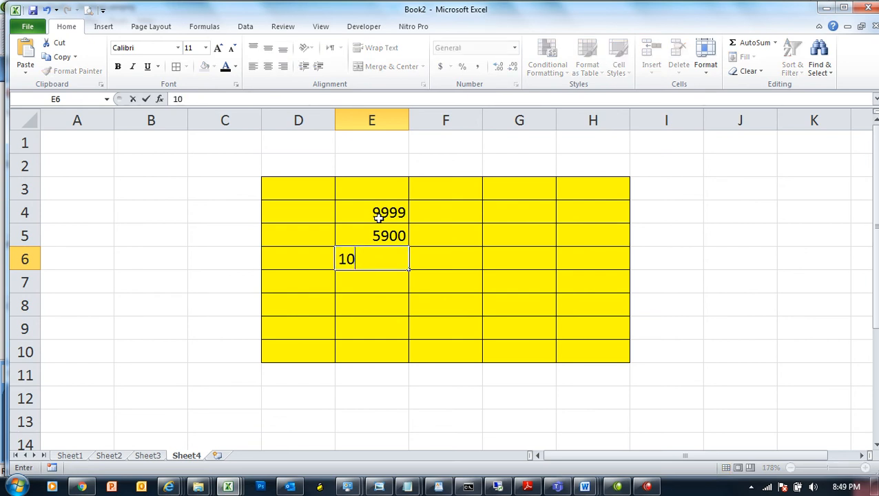
key("Return")
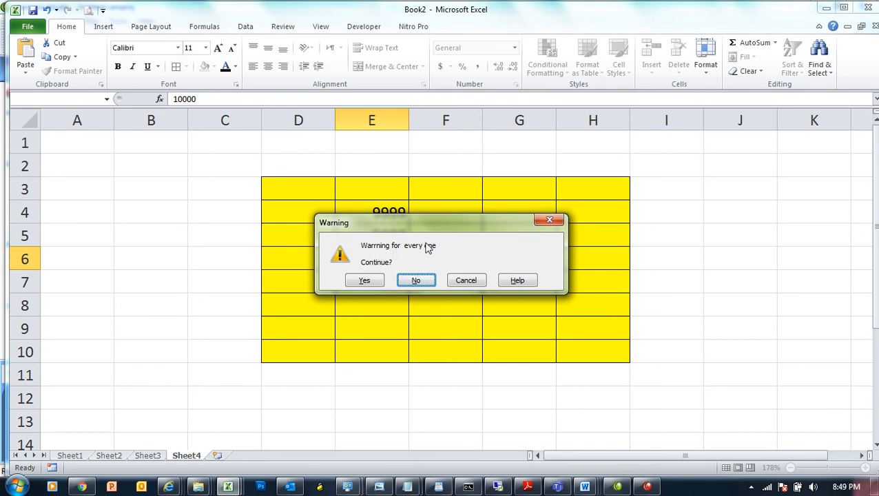
left_click(365, 282)
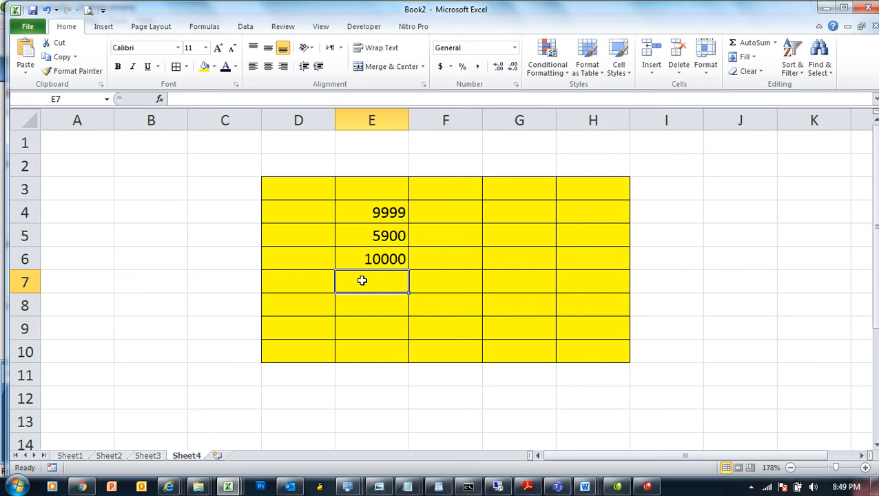
left_click(218, 455)
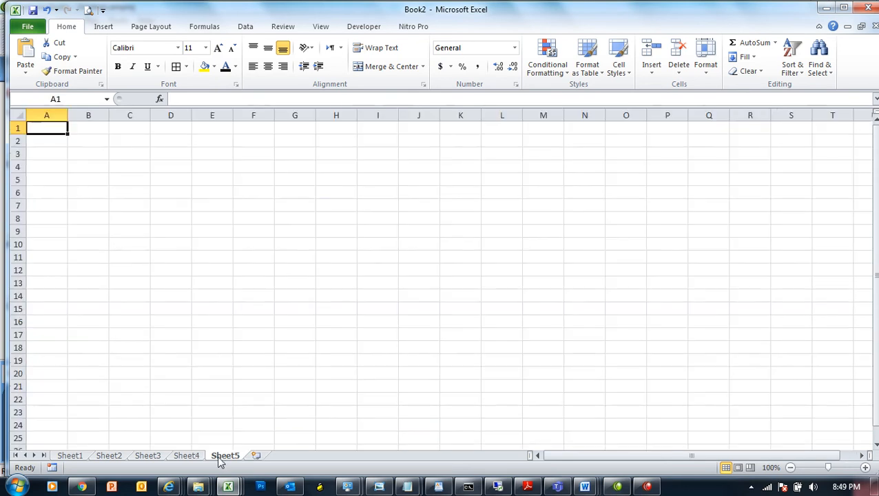
Step: Zoom the sheet to 160% and enter A, L and S in cells A2:A4
left_click(834, 467)
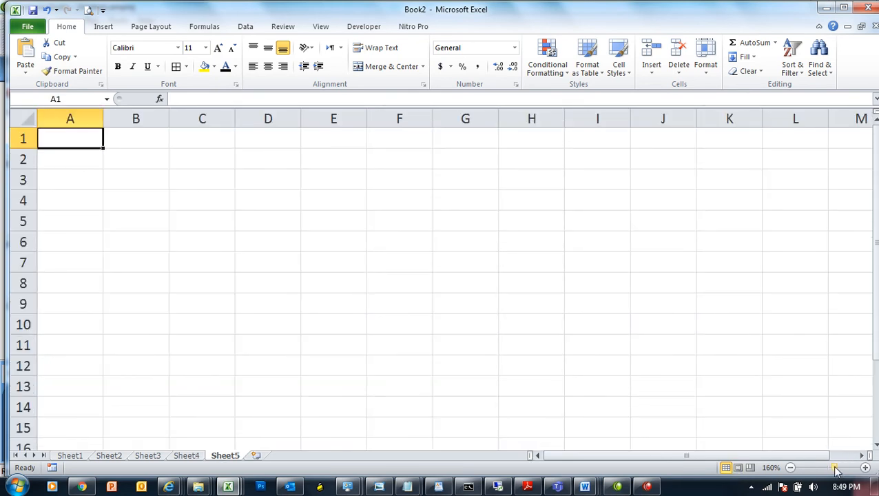
type("P")
key("Return")
type("A")
key("Return")
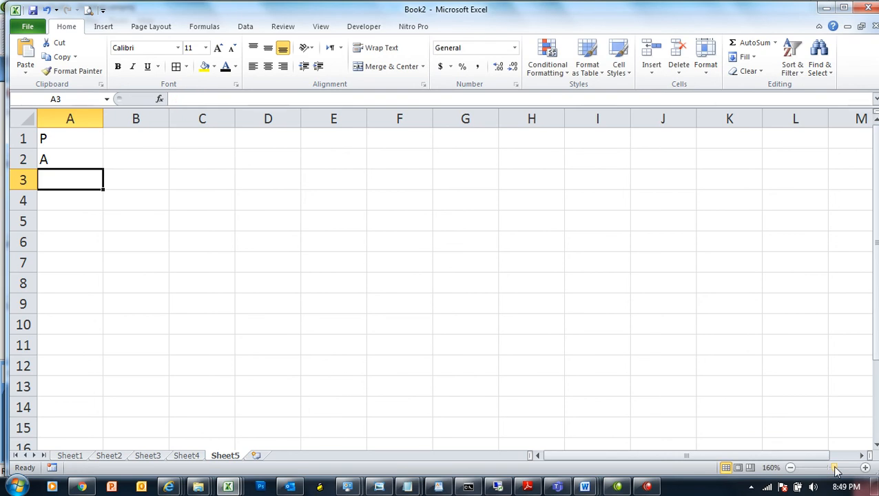
type("S")
key("BackSpace")
type("L")
key("Return")
type("S")
key("Return")
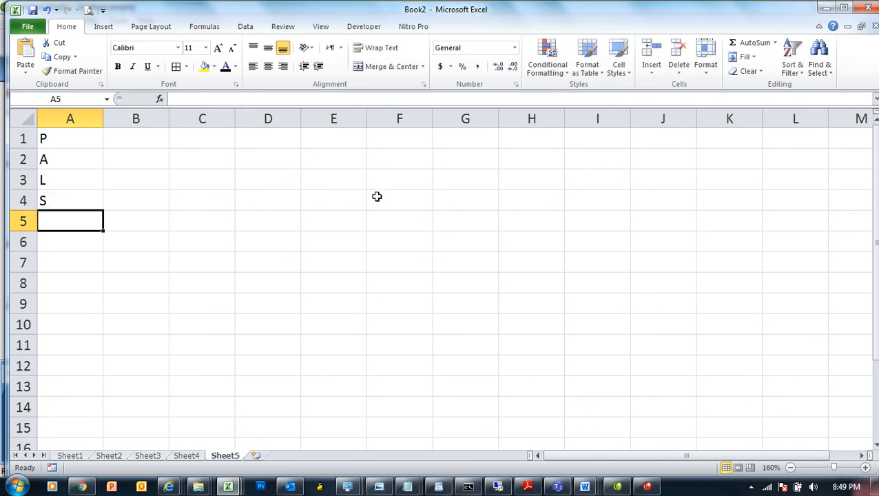
Step: Enter the headers Name, F Name and Fee in A1:C1
left_click_drag(70, 135, 68, 200)
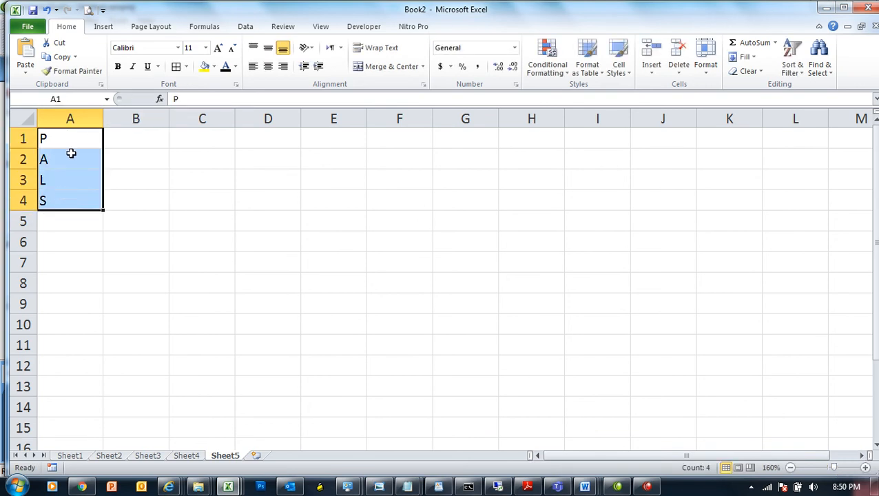
left_click(75, 135)
type("NAme")
key("Tab")
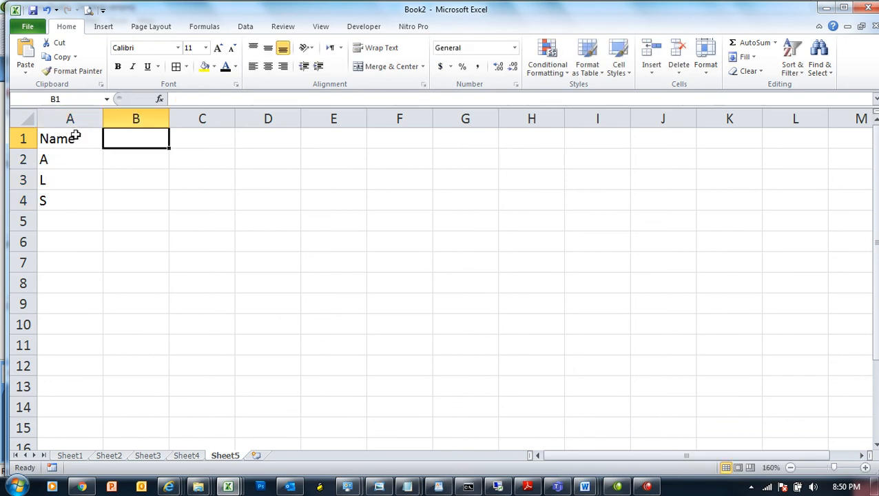
type("F Name")
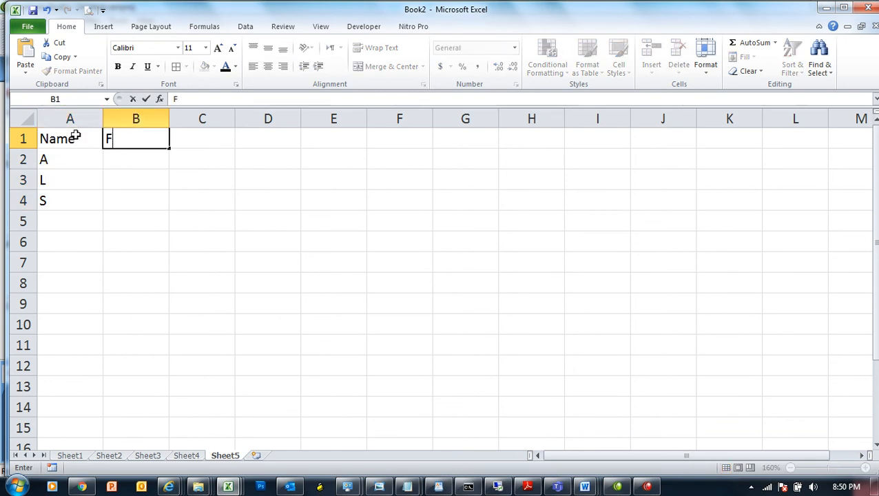
key("Tab")
type("Fee")
key("Tab")
Step: Add the headers Fee Paid, Balance and T Name in D1:F1
type("Fee O")
key("BackSpace")
type("Paid")
key("Tab")
type("Balance")
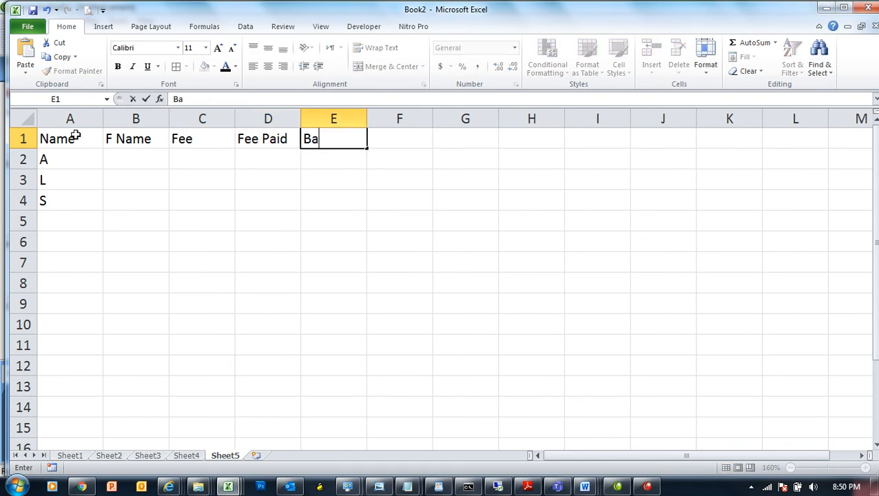
key("Tab")
type("T")
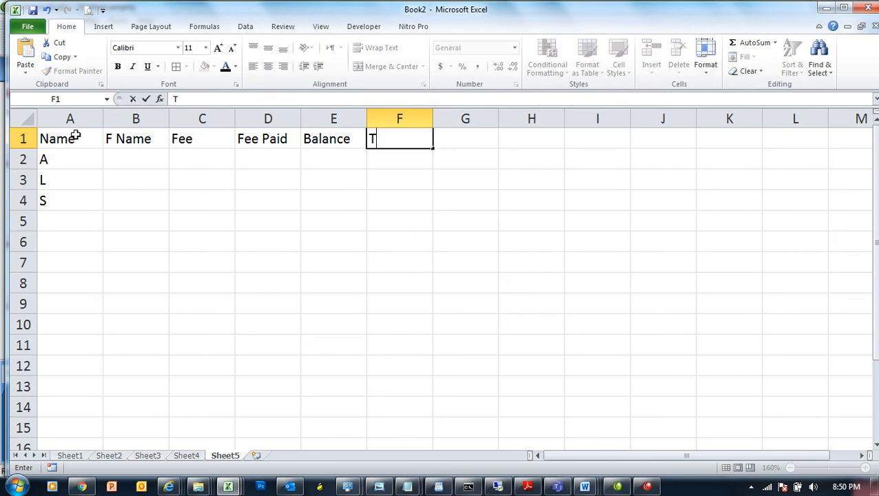
type(" Name")
key("Tab")
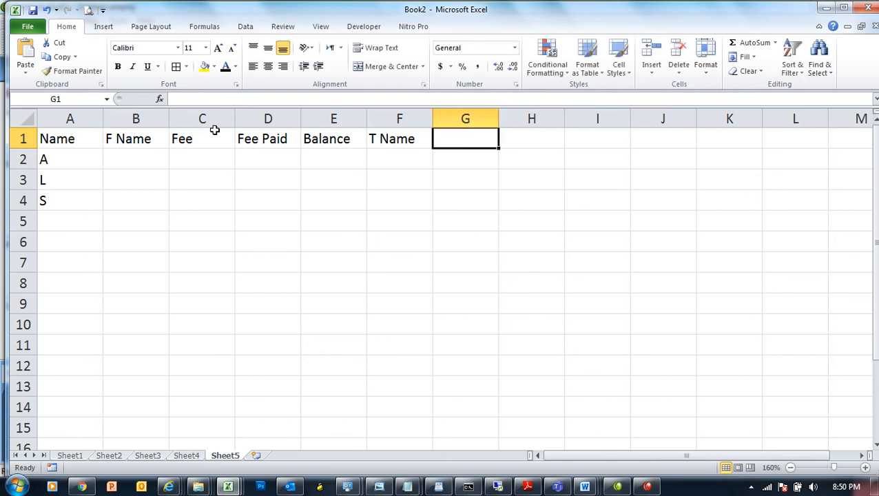
left_click(401, 157)
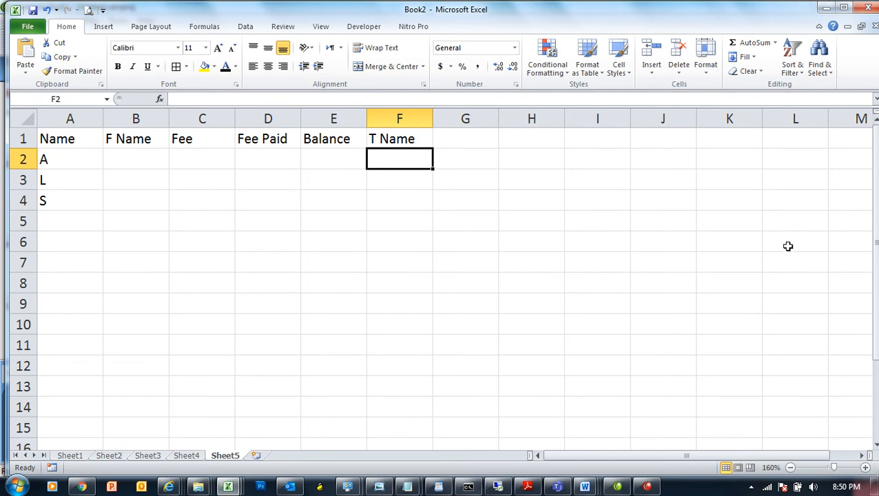
Step: Start the teacher list with the first two teacher names in J4 and J5
left_click_drag(763, 454, 788, 453)
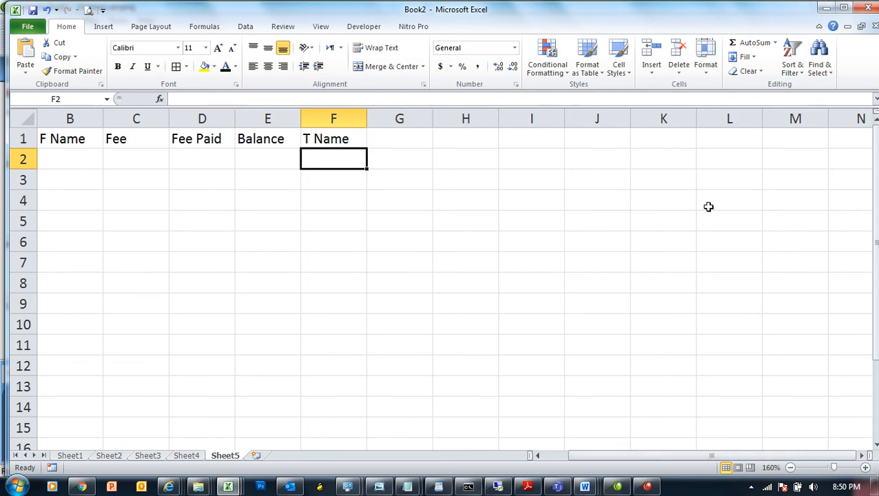
left_click(582, 207)
type("Sir.Mateen")
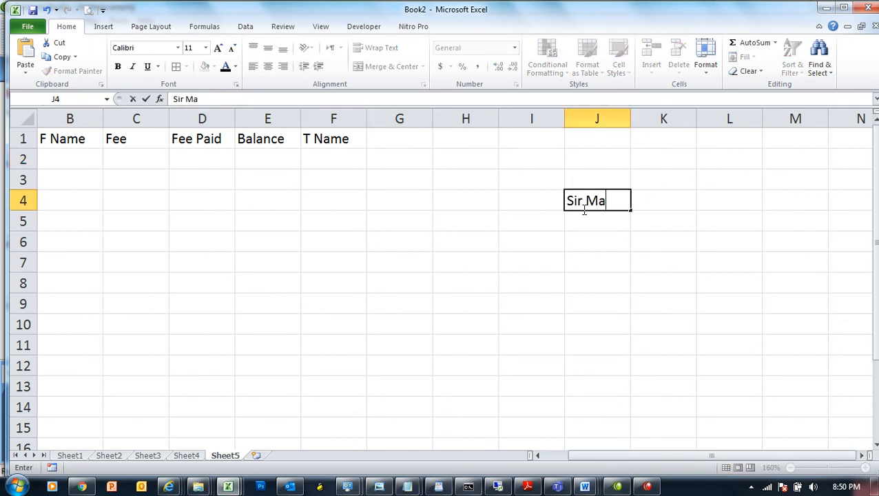
key("Return")
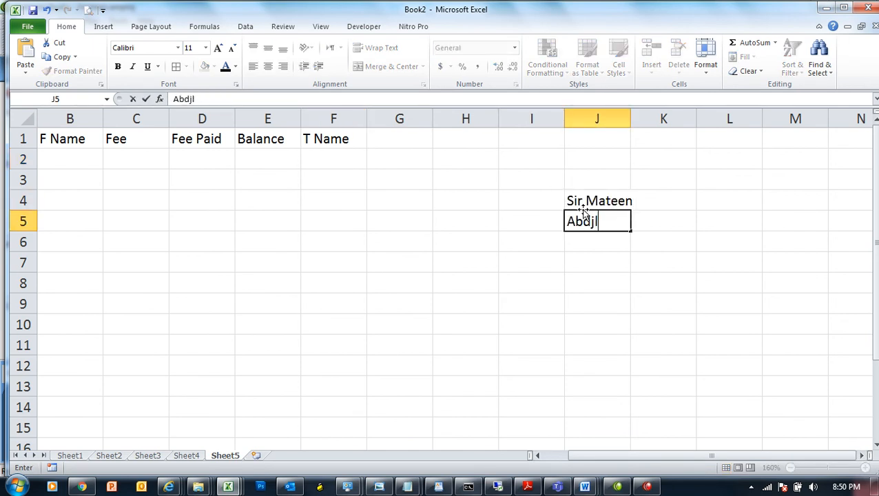
key("Return")
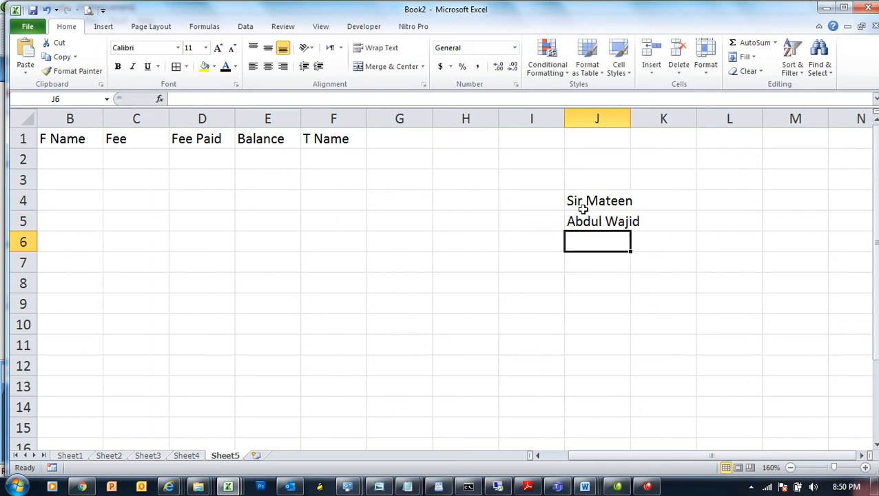
Step: Add the third to fifth teacher names in J6:J8, fixing the last entry's missing letter
type("Eshau")
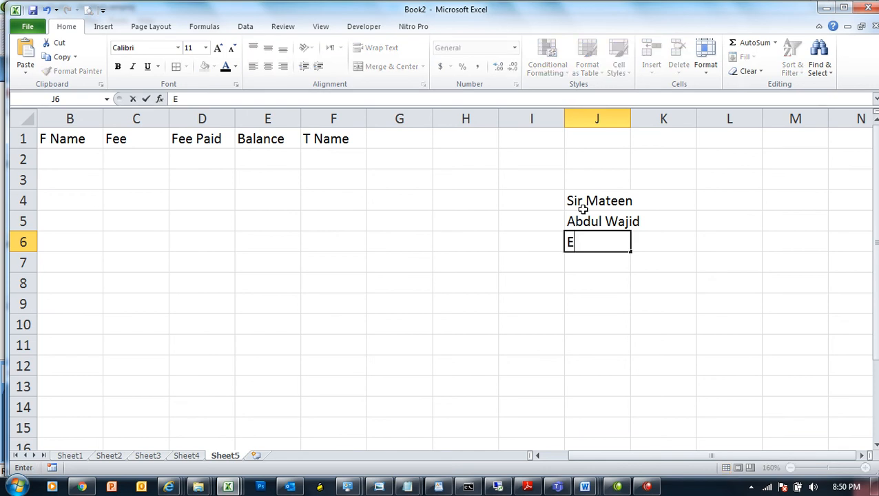
key("BackSpace")
key("BackSpace")
key("BackSpace")
key("BackSpace")
type("hsanullah")
key("Return")
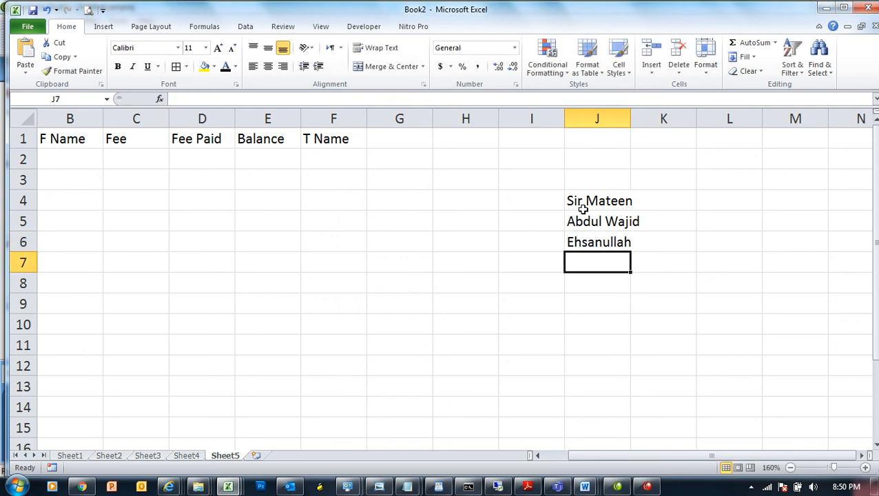
type("Sir ")
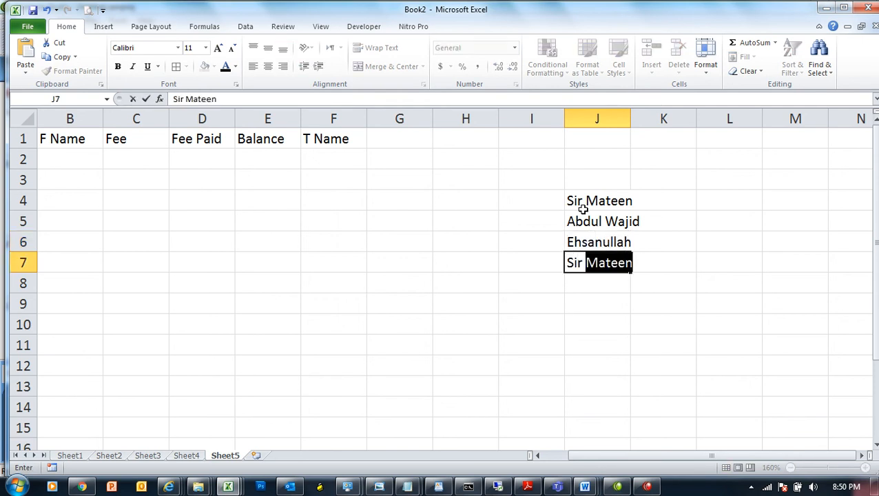
type("Shoaib")
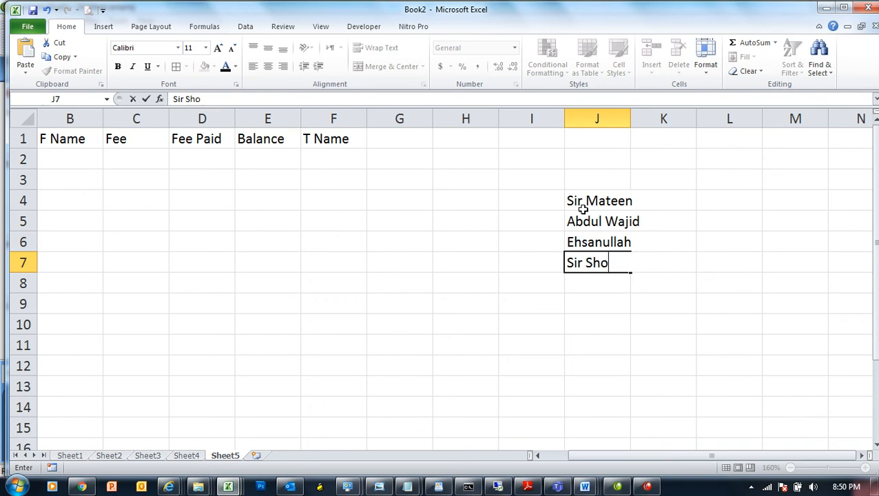
key("Return")
type("Sir")
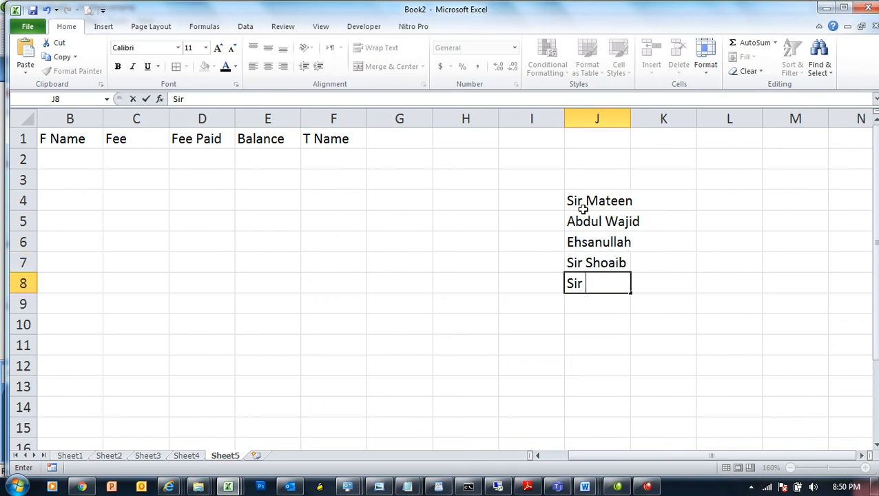
type(" Imra")
key("Return")
key("Up")
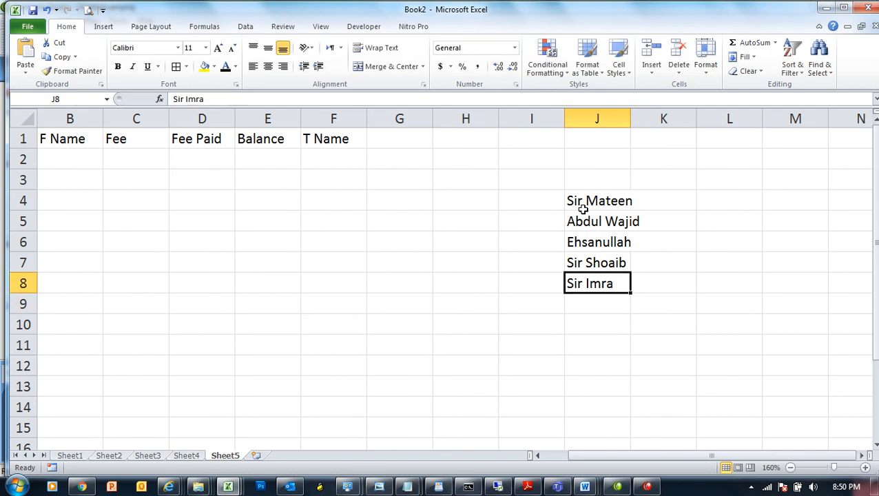
key("F2")
type("n")
key("Return")
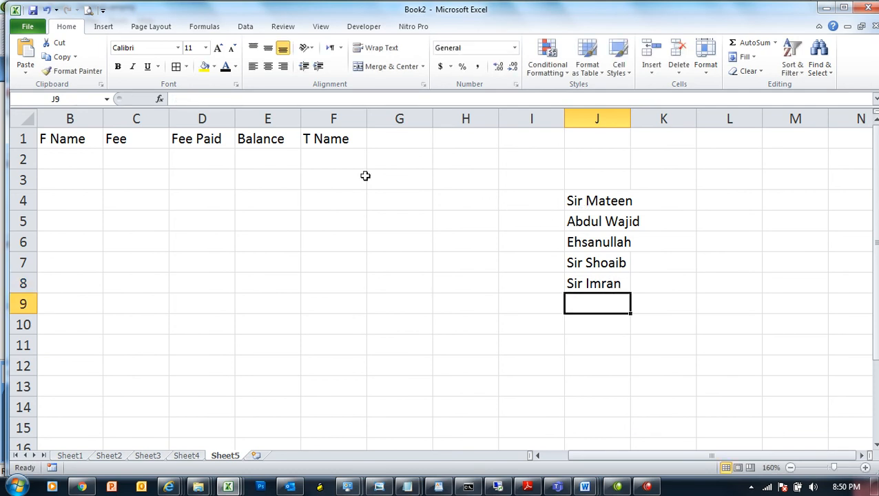
left_click(336, 161)
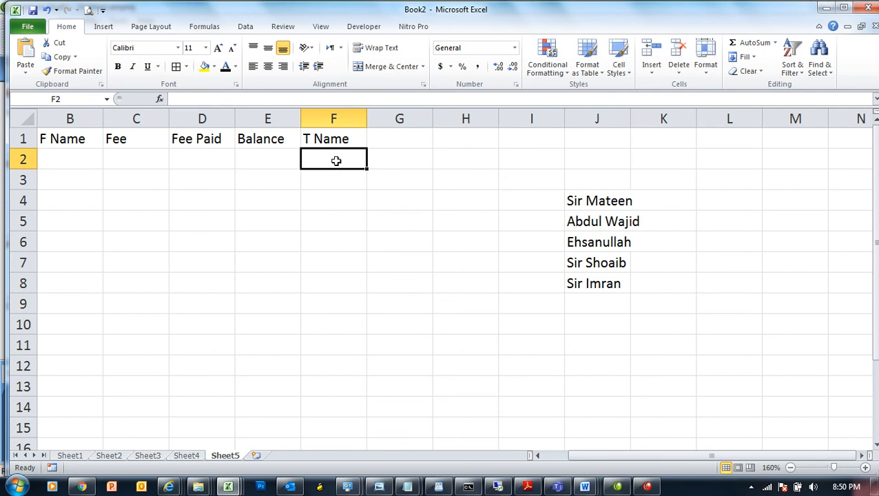
left_click(255, 30)
Step: Give F2 a List validation whose source is the teacher names =$J$4:$J$8
left_click(504, 53)
left_click(560, 182)
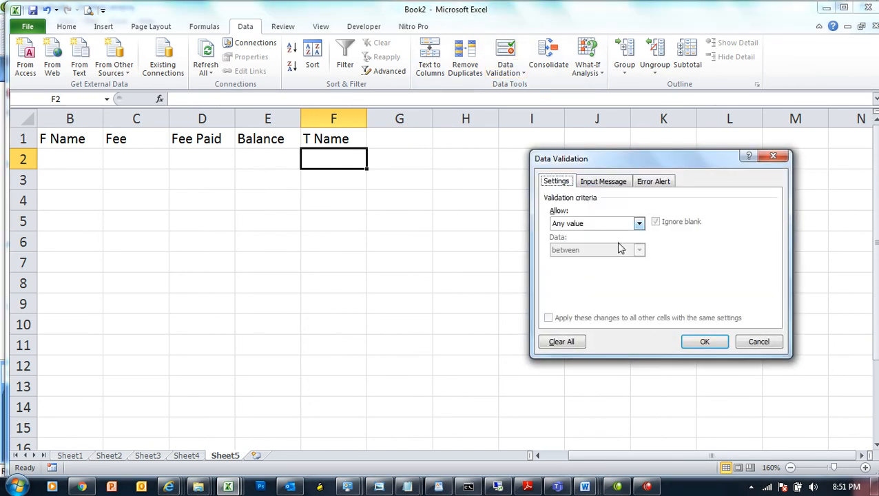
left_click(623, 226)
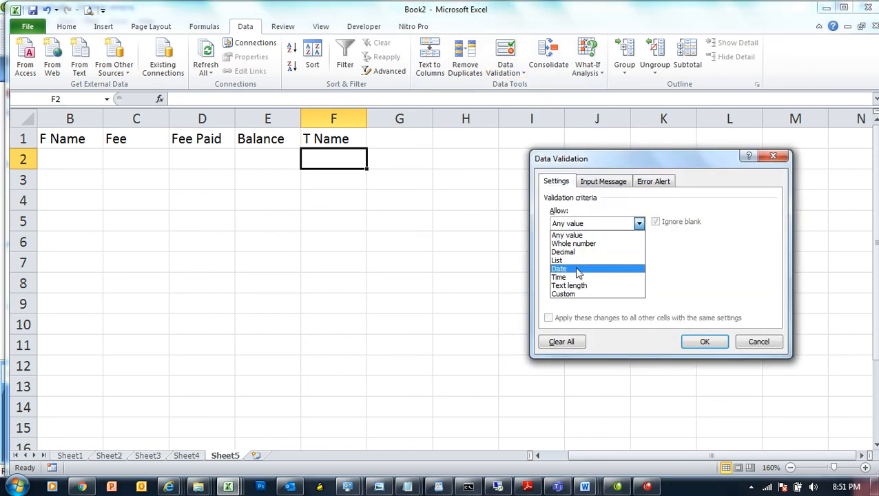
left_click(574, 261)
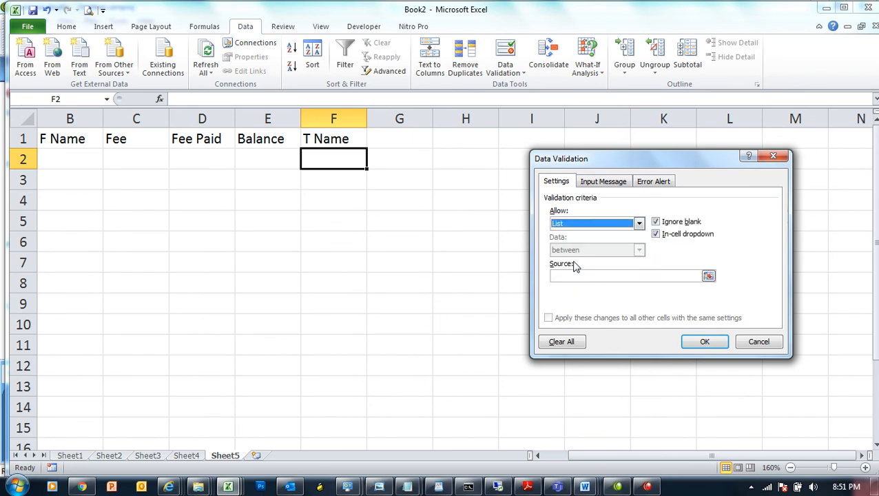
left_click(598, 279)
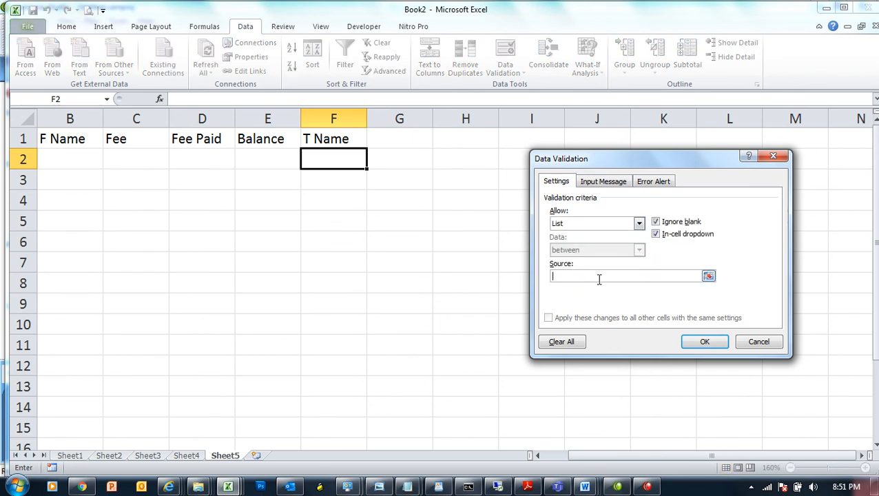
left_click_drag(596, 160, 306, 135)
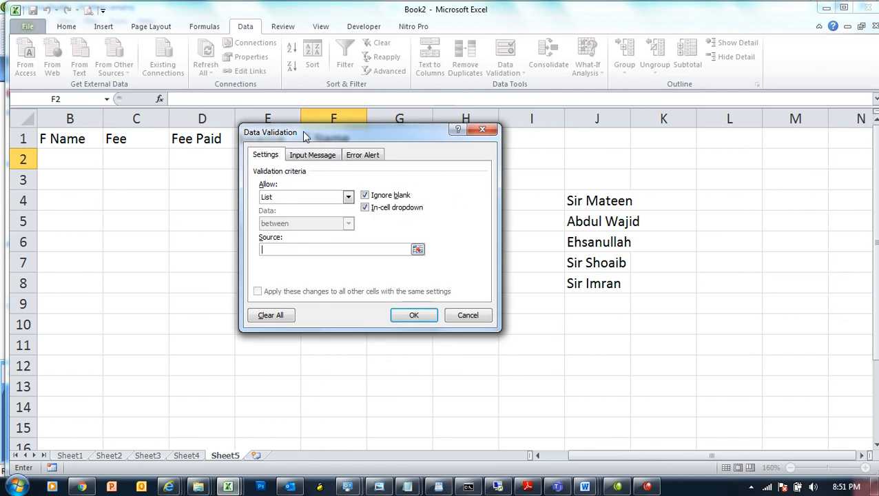
left_click_drag(585, 201, 607, 279)
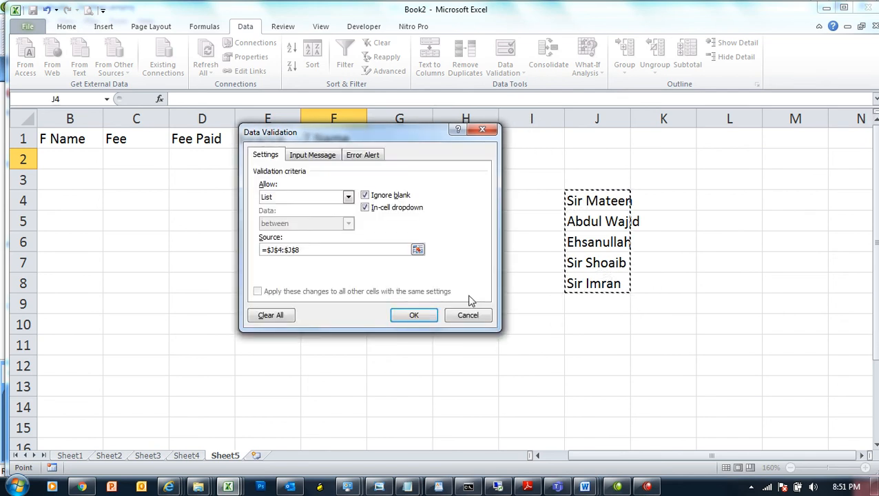
left_click(412, 314)
left_click(83, 162)
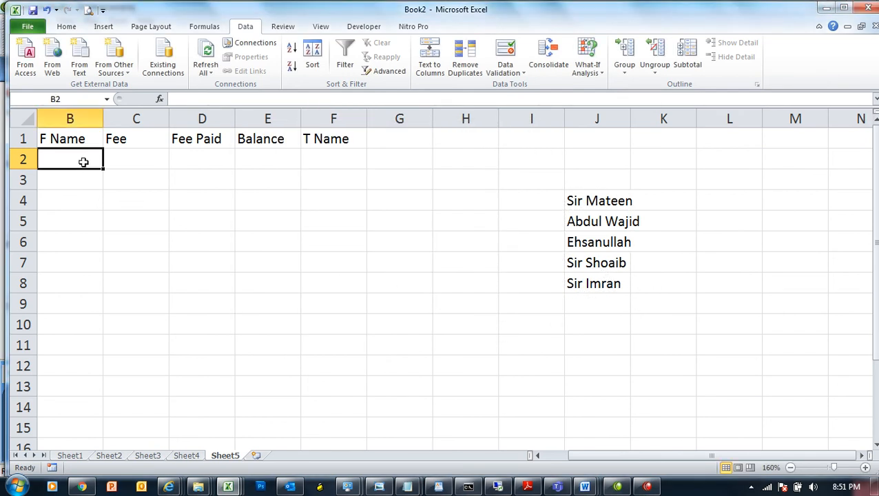
Step: Enter the first student's name and father's name in A2 and B2
key("Left")
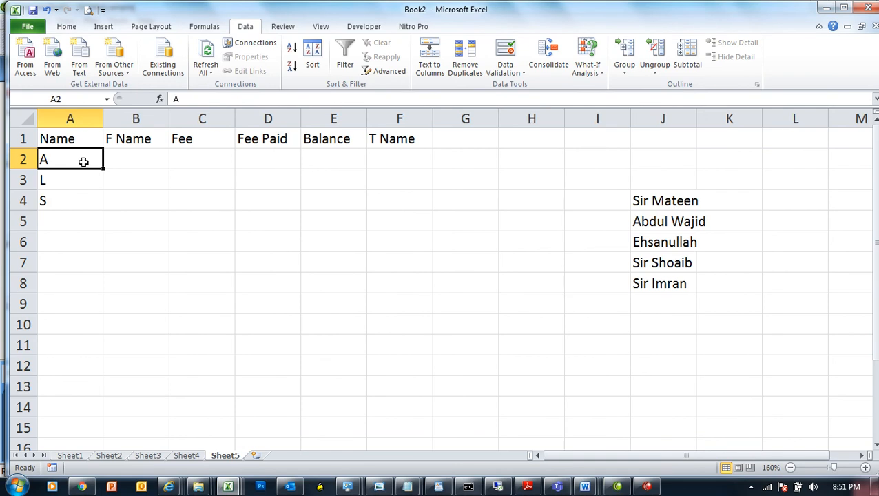
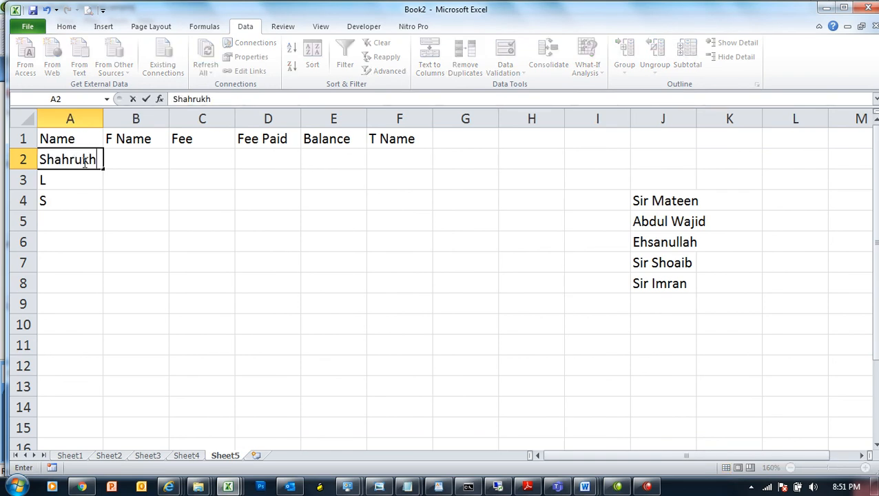
key("Tab")
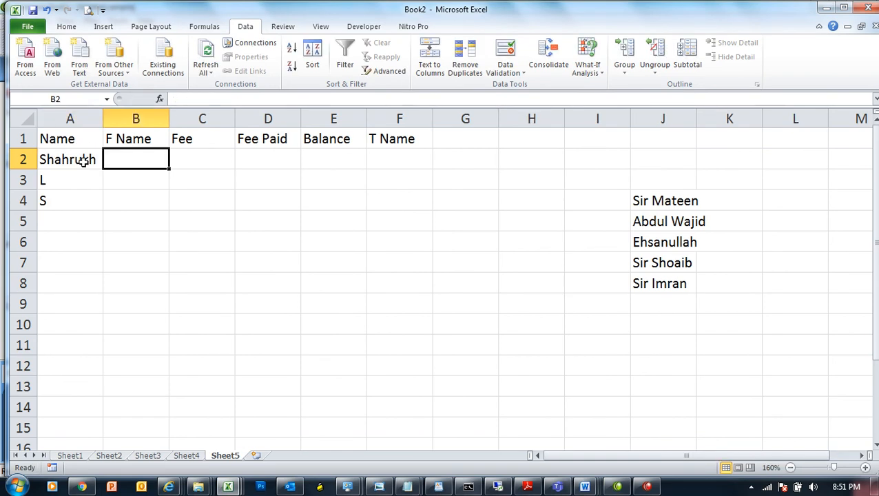
key("Tab")
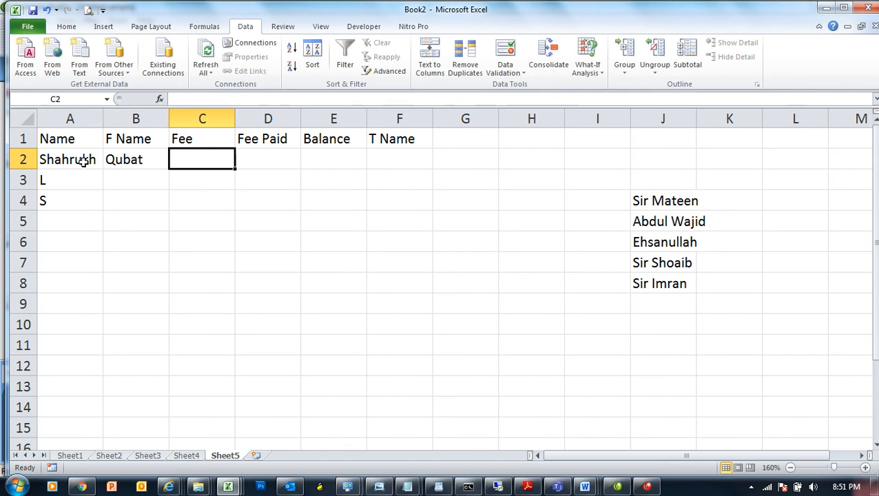
Step: Enter Fee 4000, Fee Paid 2000 and the balance formula =C2-D2 in C2:E2
type("4000")
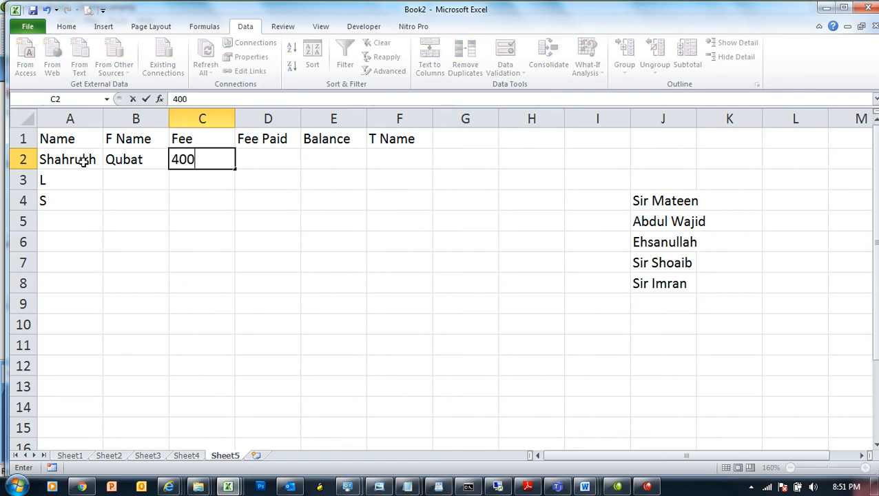
key("Tab")
type("2000")
key("Tab")
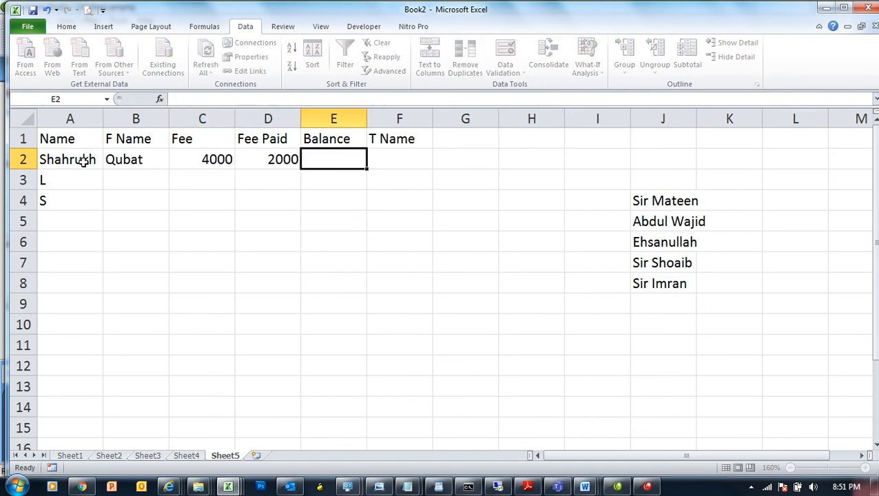
type("=")
key("Left")
key("Left")
type("=")
key("Left")
key("Return")
key("Up")
key("Right")
key("Right")
key("Right")
key("Right")
key("Right")
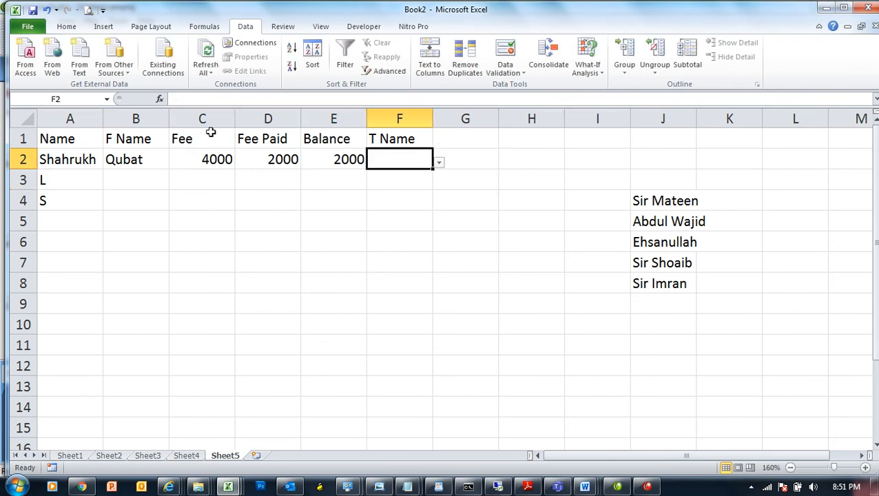
Step: Pick the second teacher for F2, copy it down to F6, and pick the first teacher for F3
left_click(438, 164)
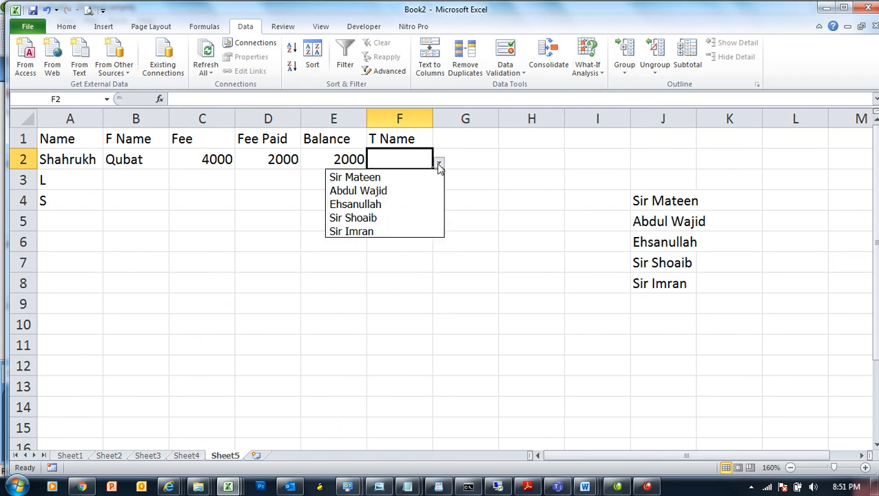
left_click(390, 194)
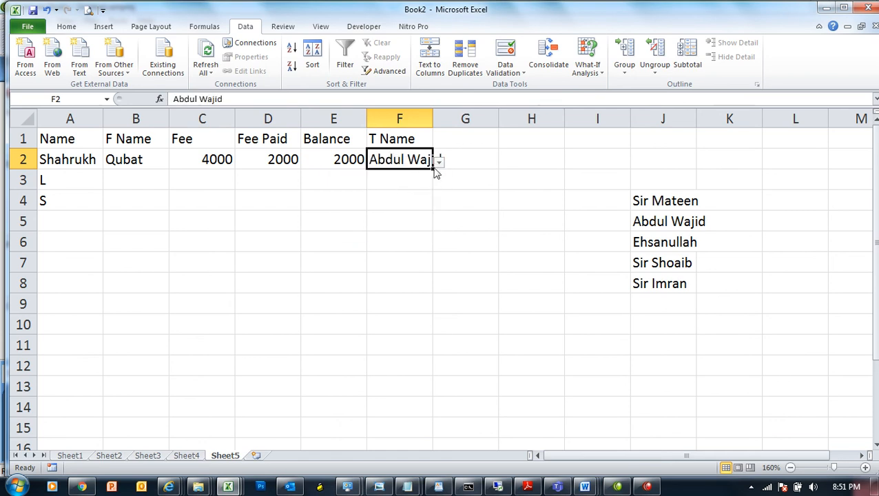
left_click_drag(432, 168, 428, 245)
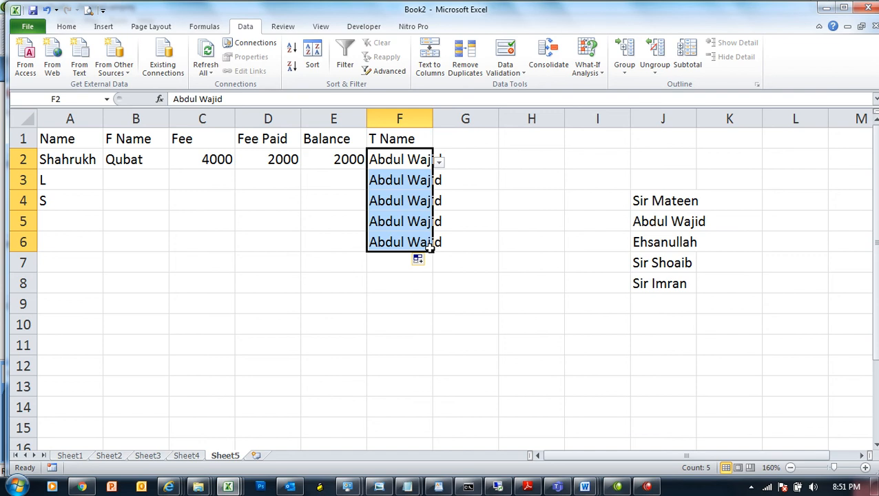
left_click(434, 181)
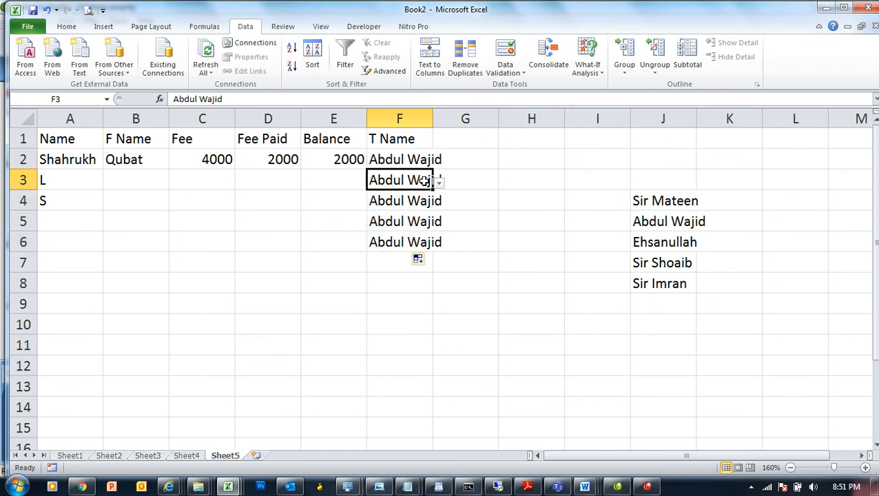
left_click(438, 181)
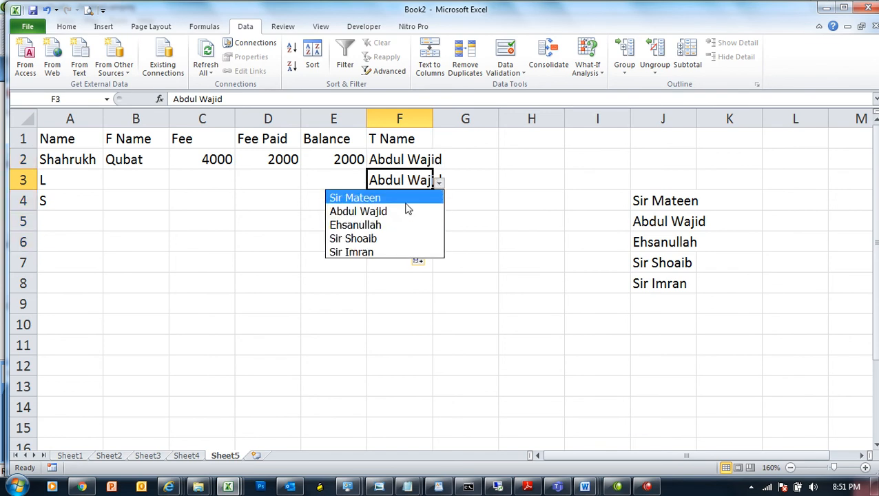
left_click(404, 198)
Step: Enter the second student's name, father's name, fee 5000 and paid 3000, then extend the balance formula to row 6
left_click(75, 180)
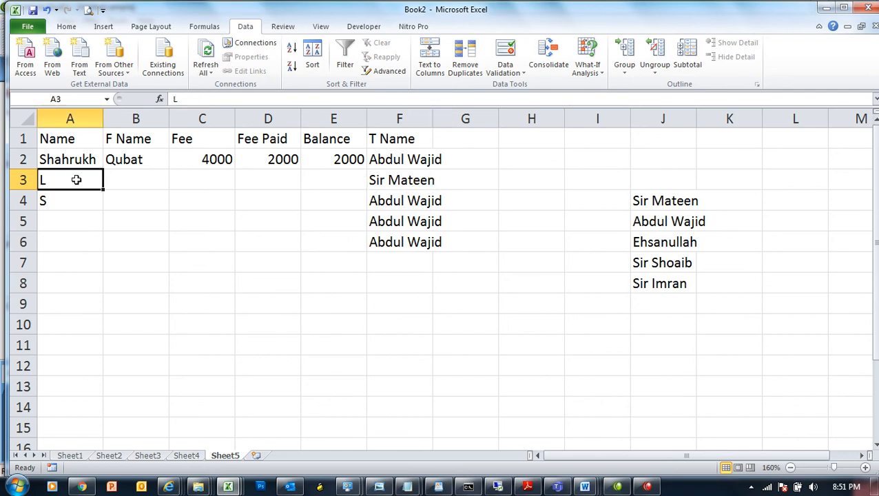
type("khalid")
key("Tab")
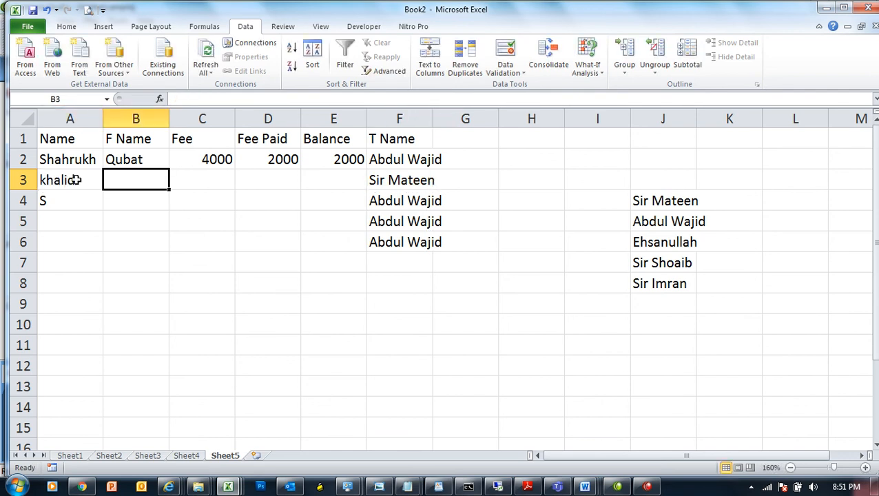
type("Dr Samar")
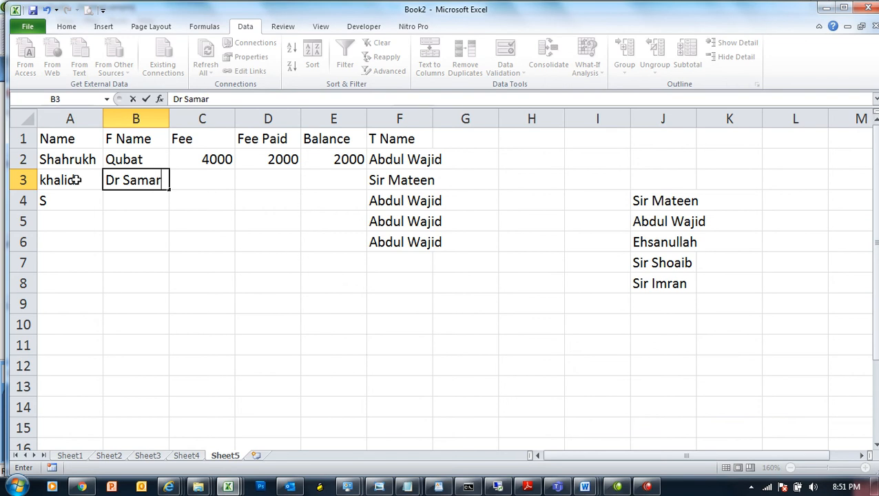
key("Tab")
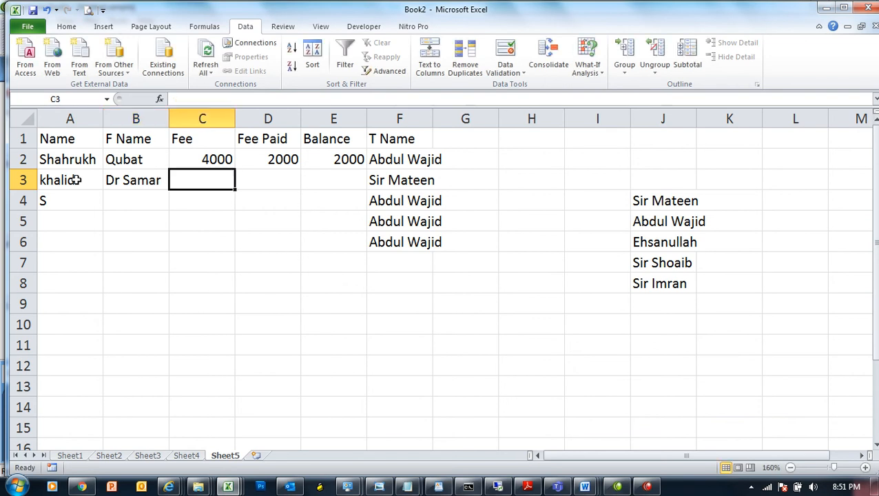
type("5000")
key("Tab")
type("3000")
left_click(334, 159)
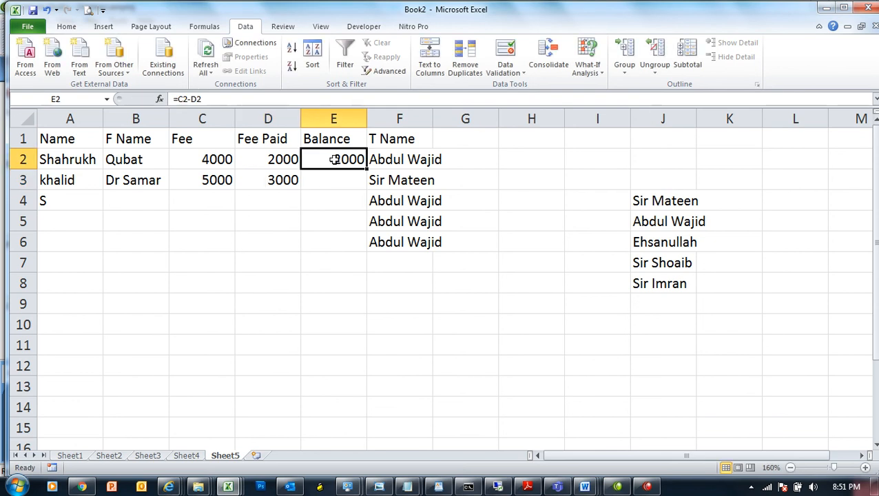
left_click_drag(367, 168, 365, 255)
left_click(406, 180)
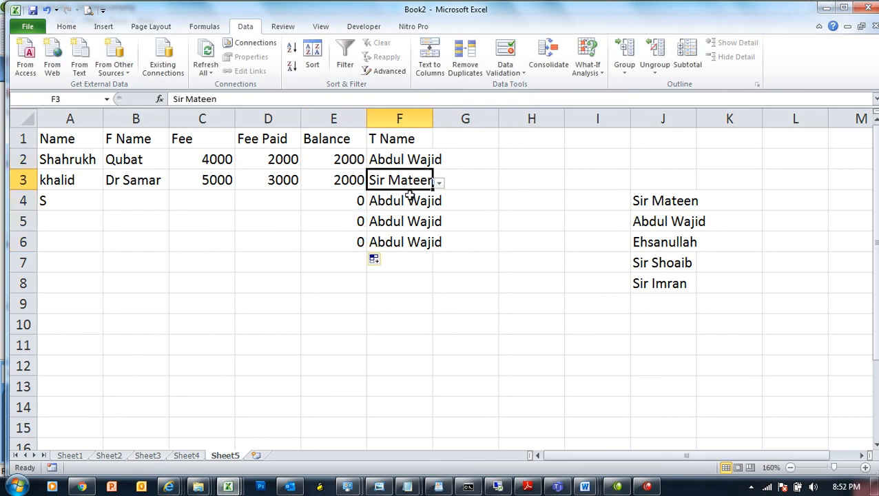
Step: Clear the duplicated teacher names from F4, F5 and F6
left_click(412, 201)
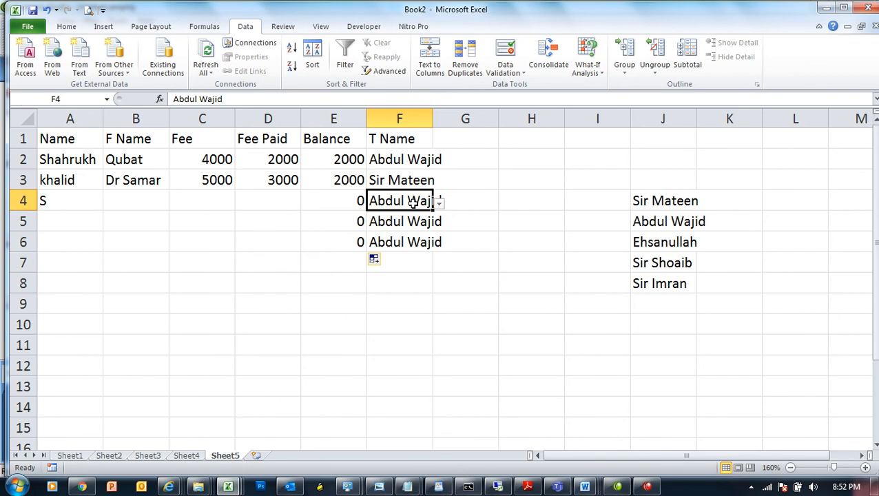
key("Delete")
key("Down")
key("Delete")
key("Down")
key("BackSpace")
Step: Choose a different teacher from the validation dropdown for each of F4, F5 and F6
left_click(413, 201)
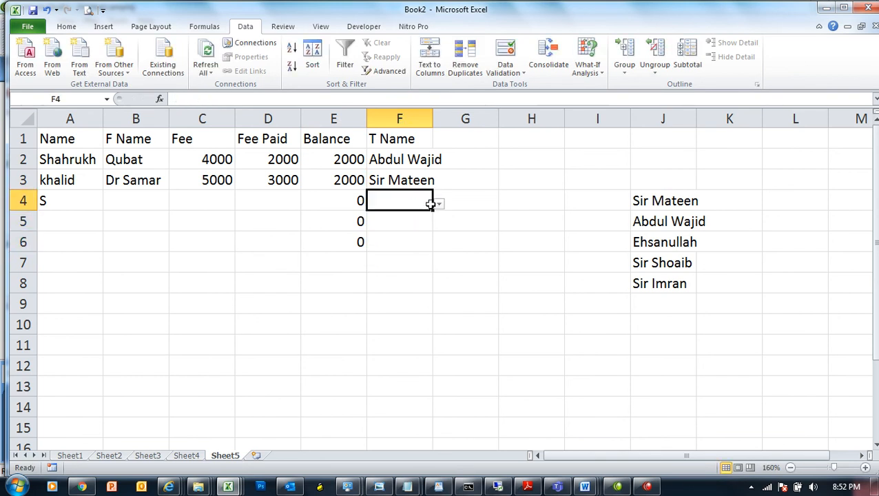
left_click(438, 203)
left_click(414, 245)
left_click(414, 225)
left_click(438, 226)
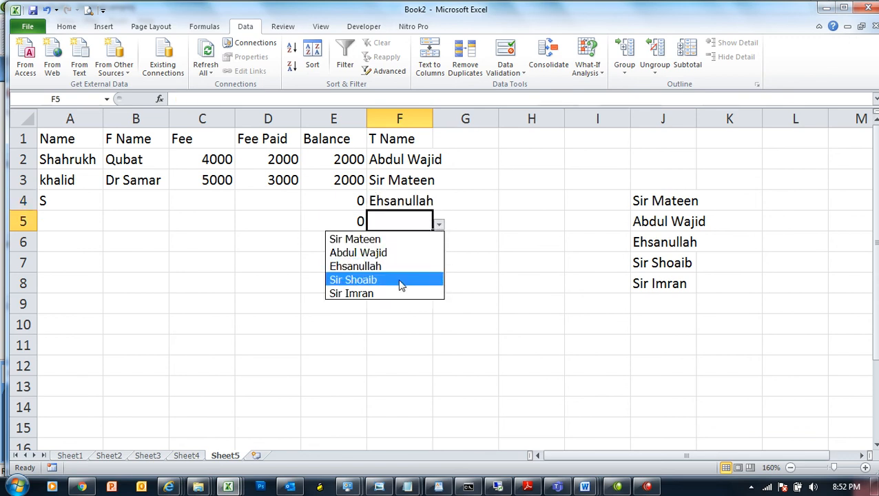
left_click(402, 282)
left_click(408, 241)
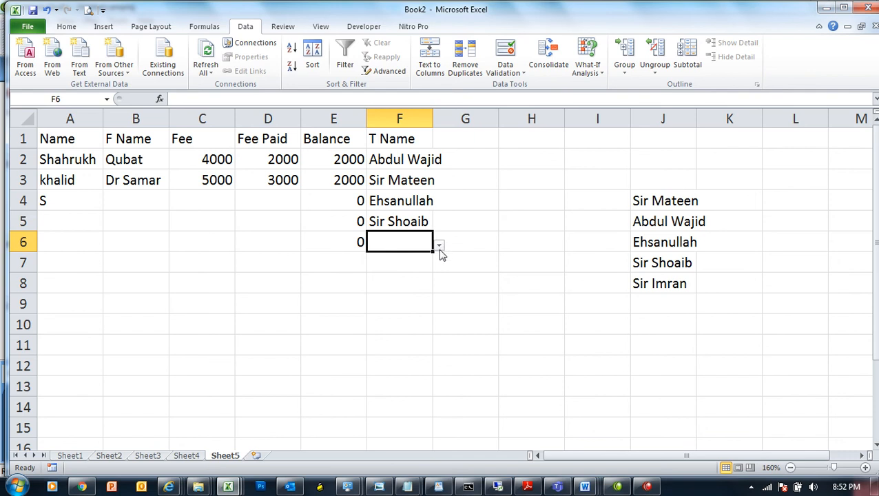
left_click(439, 245)
left_click(381, 314)
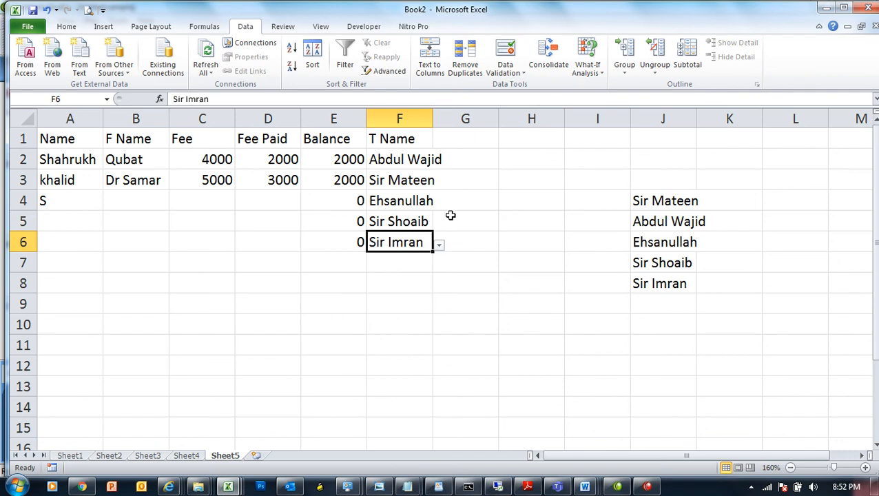
Step: Widen column F and type the heading Courses in G1
left_click_drag(429, 115, 450, 116)
left_click(478, 136)
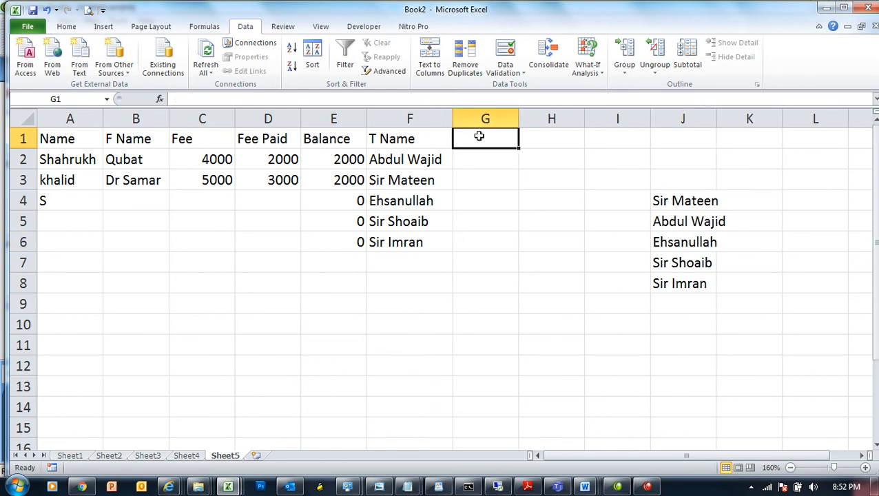
type("Courses")
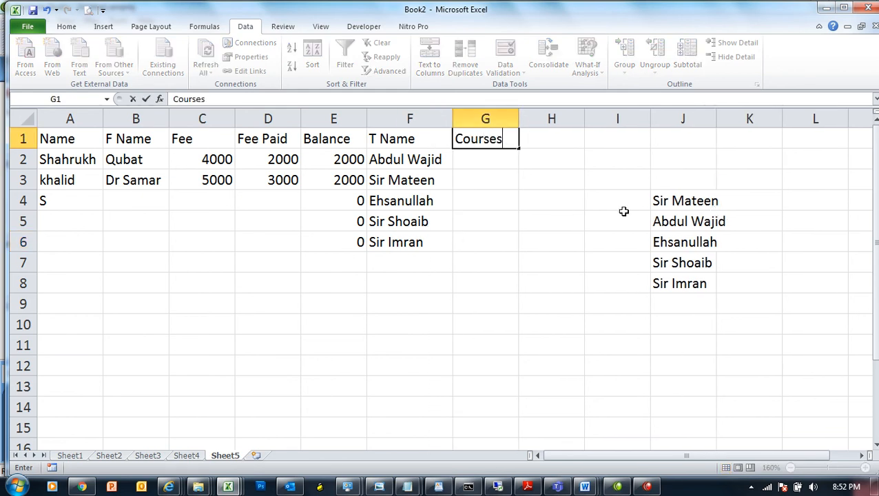
Step: Enter DIT, ADIT, Hardware and Network in H4:H7, correcting the misspelt Network
left_click(564, 207)
type("DIT")
key("Return")
type("aDIT")
key("BackSpace")
key("BackSpace")
key("BackSpace")
key("BackSpace")
type("ADIT")
key("Return")
type("HArd")
type("ENt")
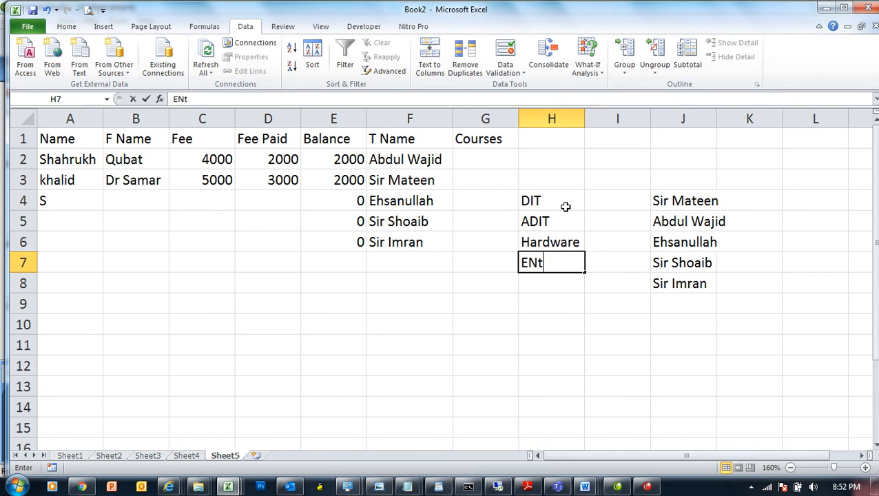
key("BackSpace")
key("BackSpace")
type("Newtor")
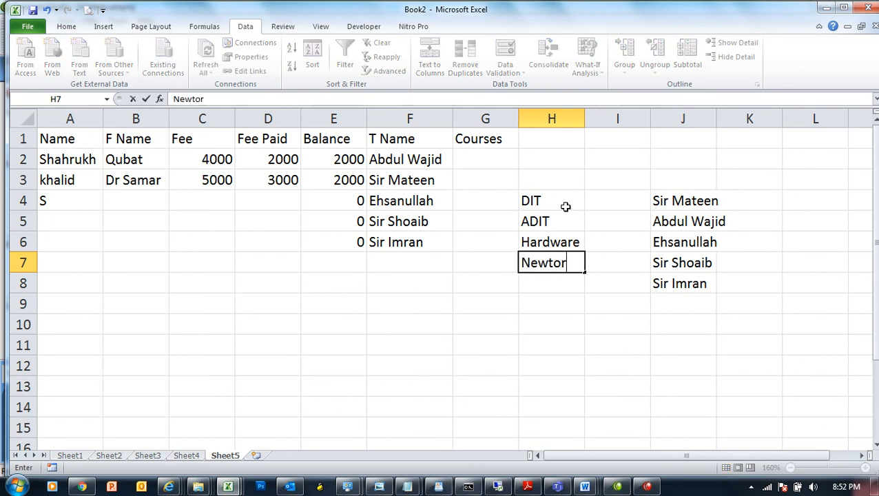
type("k")
key("Return")
type("CC")
key("Up")
type("Network")
key("Return")
Step: Continue the list with CCNA, CCNP, MCP, MCSA, MCSE and B Networking in H8:H13
type("CCNA")
key("Return")
type("CCNP")
key("Return")
type("MCP")
key("Return")
type("MCSA")
key("Return")
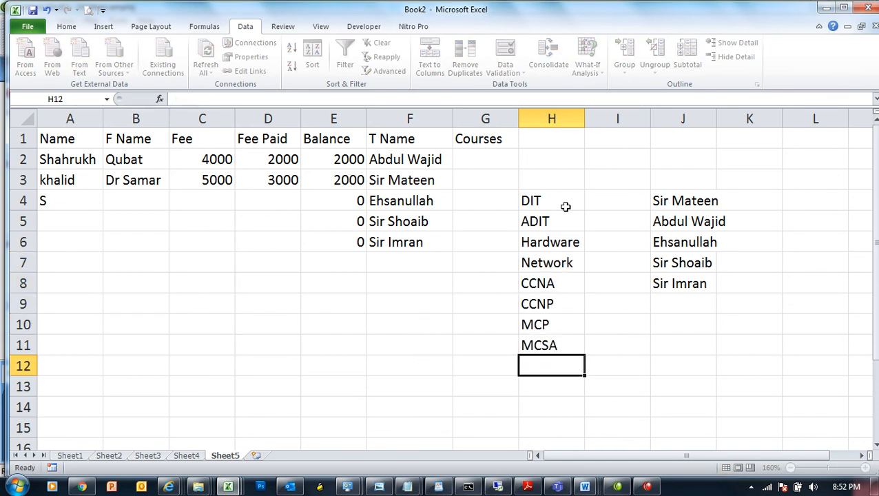
type("MCSE")
key("Return")
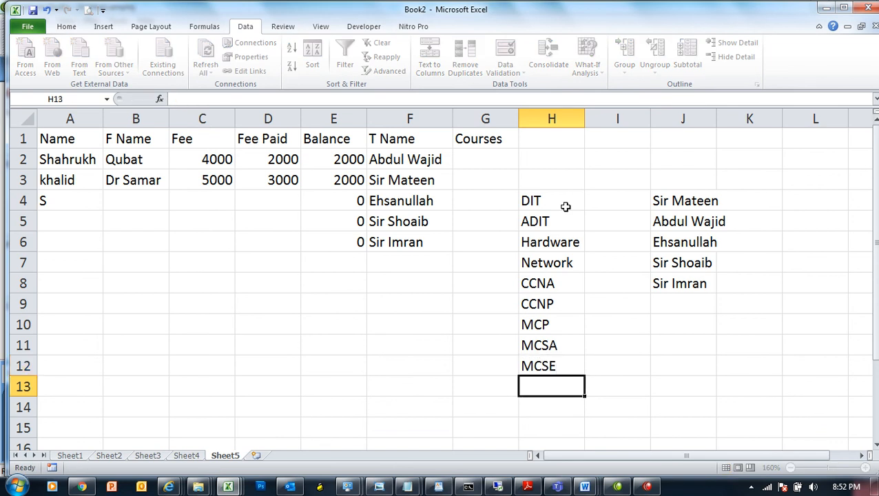
type("H")
key("BackSpace")
key("BackSpace")
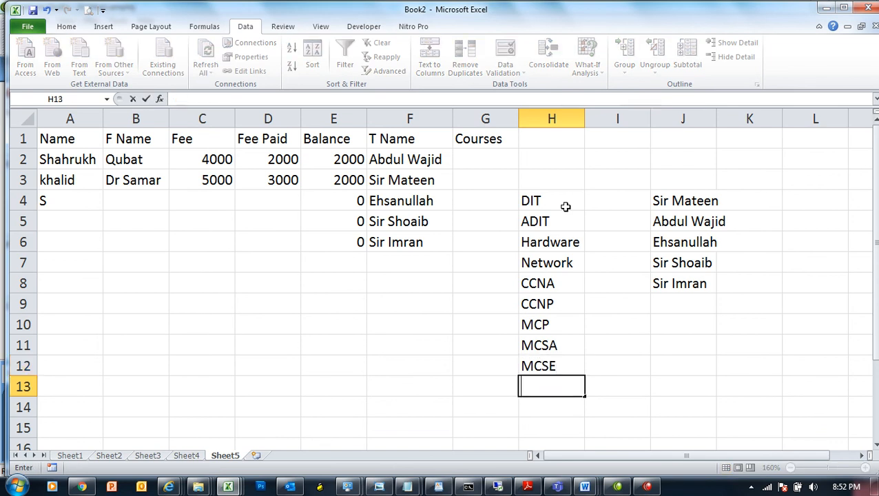
type("B Networking")
key("Return")
left_click(476, 164)
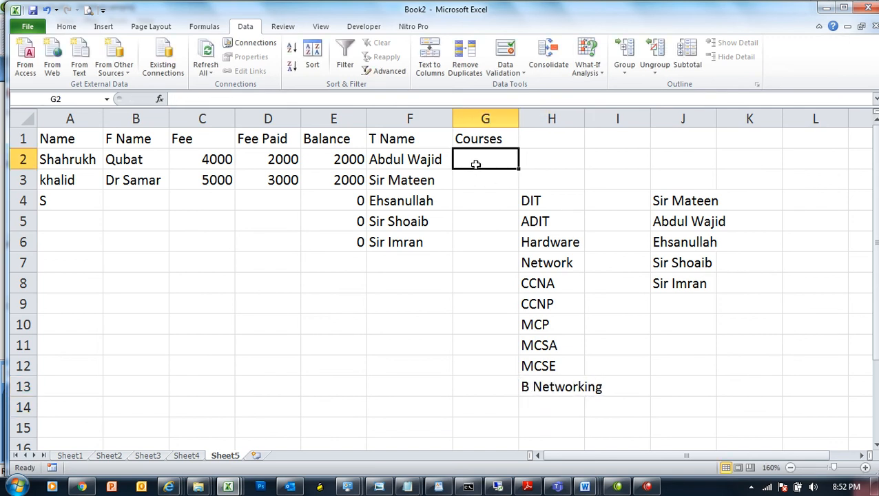
Step: Give G2 a List data validation with source H4:H13
left_click(507, 60)
left_click(300, 197)
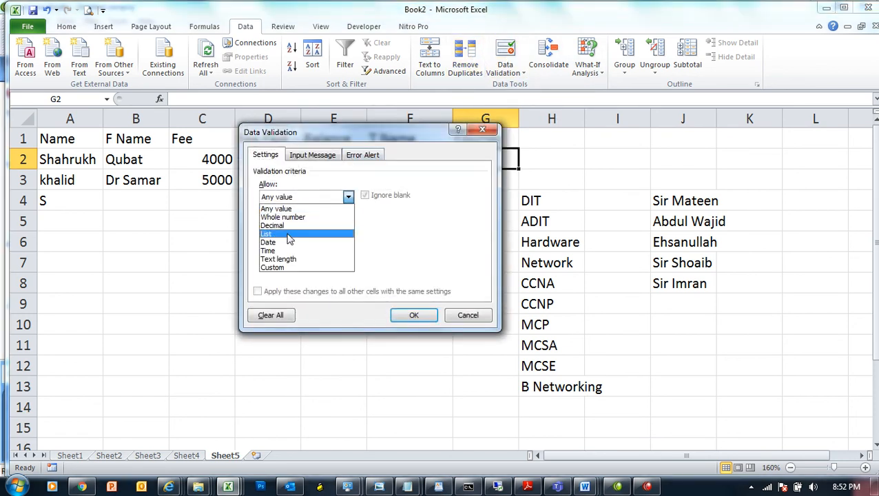
left_click(289, 234)
left_click(365, 254)
left_click_drag(537, 200, 555, 387)
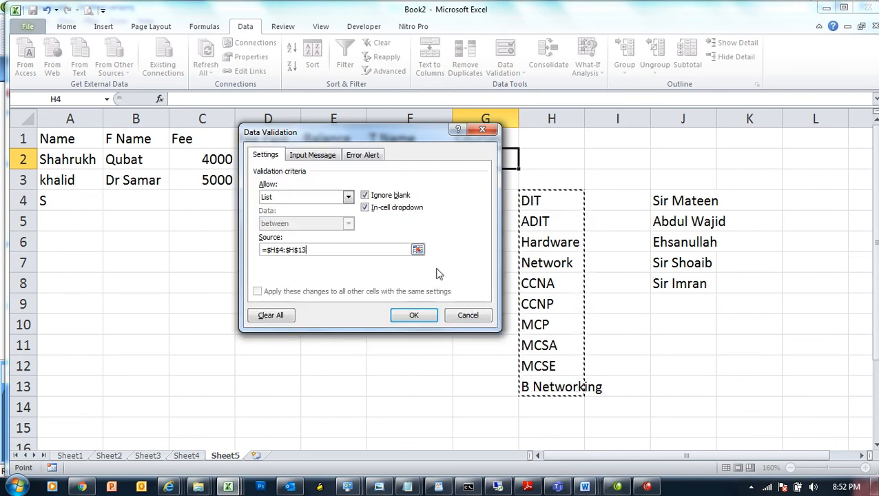
left_click(422, 314)
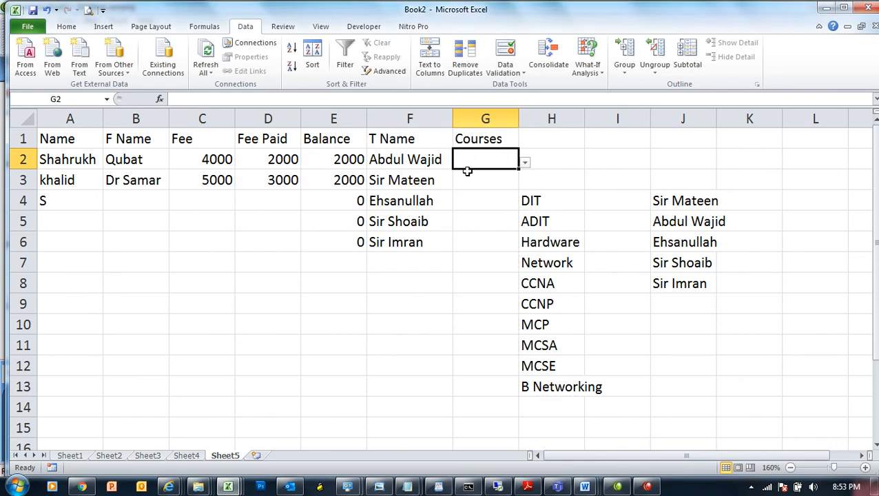
Step: Set G2 to DIT, fill it down to G6, then change G3 and G4 to Network
left_click(525, 163)
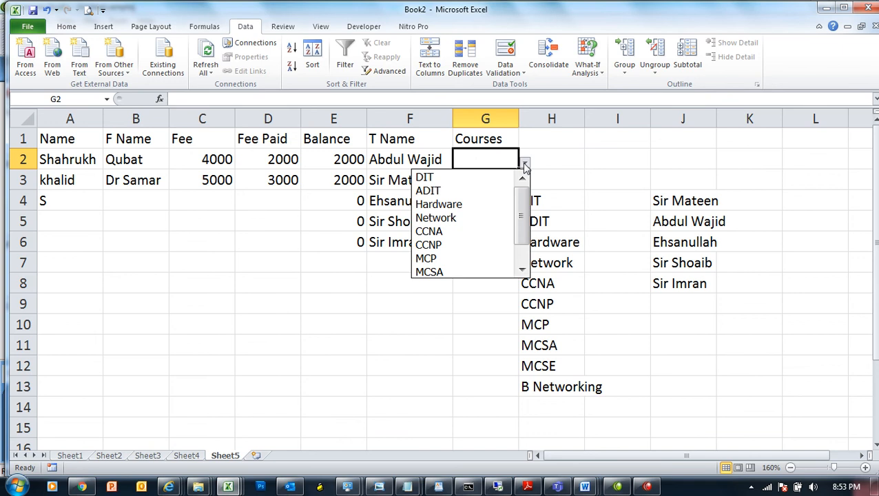
left_click(490, 173)
left_click_drag(519, 168, 502, 248)
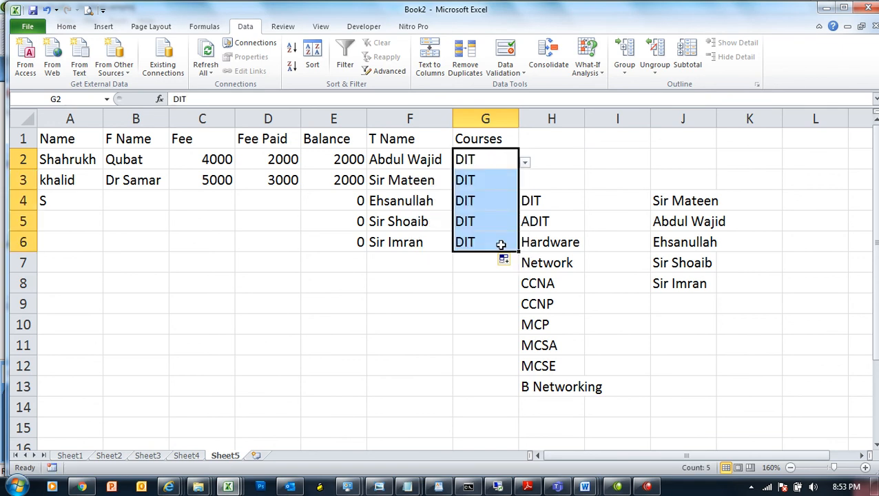
left_click(489, 176)
left_click(525, 183)
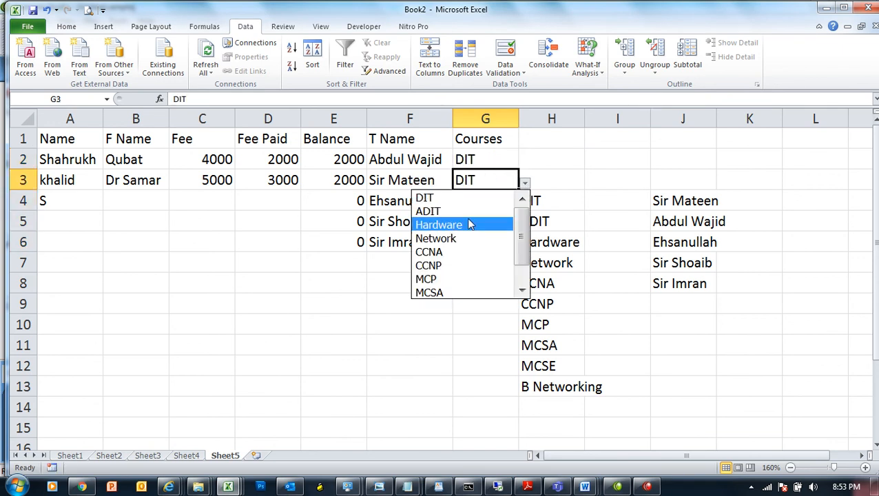
left_click(453, 239)
left_click(485, 200)
left_click(525, 201)
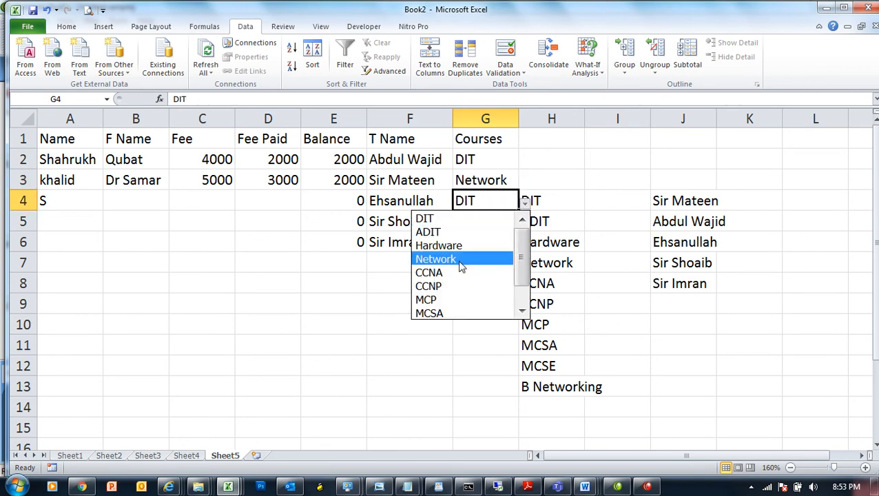
left_click(460, 260)
Step: Delete the course list in H4:H13, leaving G5's dropdown empty, and add a new sheet
left_click_drag(539, 200, 555, 382)
key("Delete")
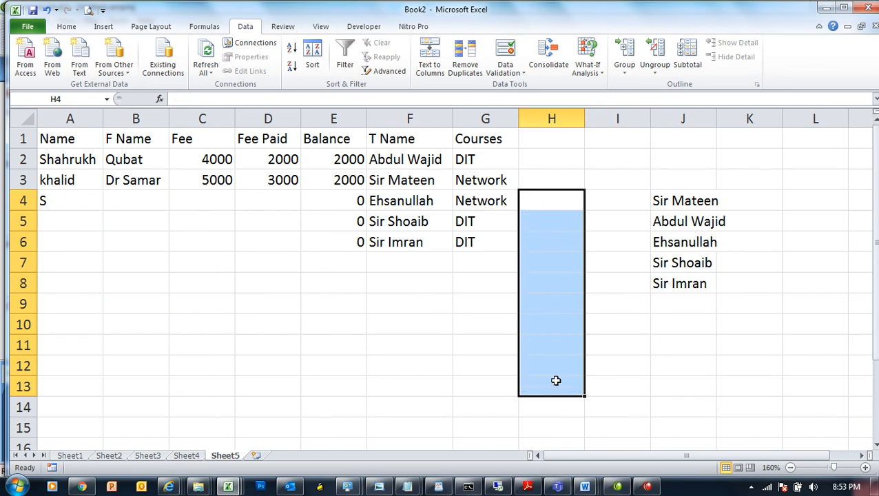
left_click(494, 222)
left_click(524, 225)
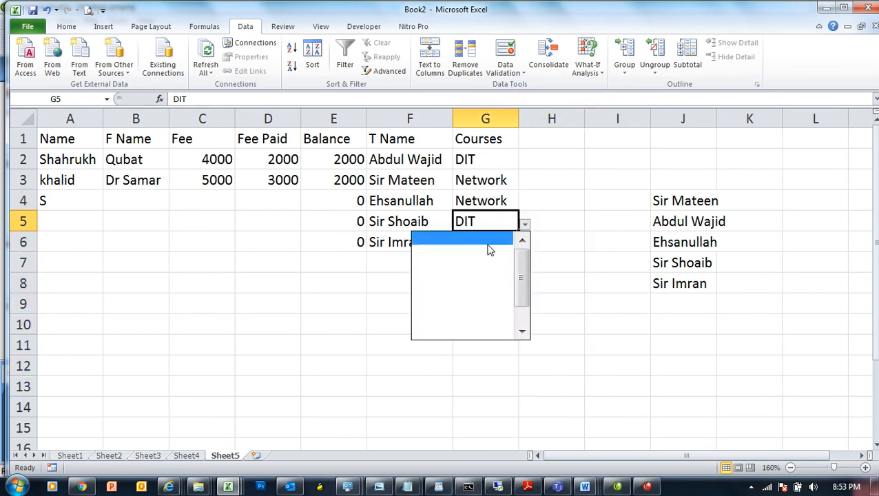
left_click(563, 180)
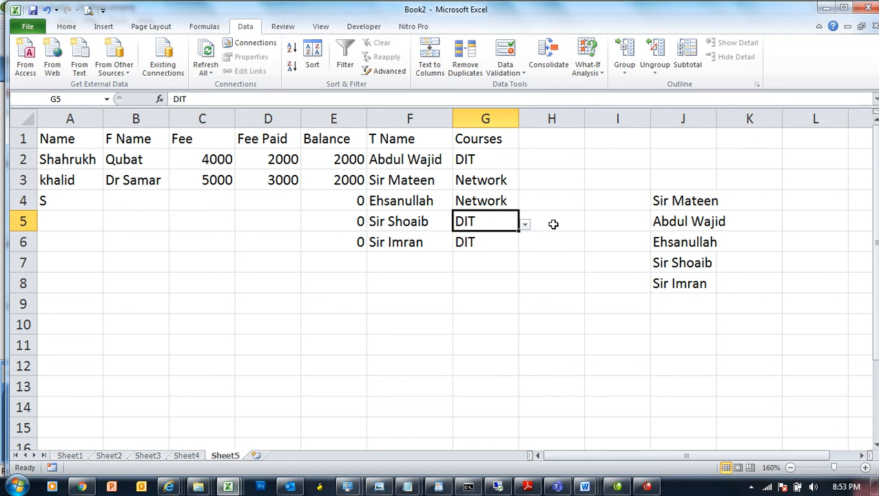
left_click(488, 194)
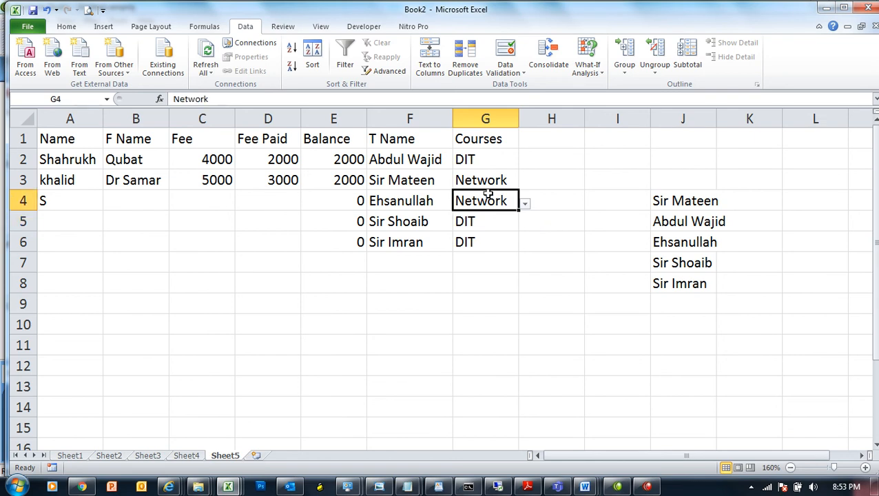
left_click(256, 457)
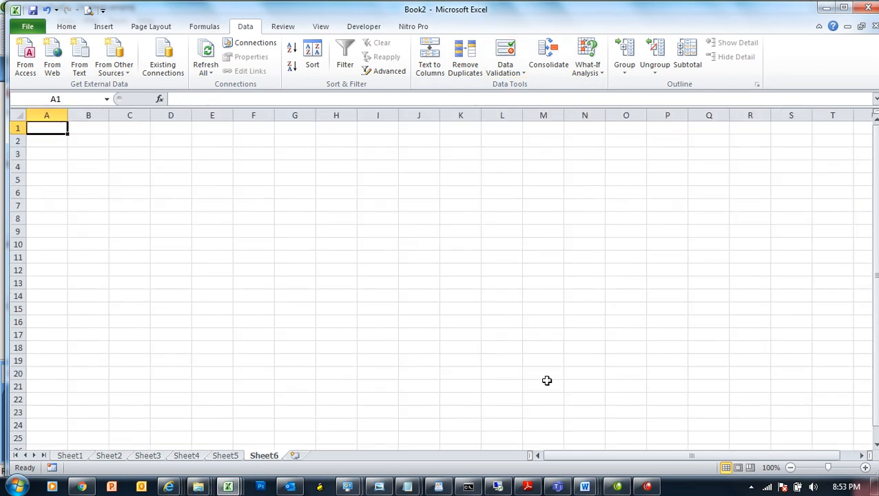
Step: Zoom in on the new sheet and type the heading Date in D2
left_click(837, 469)
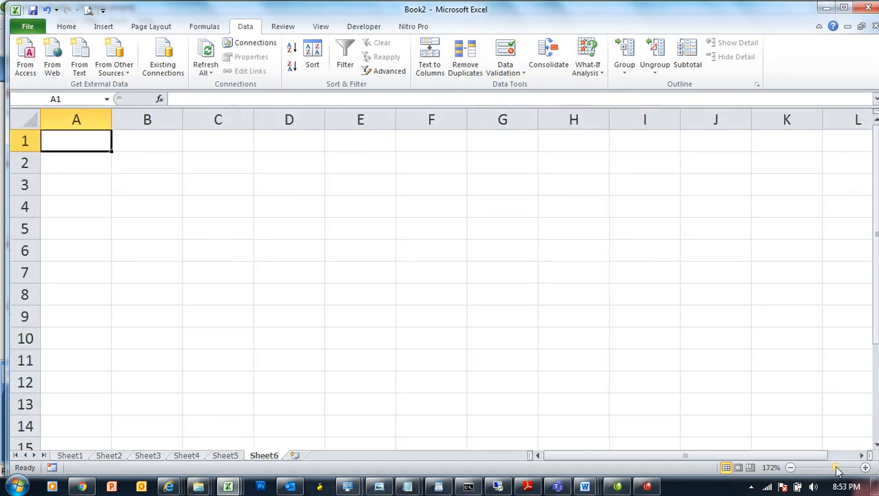
left_click(291, 164)
left_click_drag(291, 163, 318, 386)
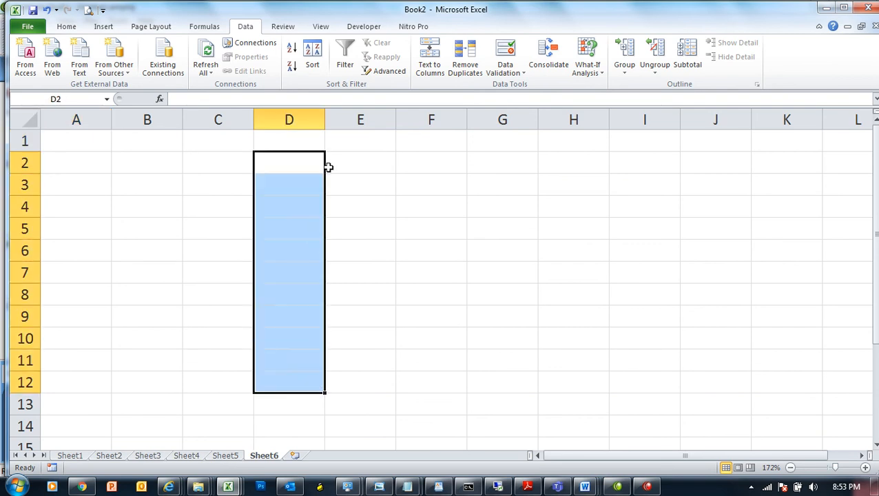
left_click(291, 172)
type("DAte")
key("Return")
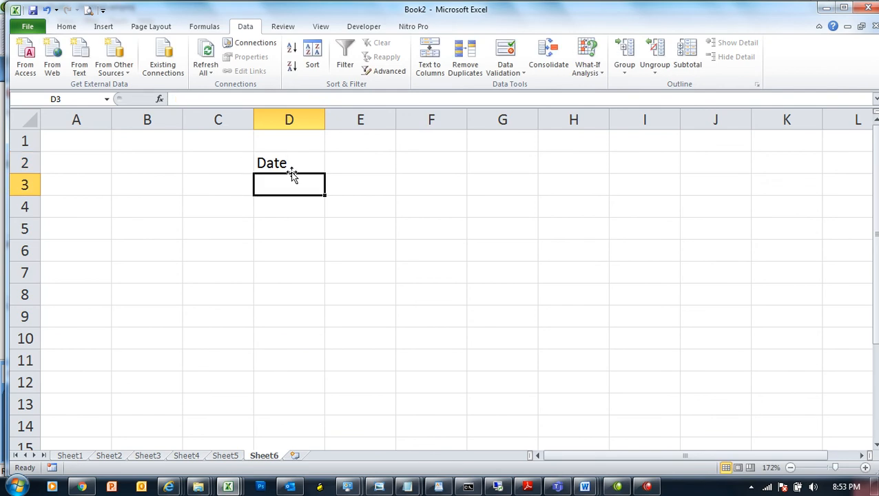
Step: Allow only dates between 1/1/2020 and 10/10/2020 in D3:D13
left_click_drag(290, 190, 290, 406)
left_click(505, 51)
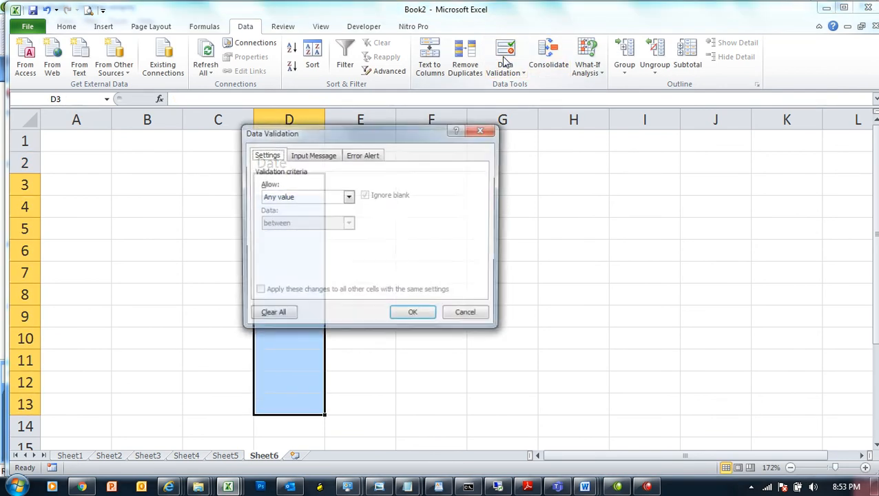
left_click(308, 198)
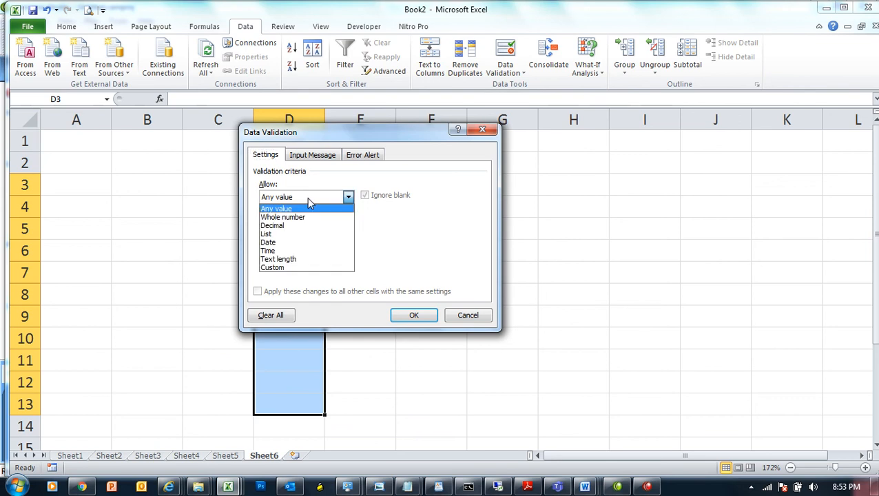
left_click(290, 244)
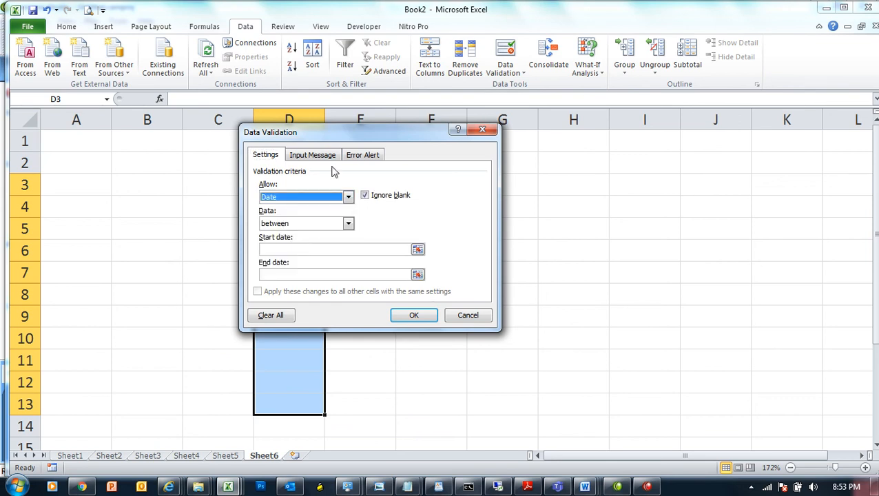
left_click_drag(353, 132, 511, 165)
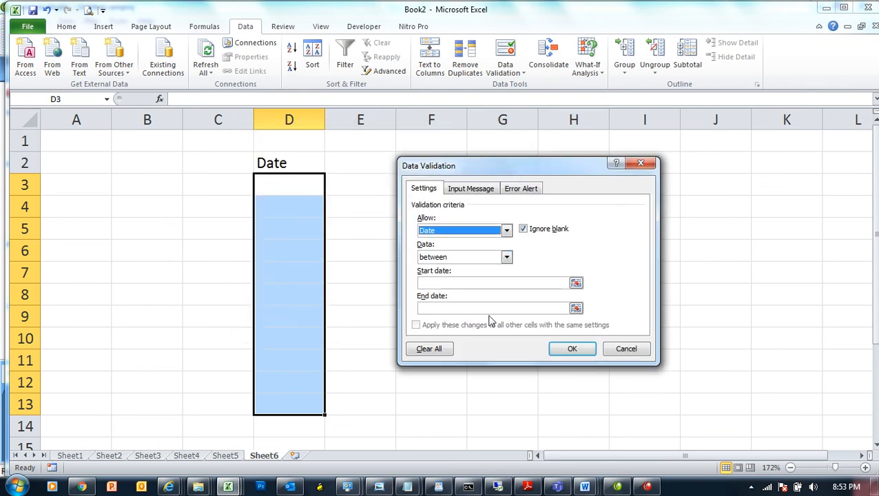
left_click(484, 281)
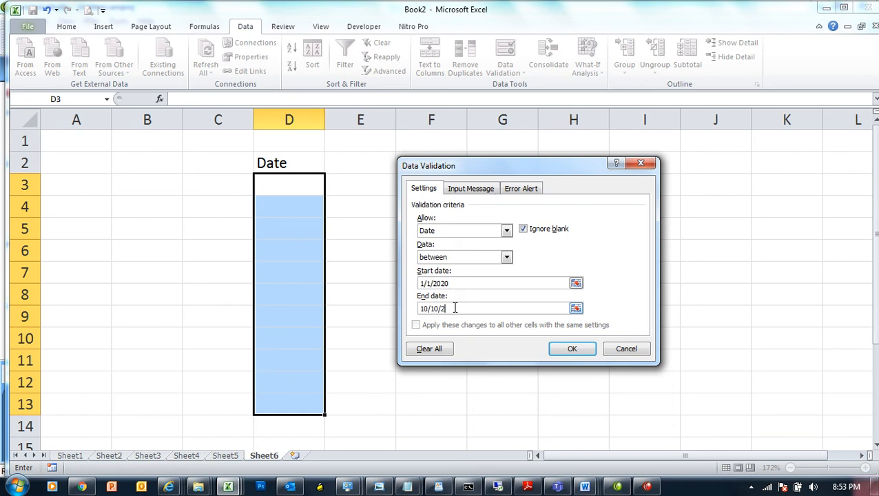
left_click(572, 348)
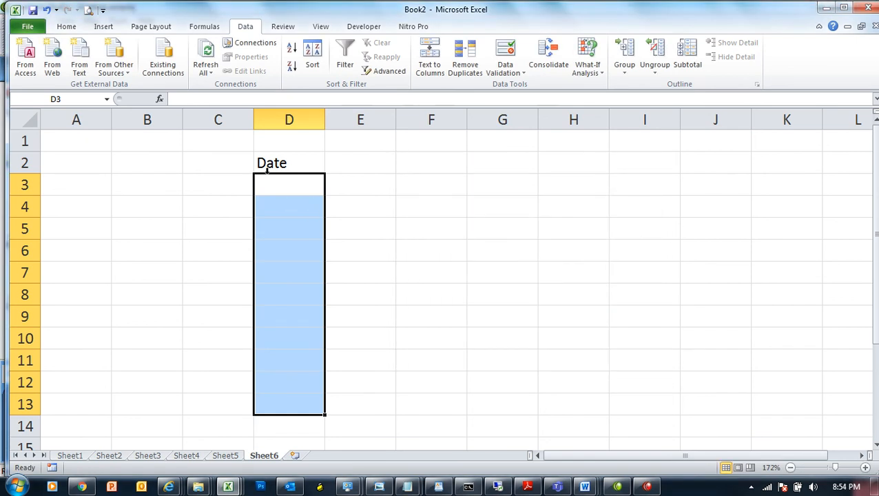
Step: Apply All Borders to D3:D13 and enter 1/1/2020, 10/10/2020, 2/3/2020 and 2/12/2020 in D3:D6
left_click(66, 27)
left_click(176, 67)
left_click(289, 191)
type("1/")
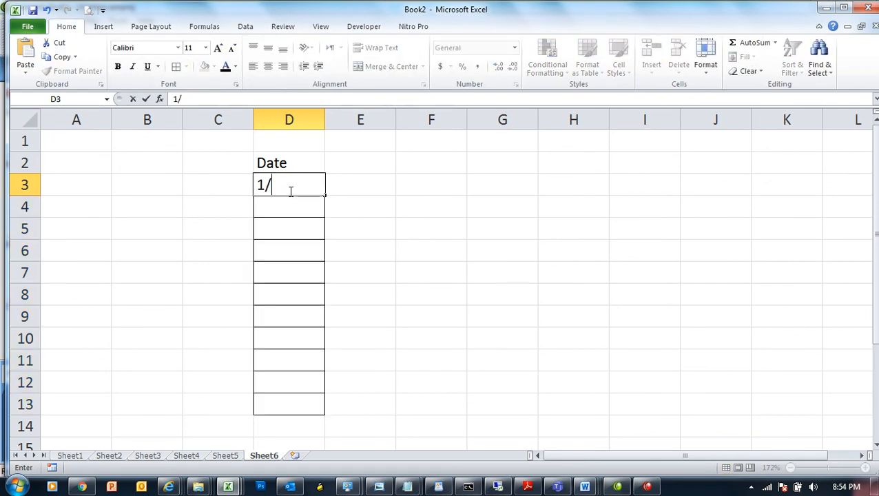
type("1/2020")
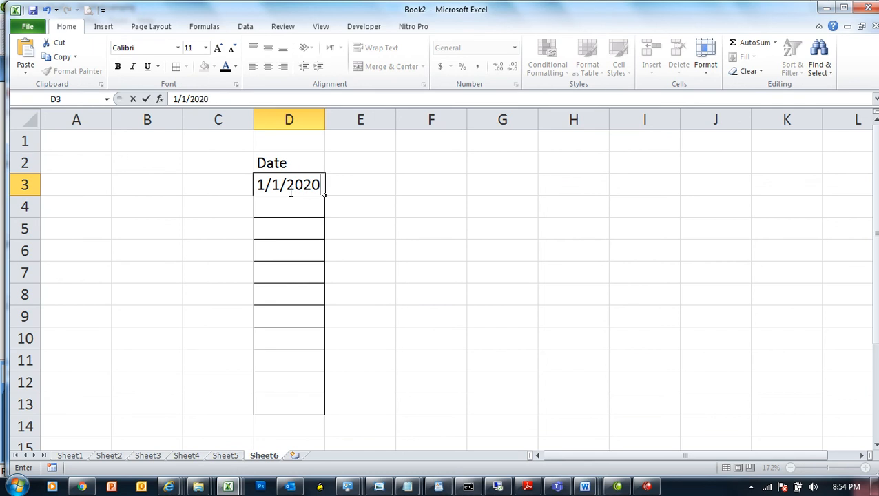
key("Return")
type("10")
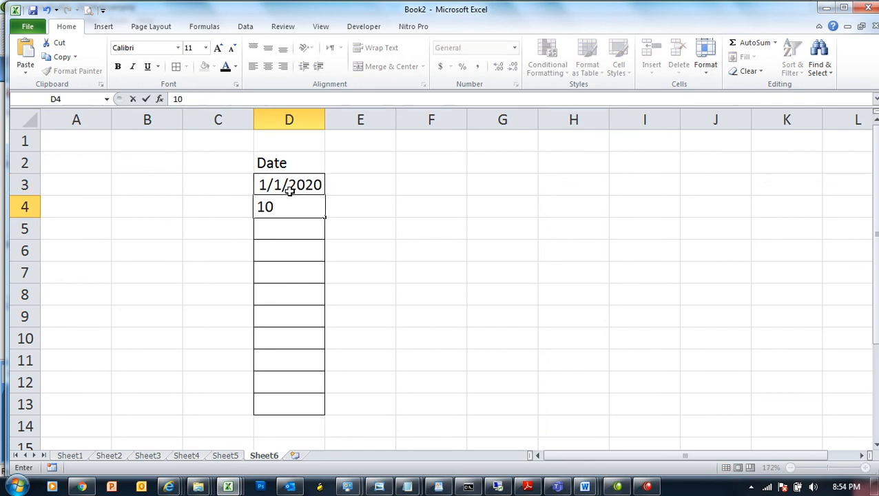
type("/10/2020")
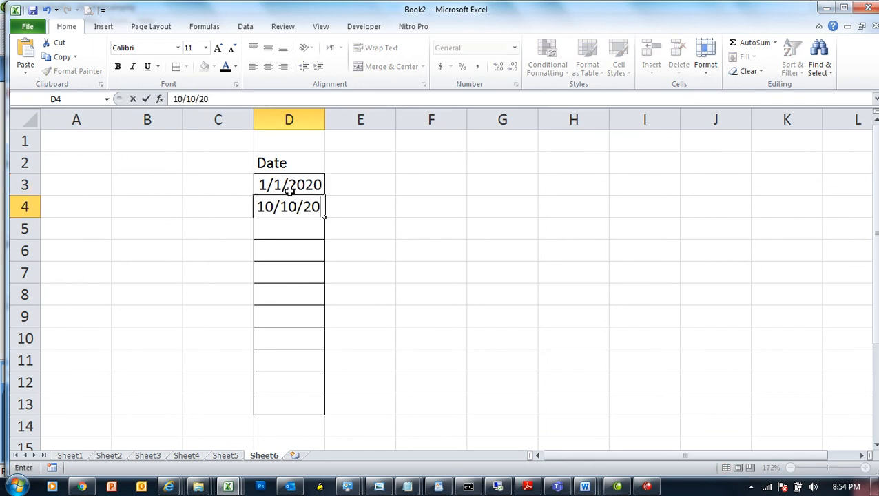
key("Return")
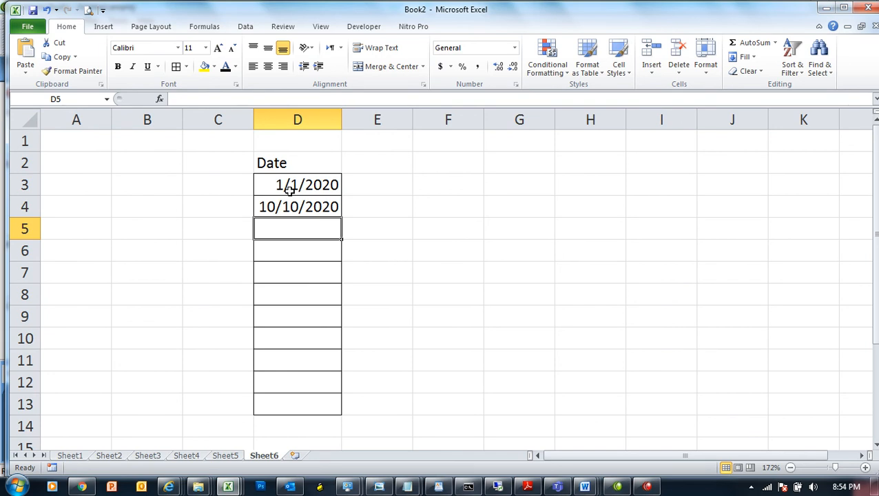
type("2/3/2020")
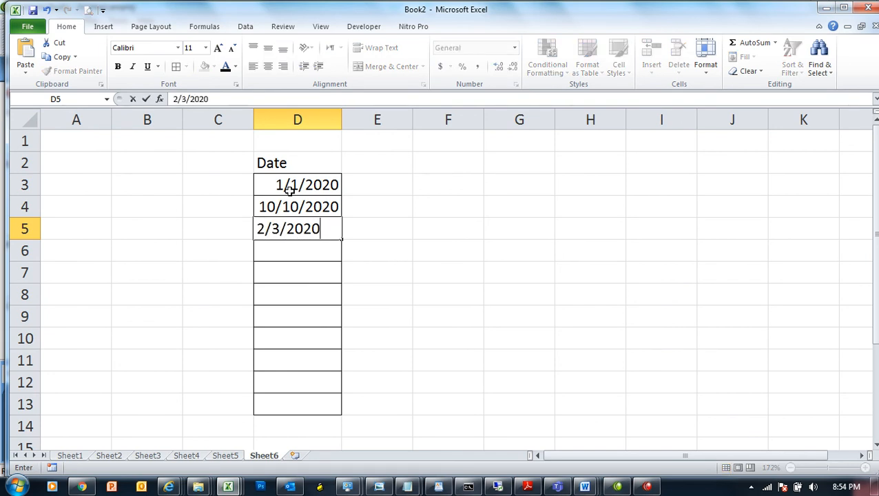
key("Return")
type("2/12/2020")
key("Return")
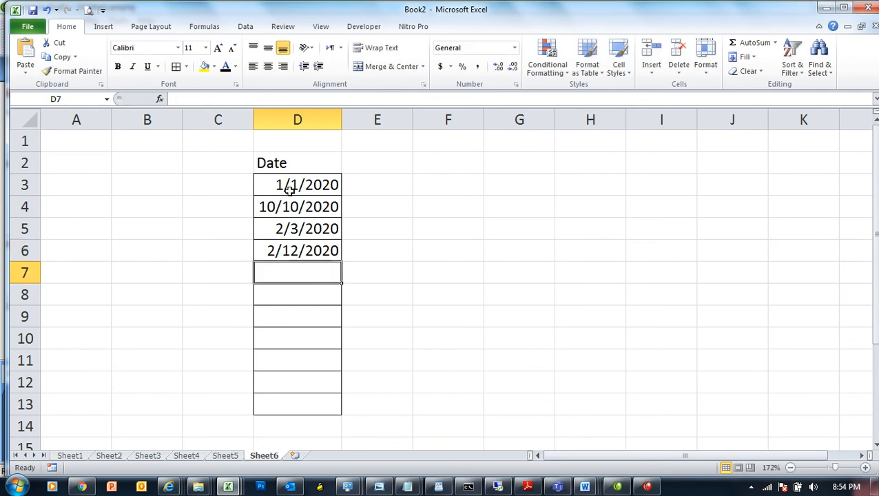
Step: Try entering 12/2/2020 in D7 and cancel the validation error
type("12")
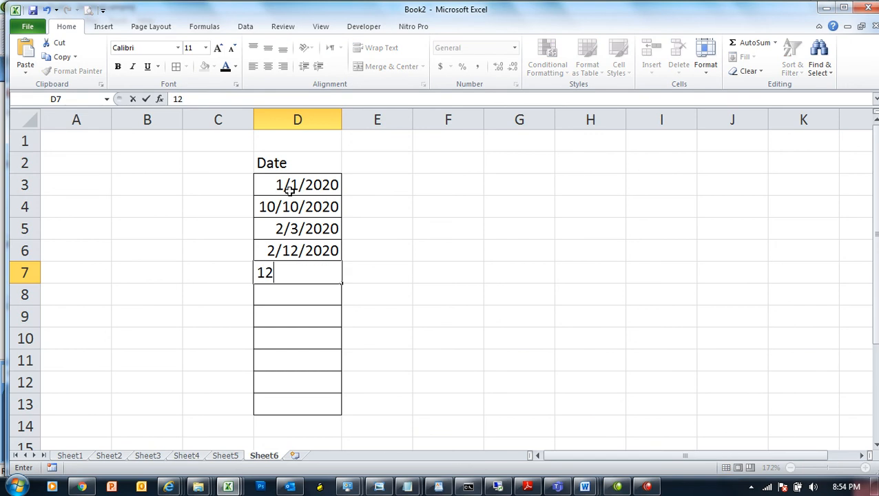
type("/2/2020")
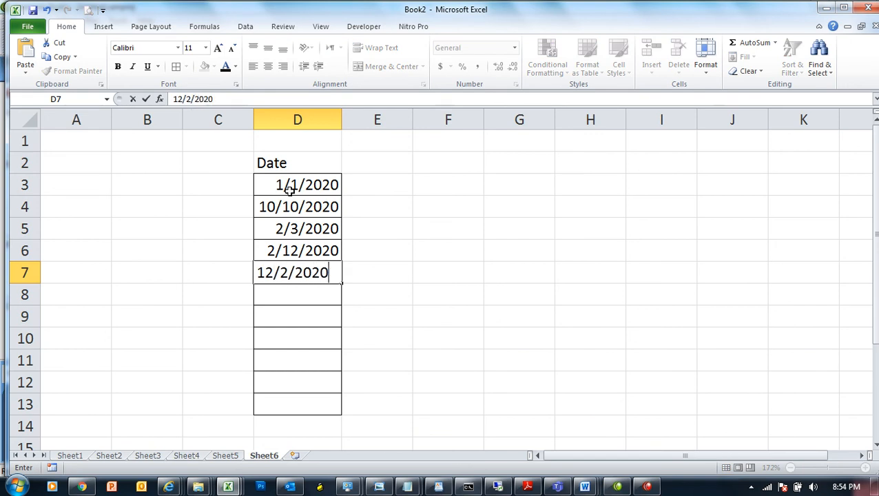
key("Return")
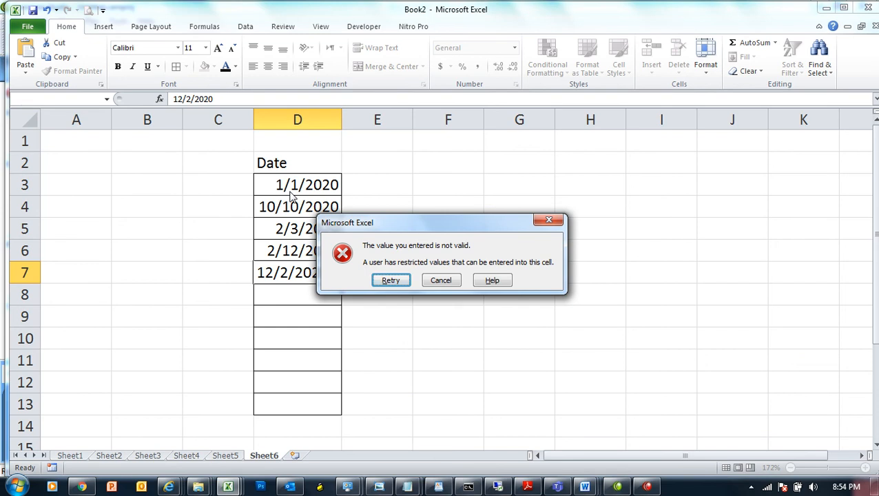
left_click_drag(445, 228, 498, 219)
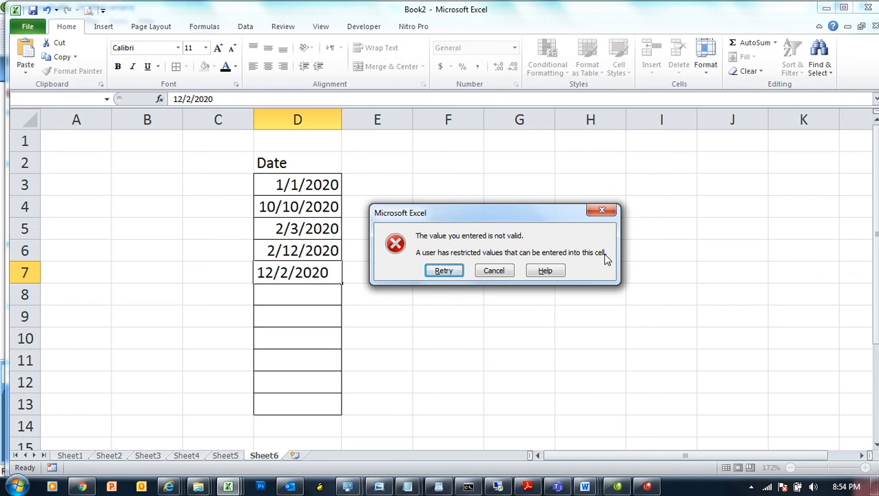
left_click(490, 270)
left_click(444, 242)
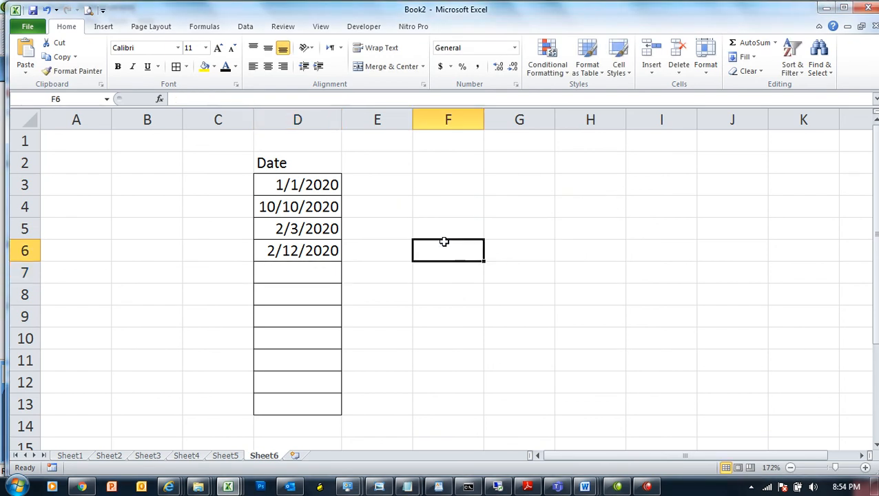
Step: Add a new sheet at 160% zoom and fill A1:A15 with 10 to 150 in steps of 10
left_click(103, 27)
left_click(152, 27)
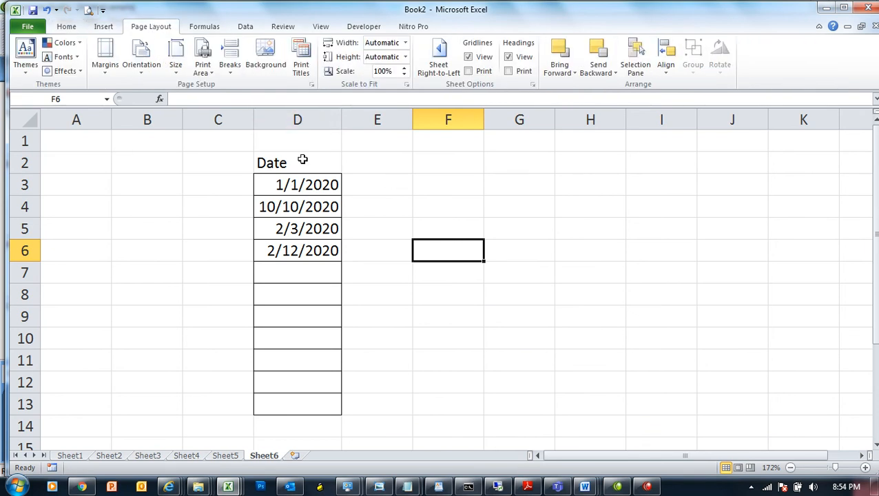
left_click(294, 456)
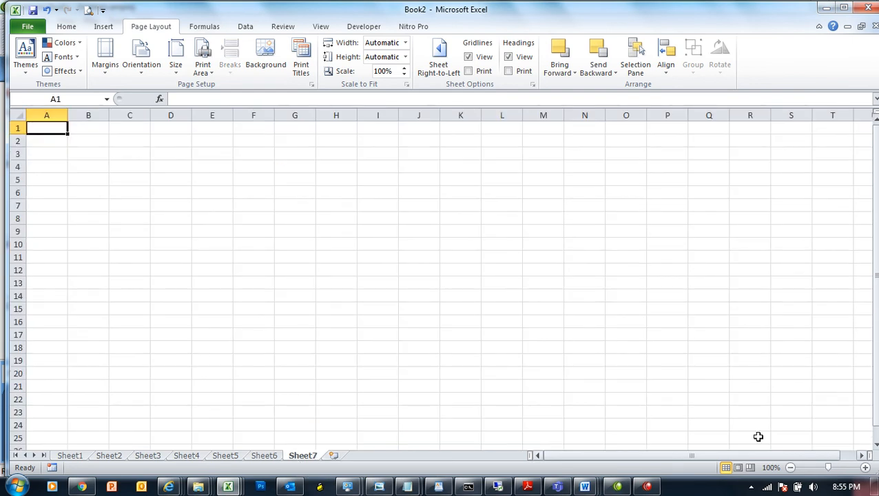
left_click(835, 468)
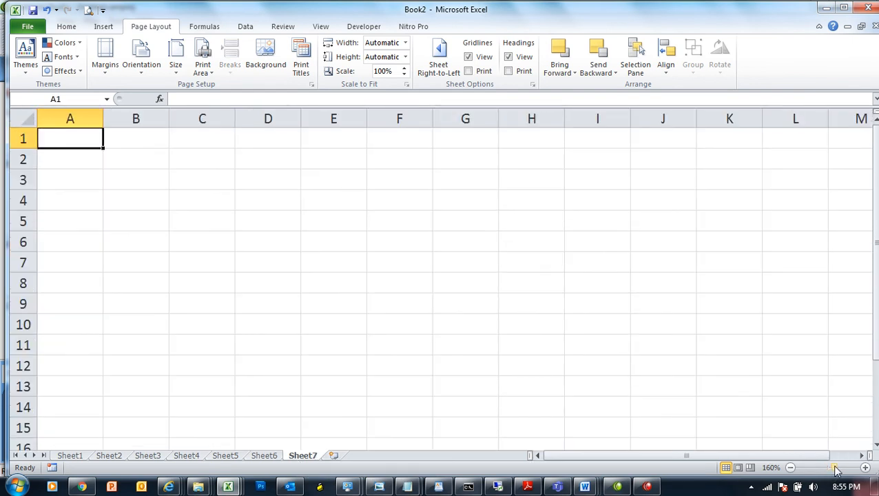
type("10")
key("Return")
type("20")
key("Return")
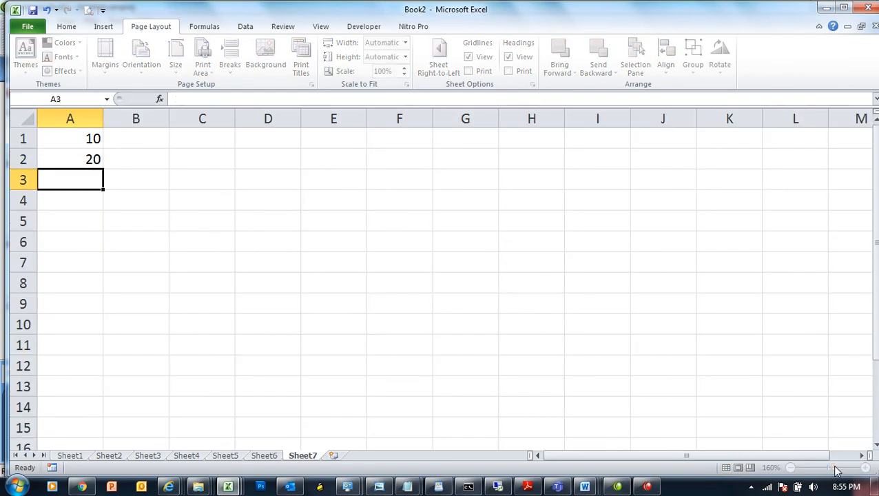
left_click_drag(91, 148, 92, 430)
Step: Restrict column A to whole numbers between 50 and 100
left_click(245, 27)
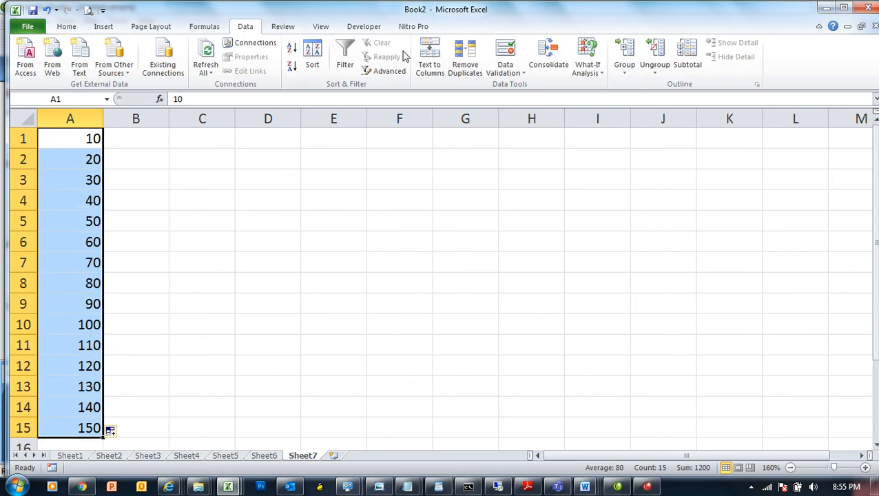
left_click(506, 50)
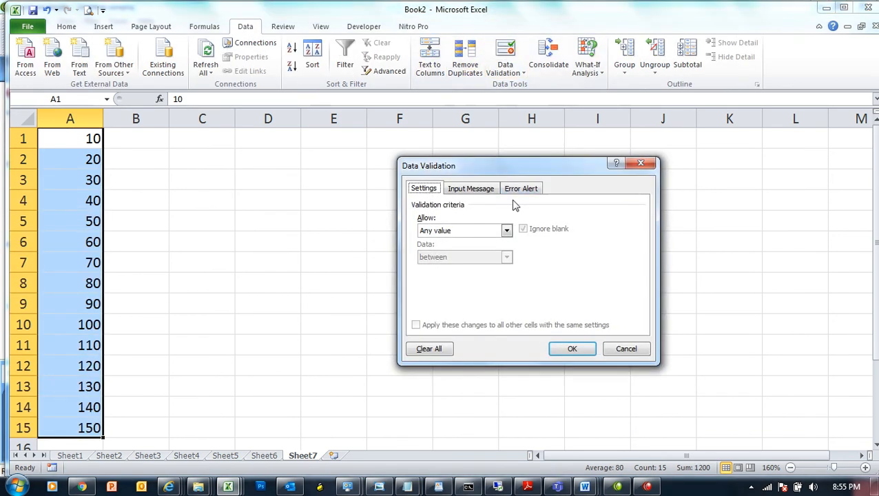
left_click(462, 233)
left_click(463, 250)
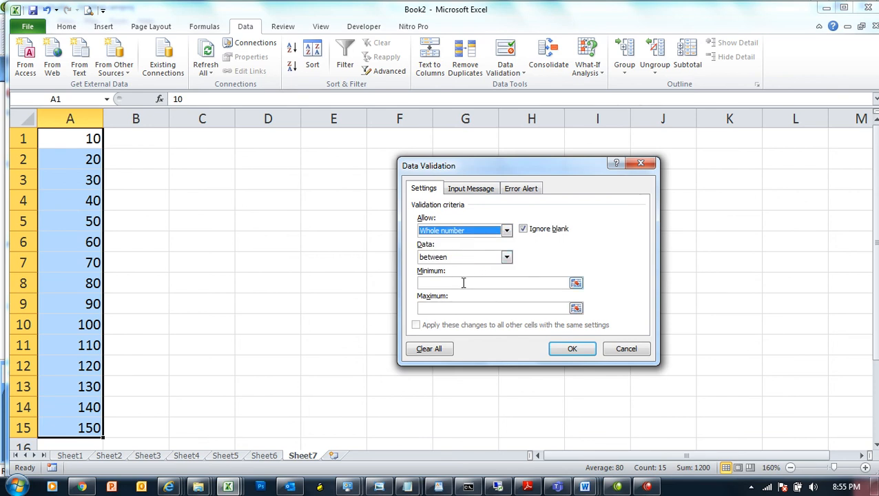
left_click(463, 282)
type("50")
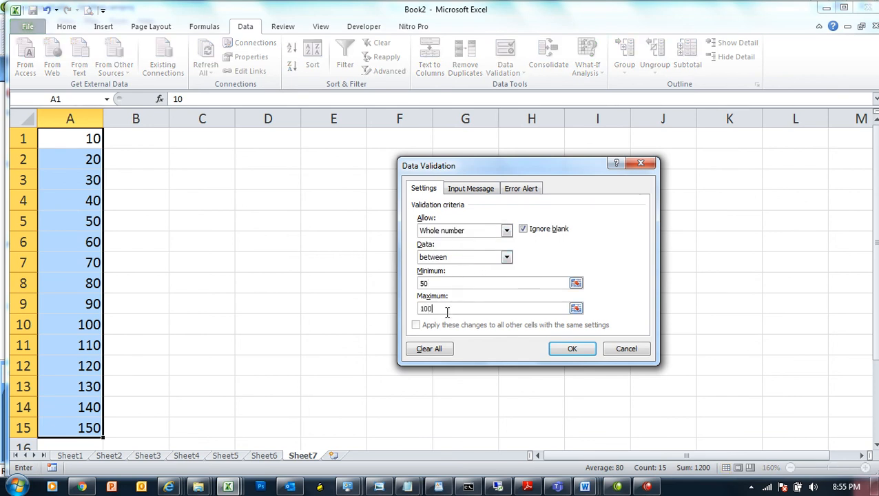
left_click(571, 349)
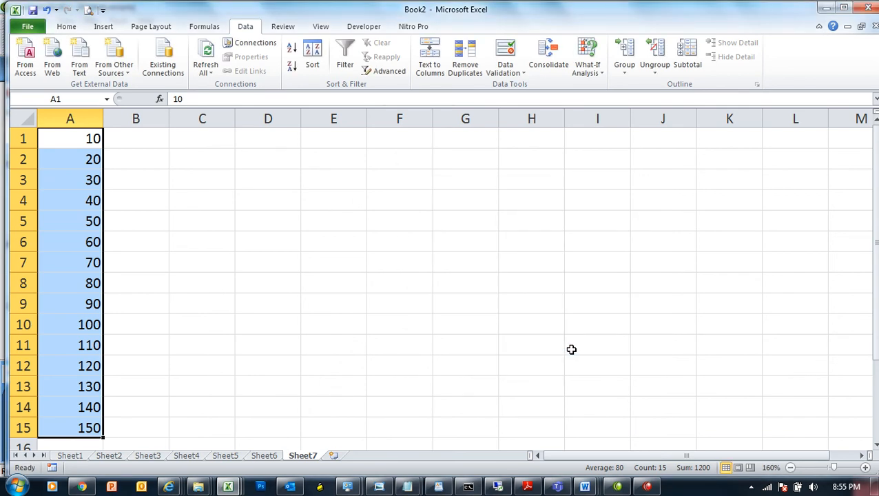
left_click(524, 74)
Step: Circle the invalid values 10–40 and 110–150, clear the circles, then circle them again
left_click(527, 105)
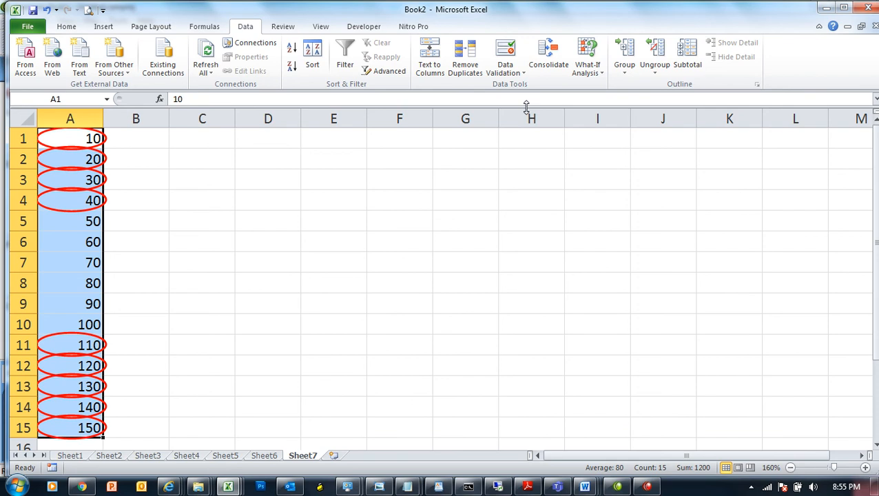
left_click(522, 74)
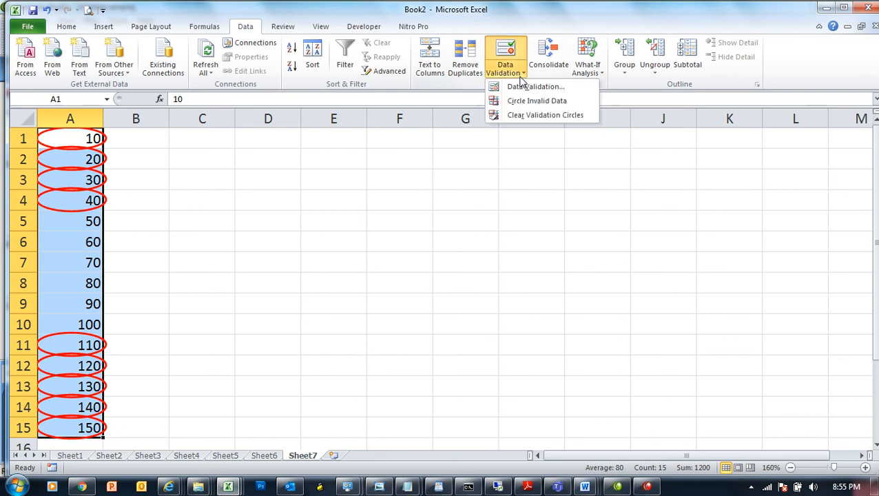
left_click(565, 116)
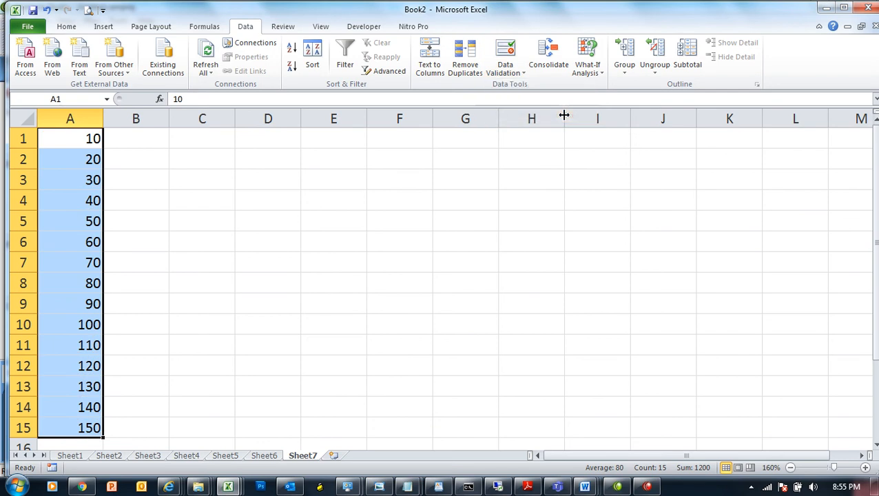
left_click(507, 70)
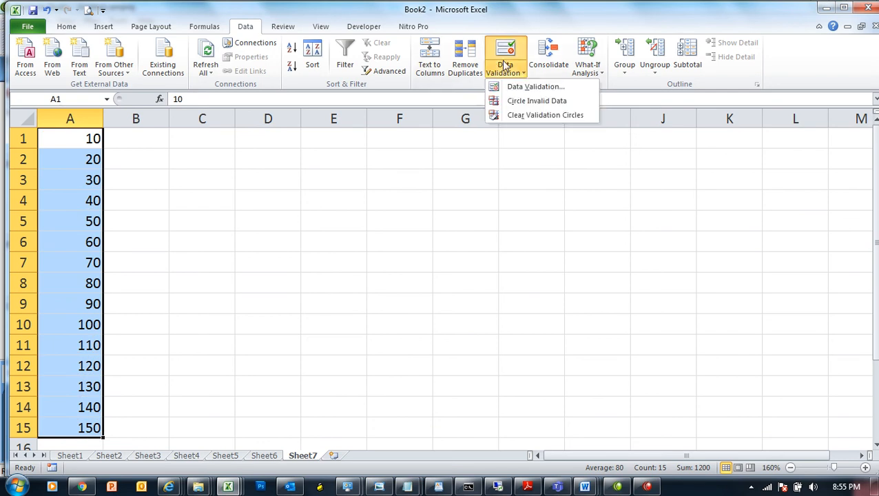
left_click(541, 108)
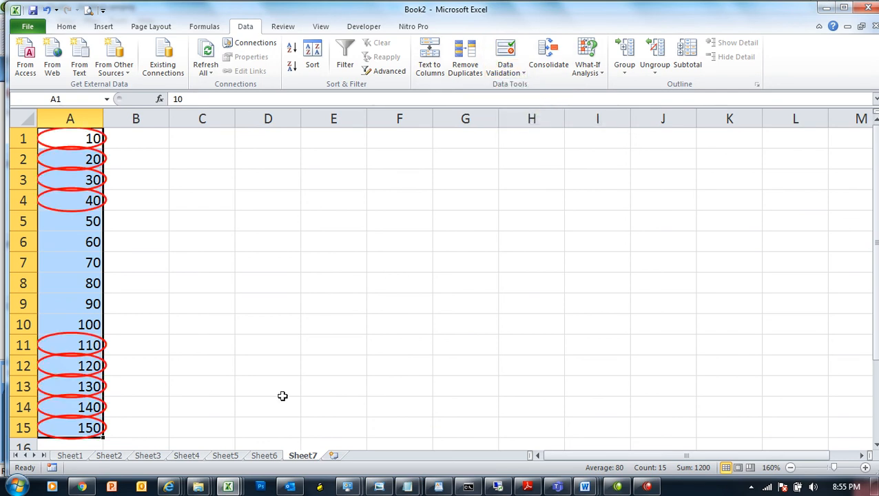
Step: On Sheet4, circle invalid data so 10000 in E6 is flagged while 9999 and 5900 aren't
left_click(265, 457)
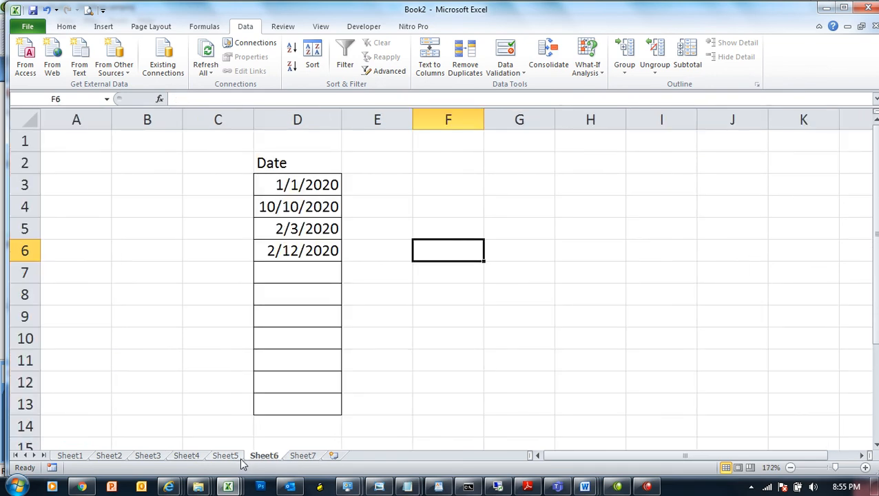
left_click(231, 457)
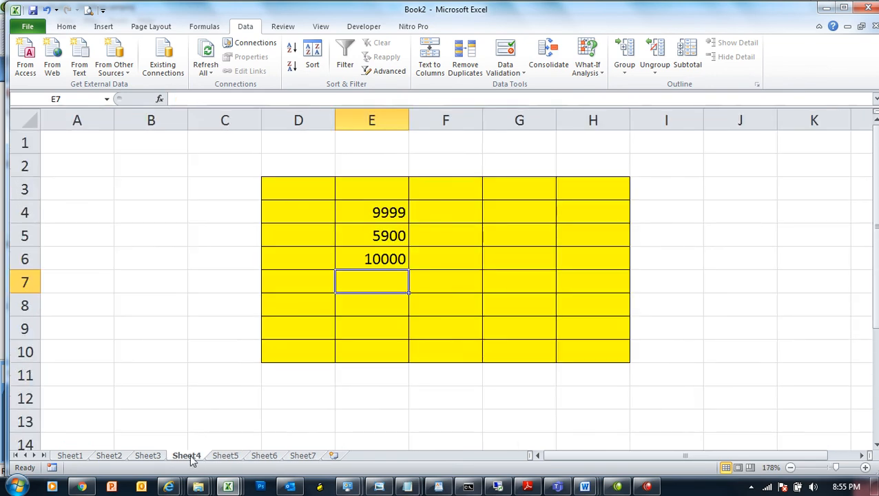
left_click(513, 69)
left_click(524, 103)
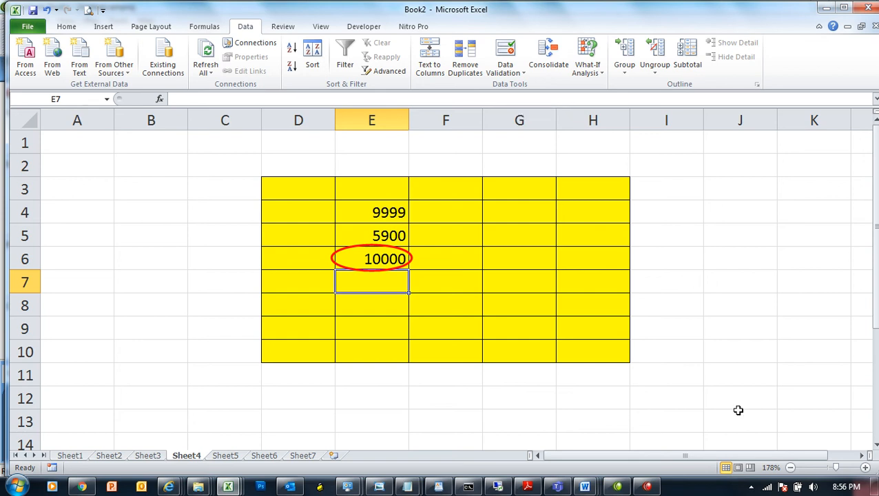
left_click(751, 486)
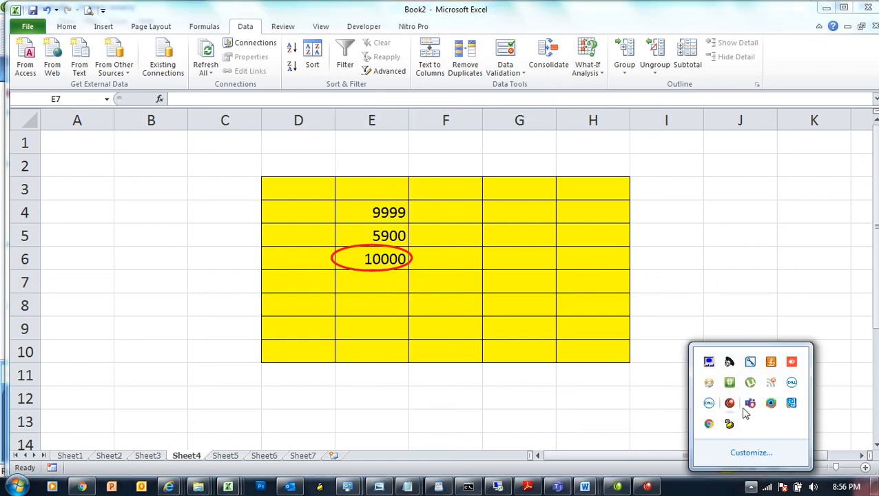